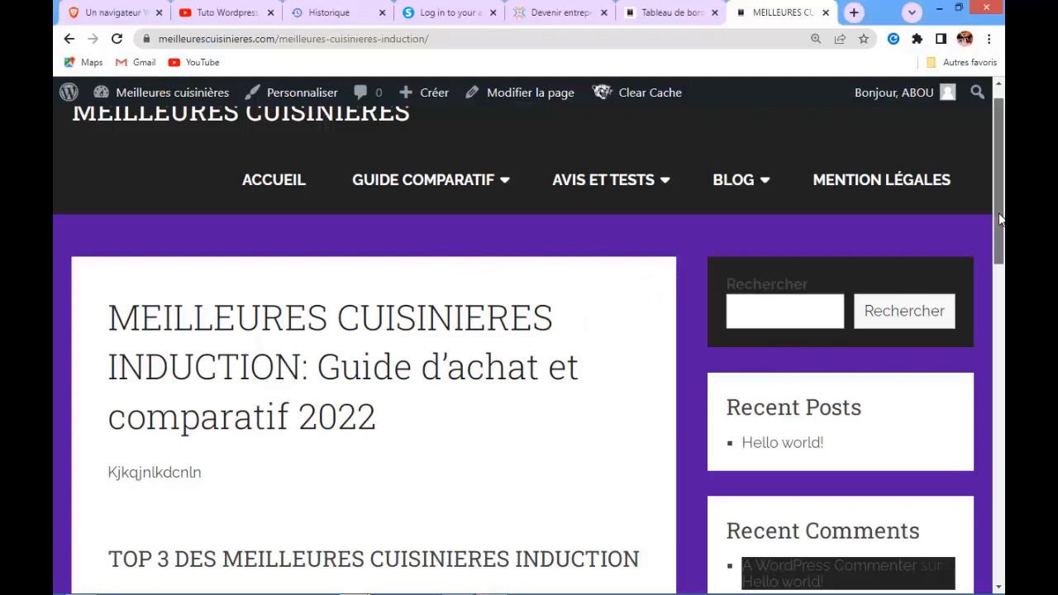
Switch to the WordPress dashboard and open the page for adding new plugins
{"action": "left_click_drag", "start_coordinate": [995, 218], "coordinate": [997, 264]}
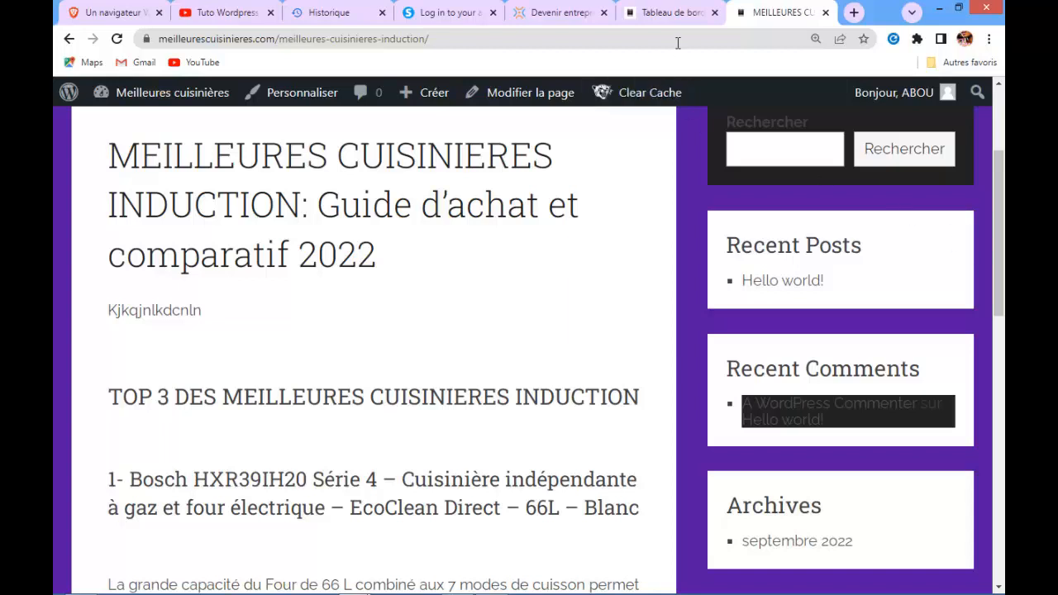
{"action": "left_click", "coordinate": [668, 12]}
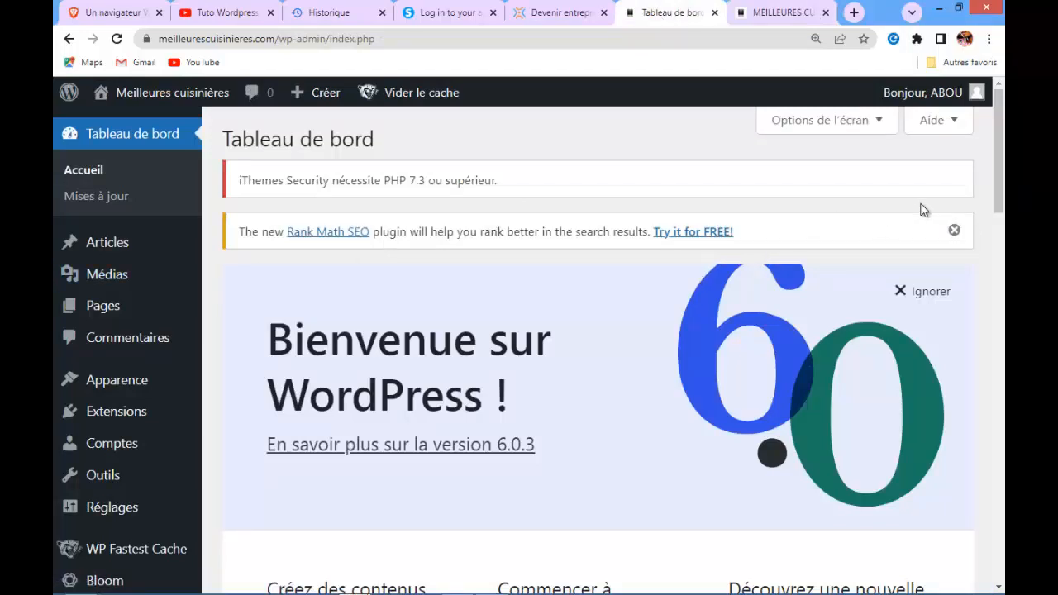
{"action": "left_click_drag", "start_coordinate": [996, 174], "coordinate": [997, 229]}
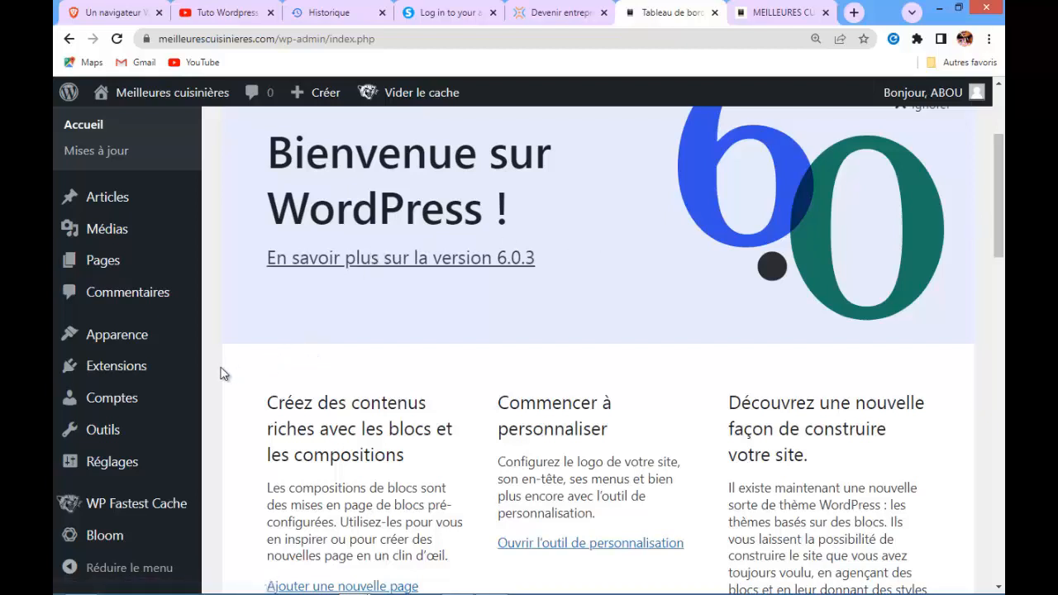
{"action": "mouse_move", "coordinate": [87, 376]}
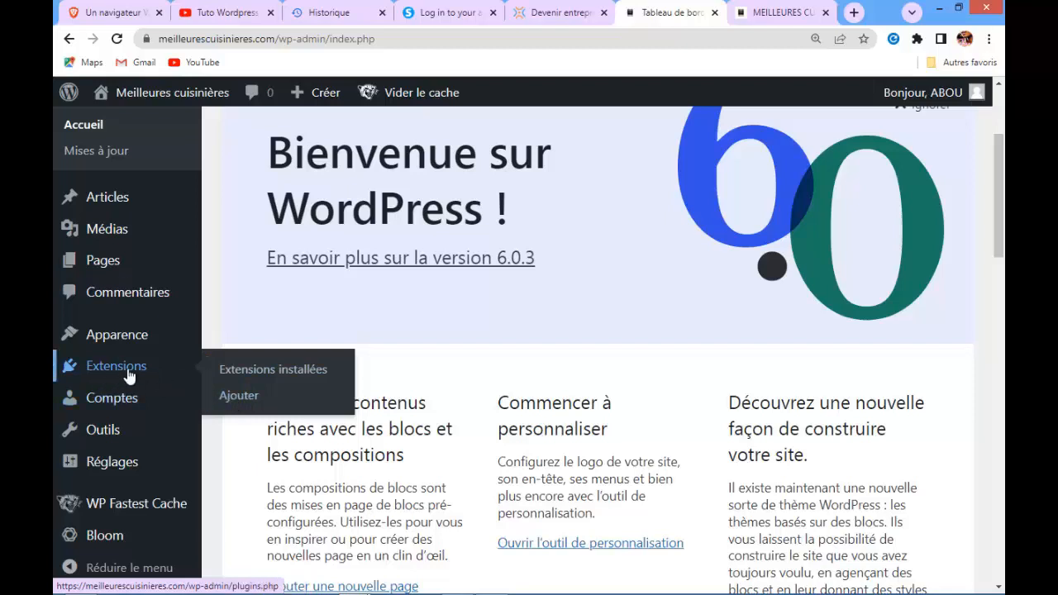
{"action": "left_click", "coordinate": [243, 401]}
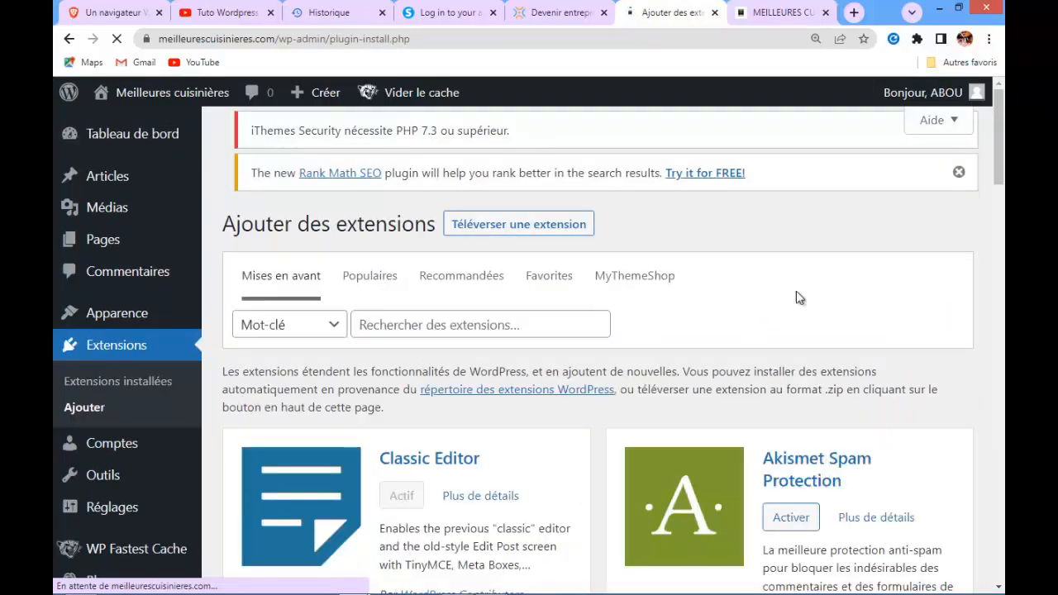
Search the plugin directory for YOAST
{"action": "mouse_move", "coordinate": [1001, 160]}
{"action": "left_mouse_down"}
{"action": "mouse_move", "coordinate": [1003, 219]}
{"action": "mouse_move", "coordinate": [1001, 157]}
{"action": "left_mouse_up"}
{"action": "left_click", "coordinate": [475, 281]}
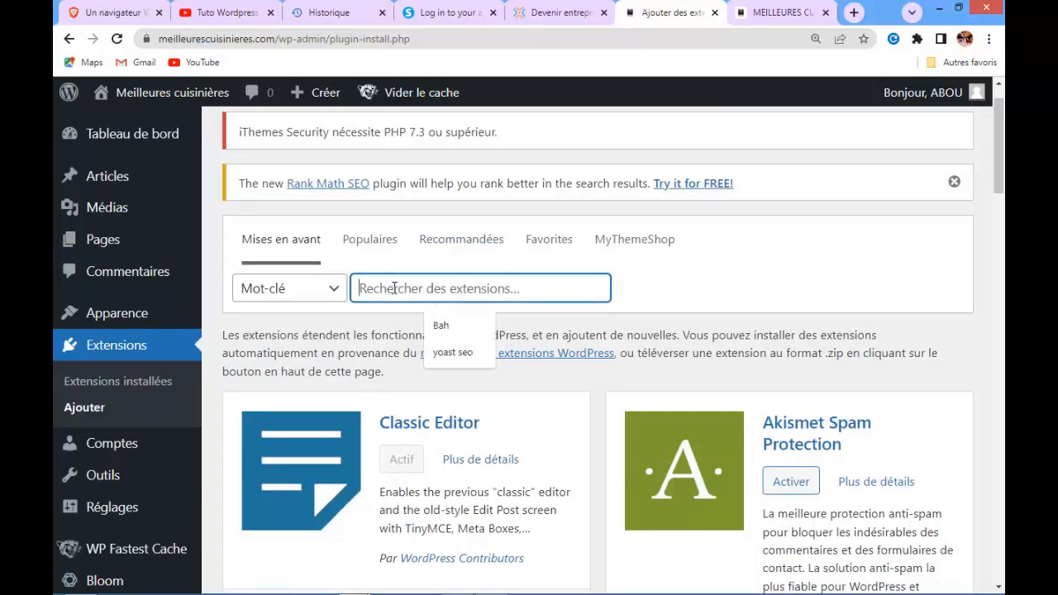
{"action": "type", "text": "S"}
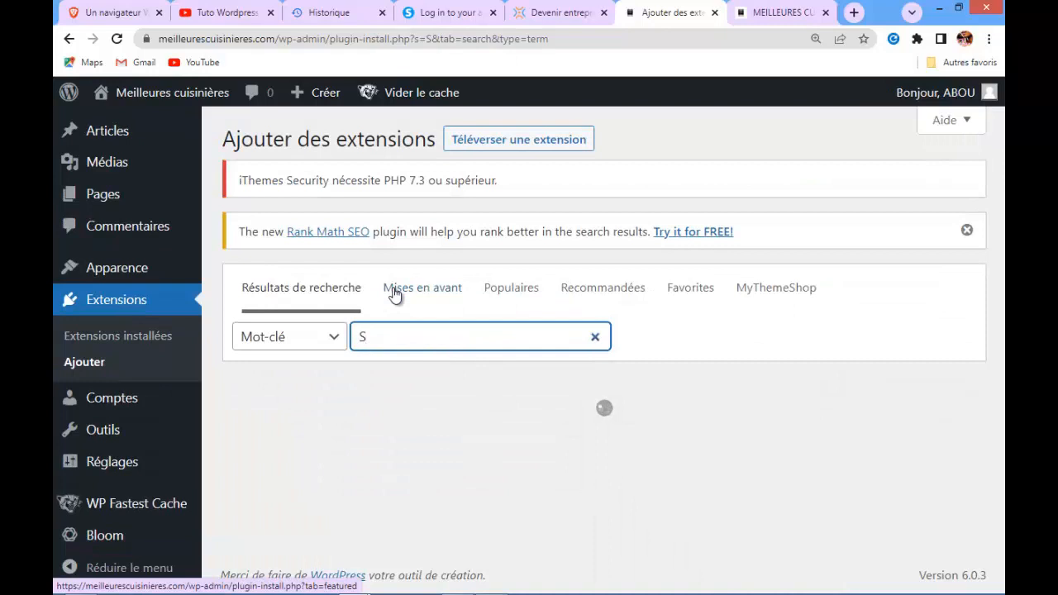
{"action": "key", "text": "BackSpace"}
{"action": "type", "text": "YO"}
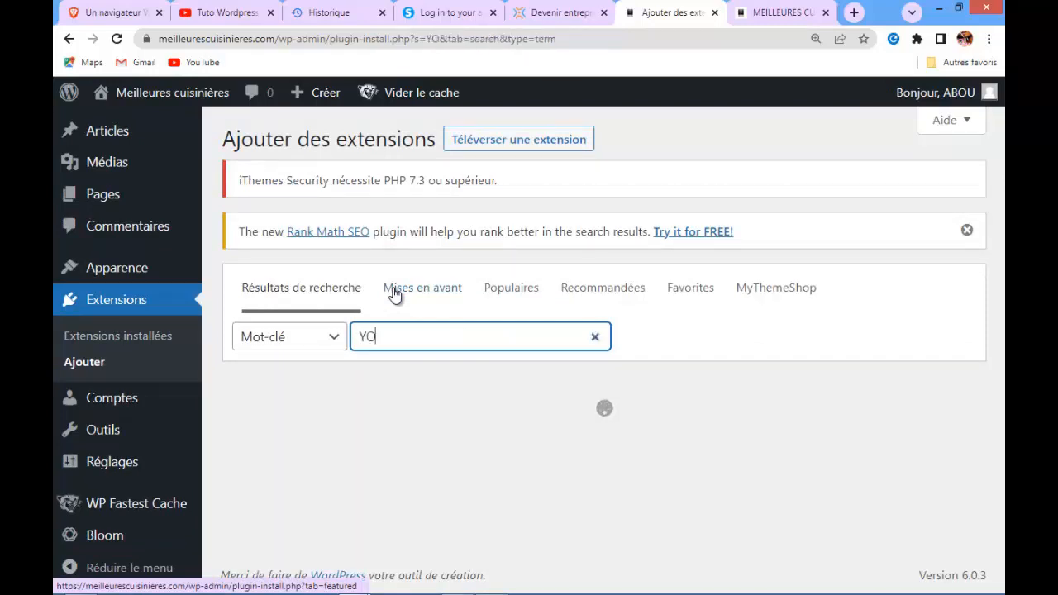
{"action": "type", "text": "AST"}
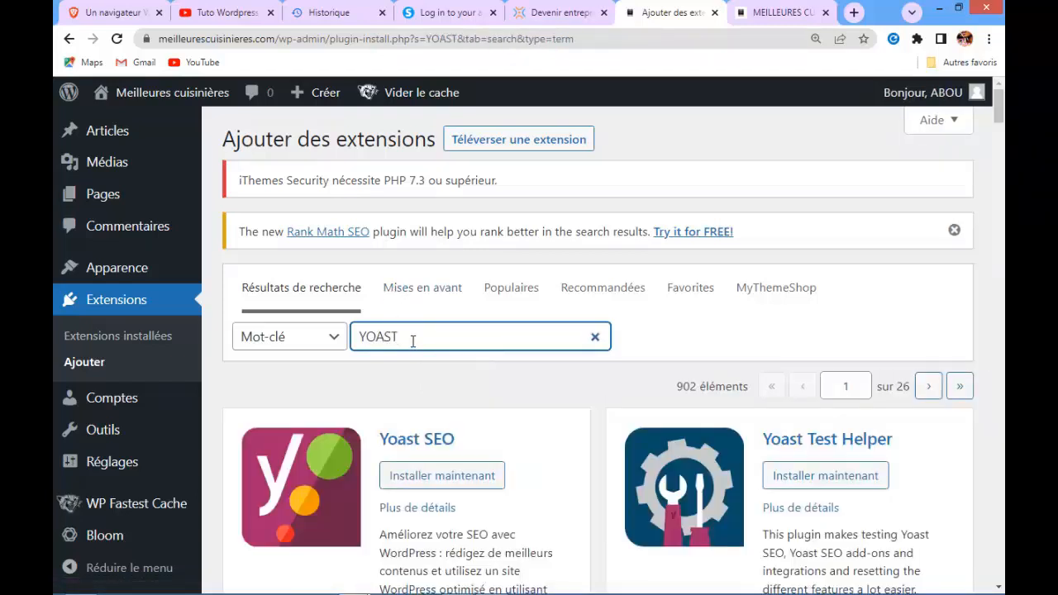
Install the Yoast SEO plugin from its details window and activate it
{"action": "left_click", "coordinate": [342, 483]}
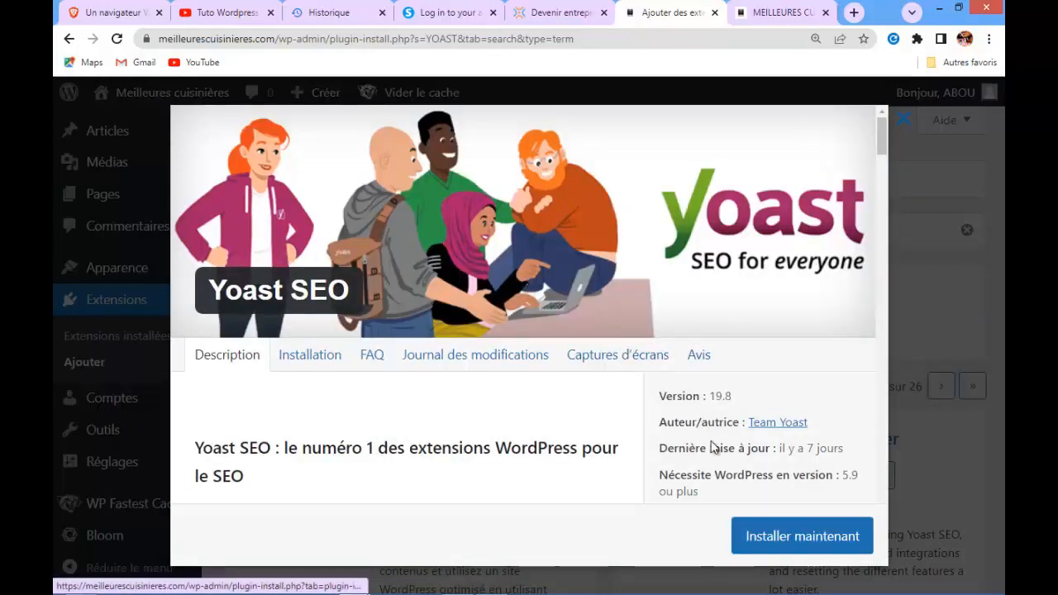
{"action": "left_click", "coordinate": [802, 537]}
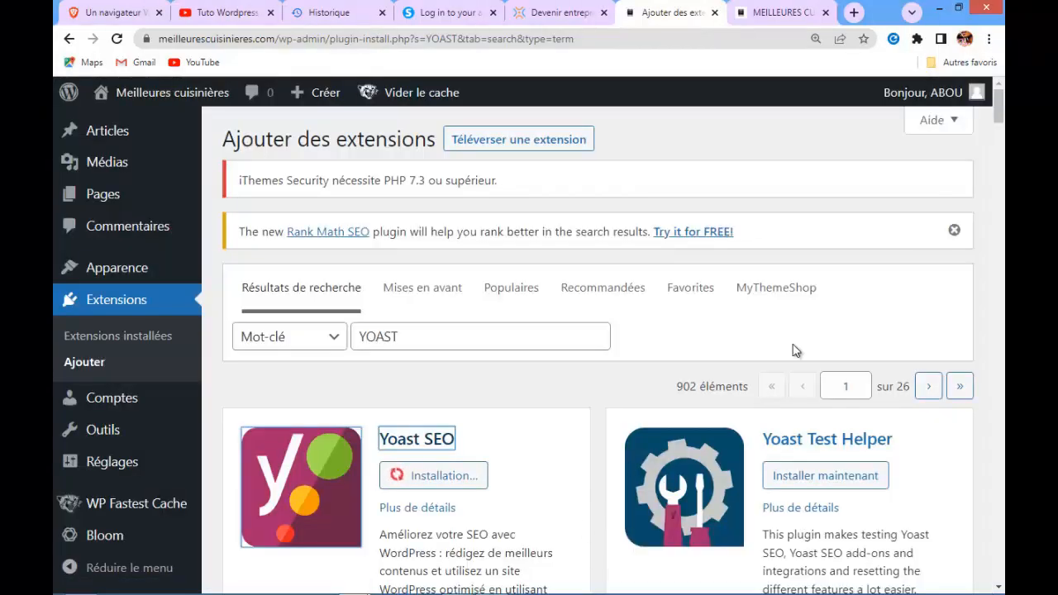
{"action": "left_click_drag", "start_coordinate": [999, 121], "coordinate": [1001, 133]}
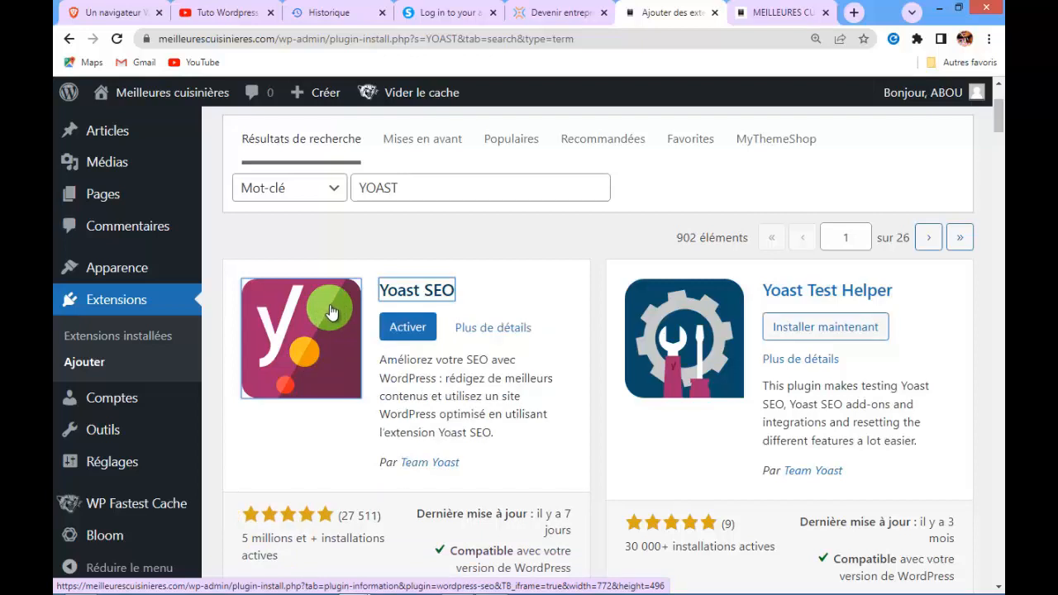
{"action": "left_click", "coordinate": [405, 329]}
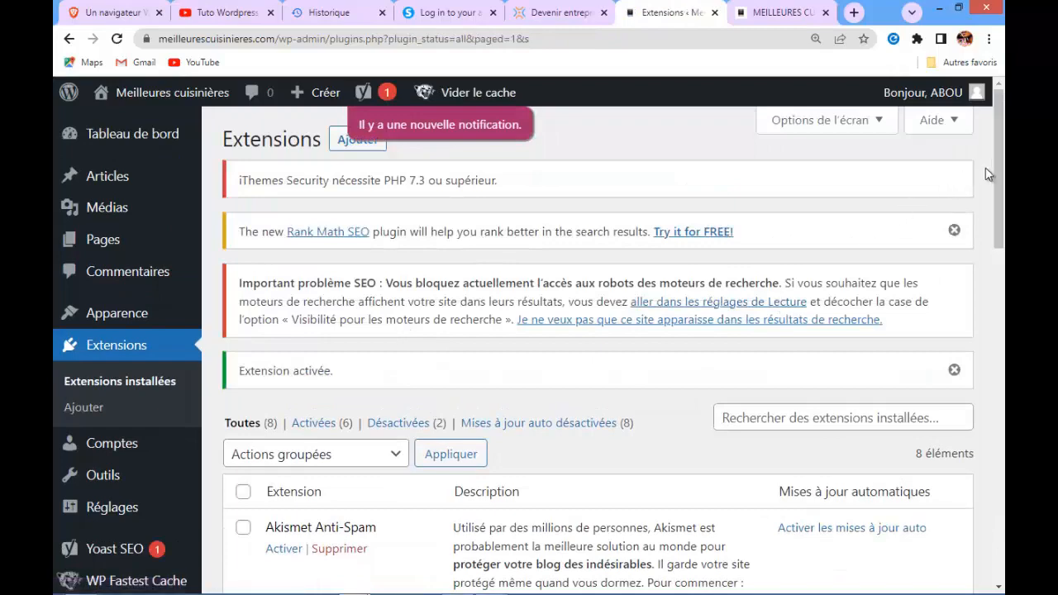
Open Yoast SEO's general settings from the installed plugins list
{"action": "scroll", "coordinate": [1001, 189], "scroll_direction": "down", "scroll_amount": 4}
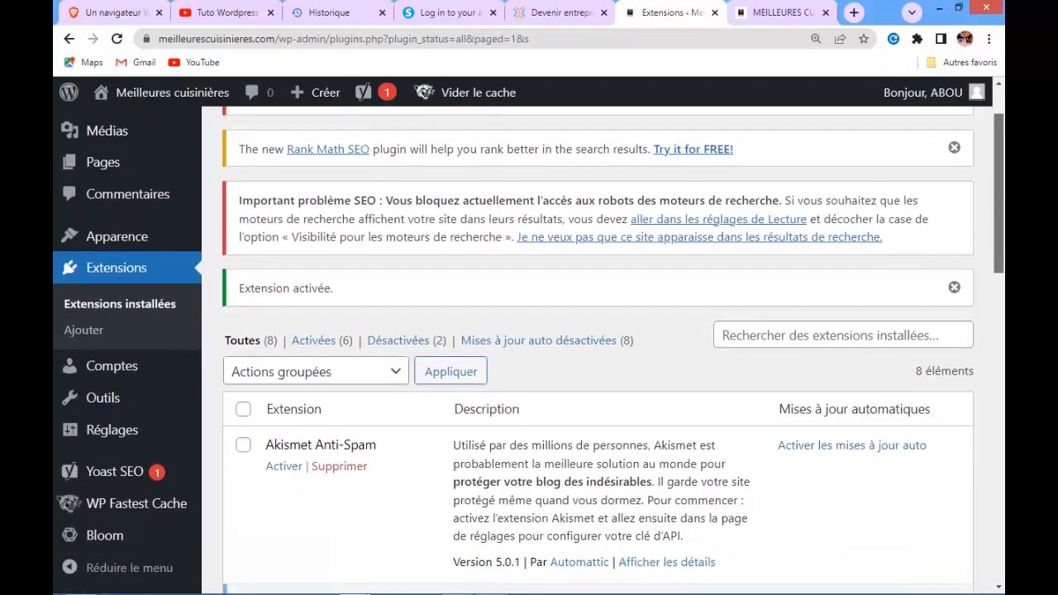
{"action": "scroll", "coordinate": [1002, 369], "scroll_direction": "down", "scroll_amount": 4}
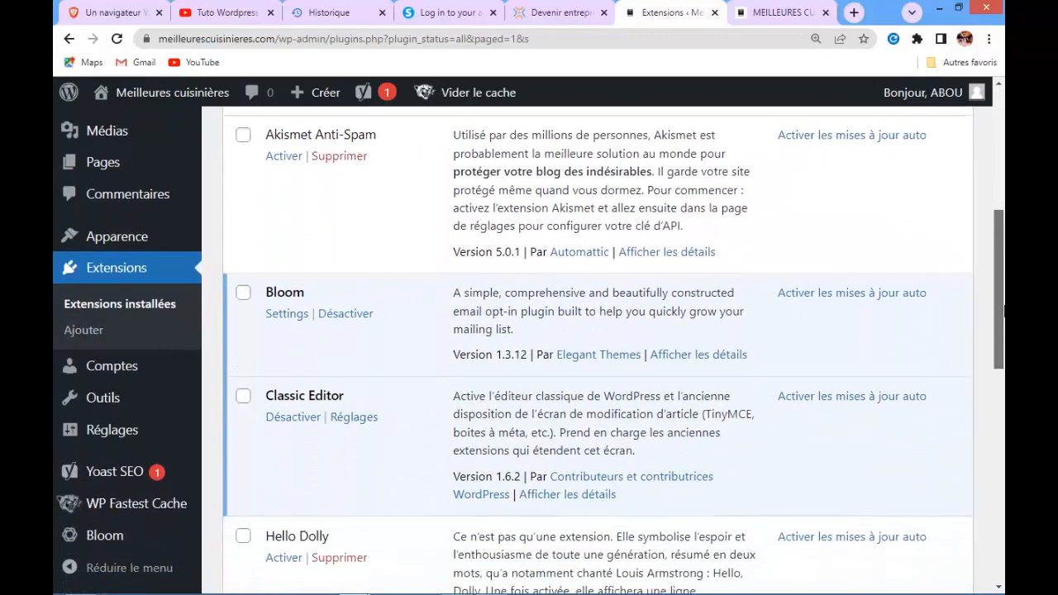
{"action": "left_click_drag", "start_coordinate": [1003, 372], "coordinate": [1003, 427]}
{"action": "scroll", "coordinate": [597, 350], "scroll_direction": "down", "scroll_amount": 2}
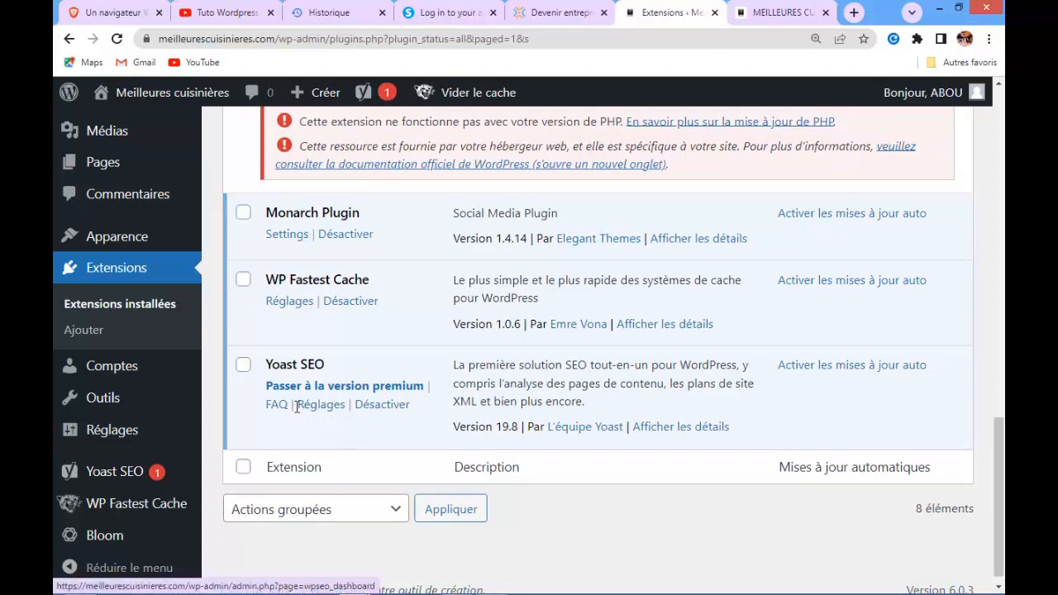
{"action": "mouse_move", "coordinate": [123, 433]}
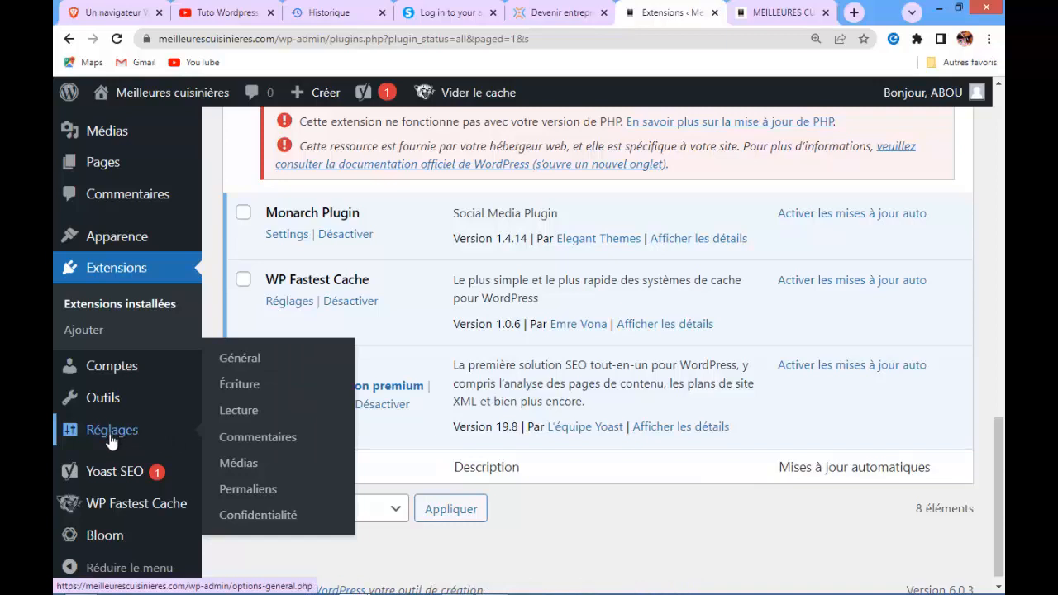
{"action": "mouse_move", "coordinate": [114, 477]}
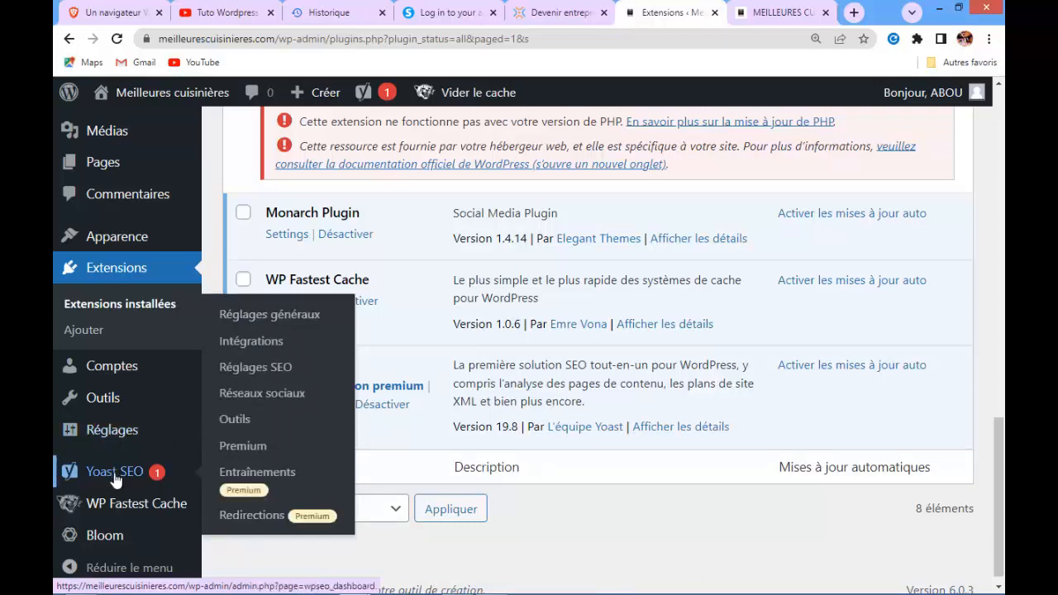
{"action": "left_click", "coordinate": [267, 315]}
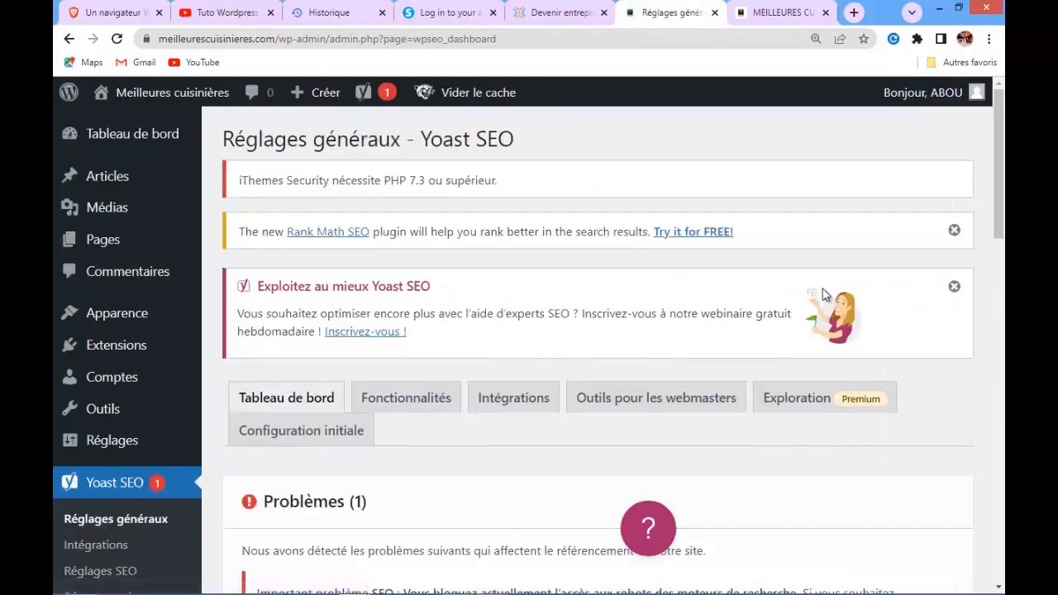
Open the list of all pages
{"action": "scroll", "coordinate": [997, 185], "scroll_direction": "down", "scroll_amount": 2}
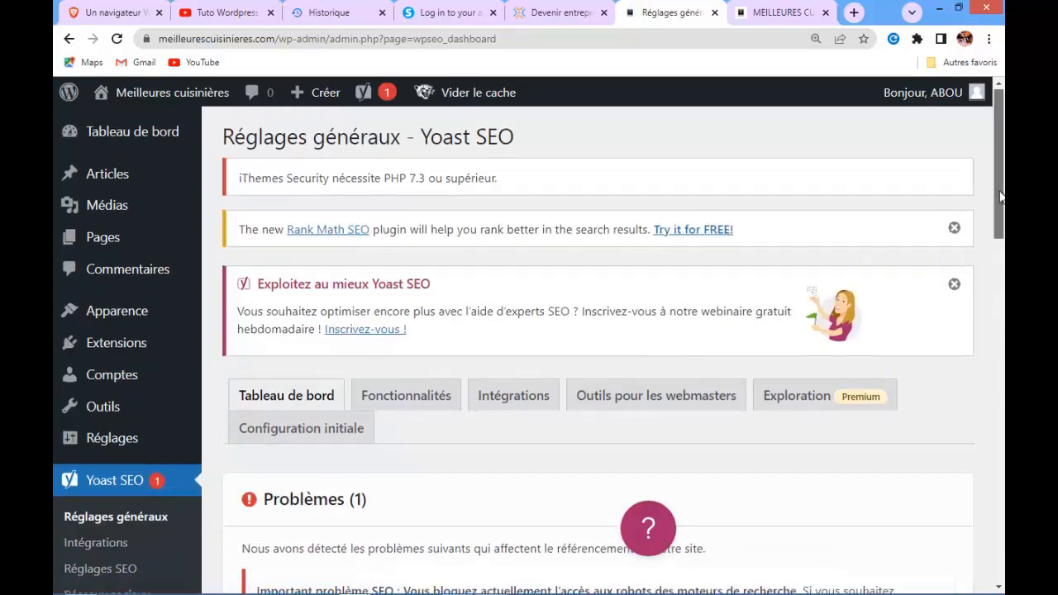
{"action": "scroll", "coordinate": [595, 347], "scroll_direction": "down", "scroll_amount": 2}
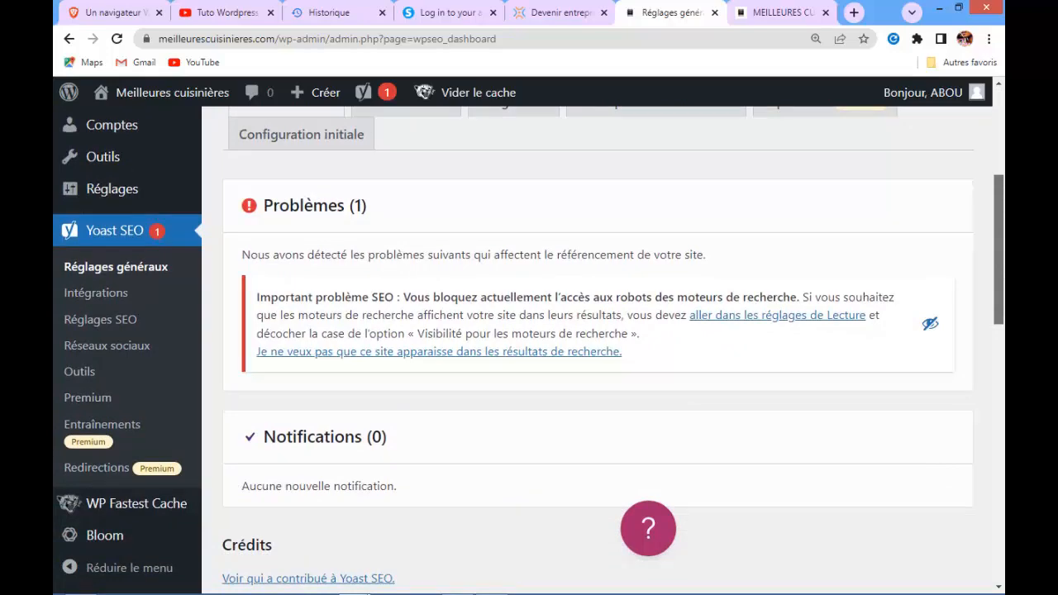
{"action": "scroll", "coordinate": [595, 347], "scroll_direction": "down", "scroll_amount": 1}
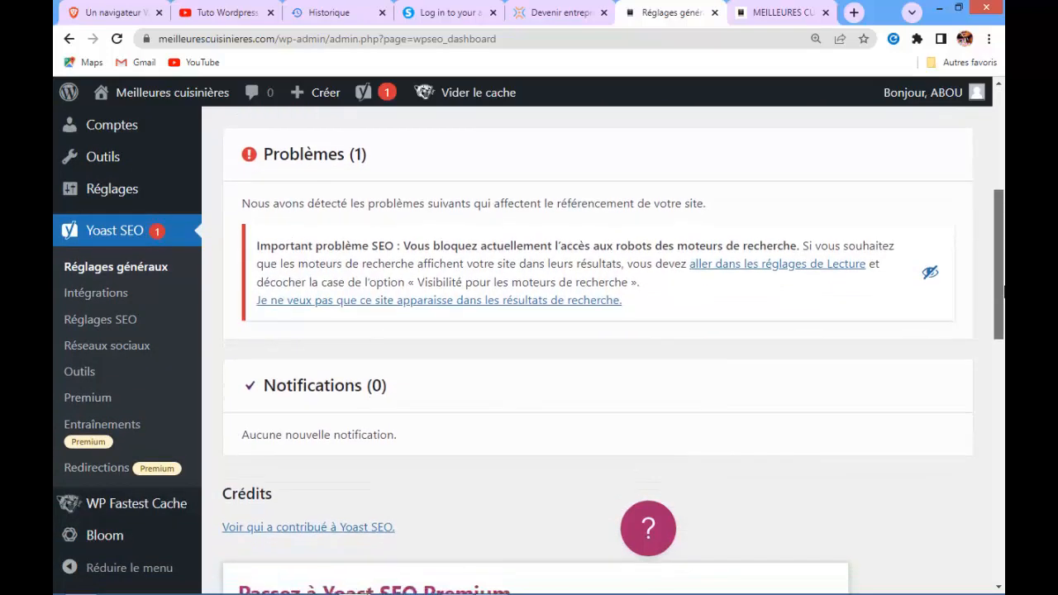
{"action": "left_click_drag", "start_coordinate": [1003, 289], "coordinate": [993, 199]}
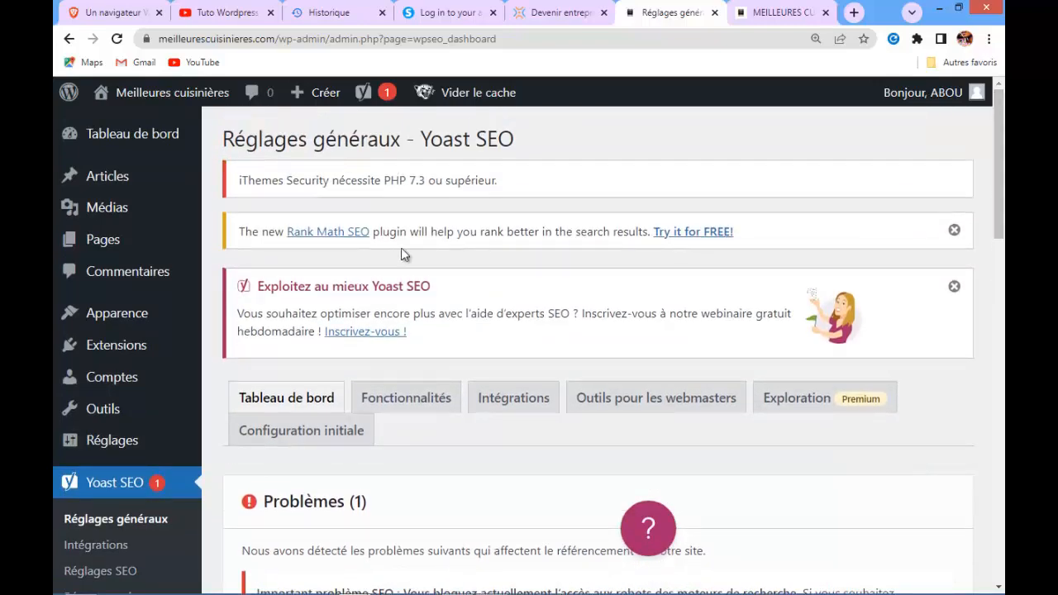
{"action": "mouse_move", "coordinate": [147, 249]}
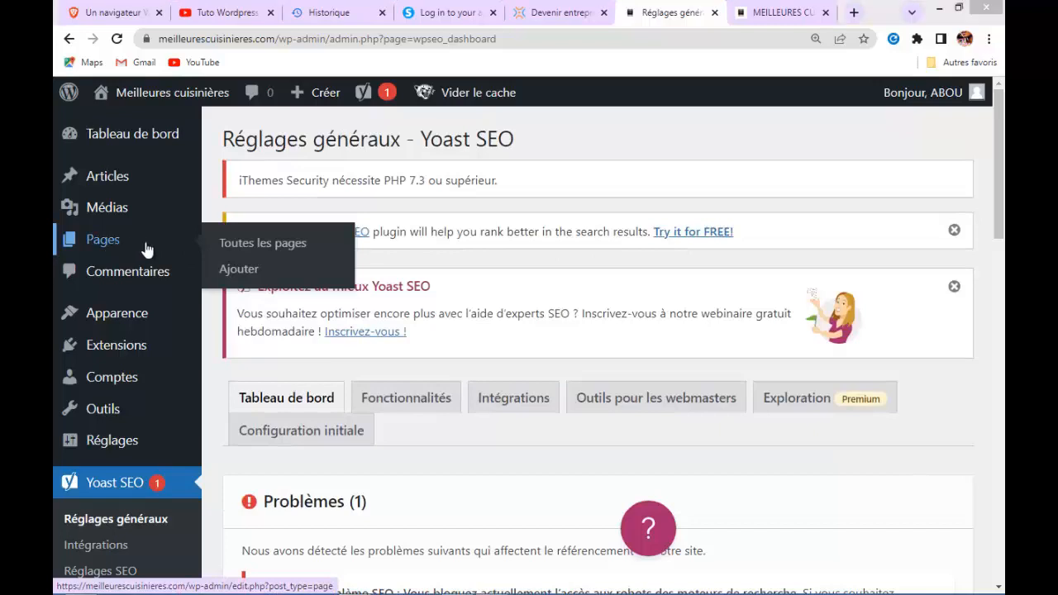
{"action": "left_click", "coordinate": [225, 250]}
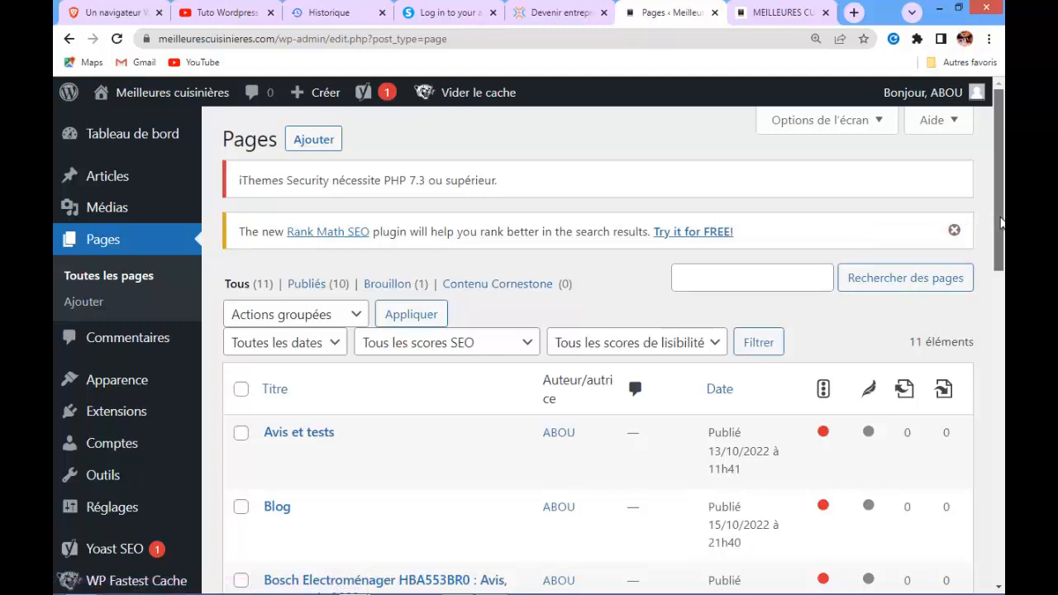
Open the home page 'MEILLEURES CUISINIERES : GUIDE D'ACHAT ET COMPARATIF 2022' for editing
{"action": "left_click_drag", "start_coordinate": [1000, 223], "coordinate": [1003, 271]}
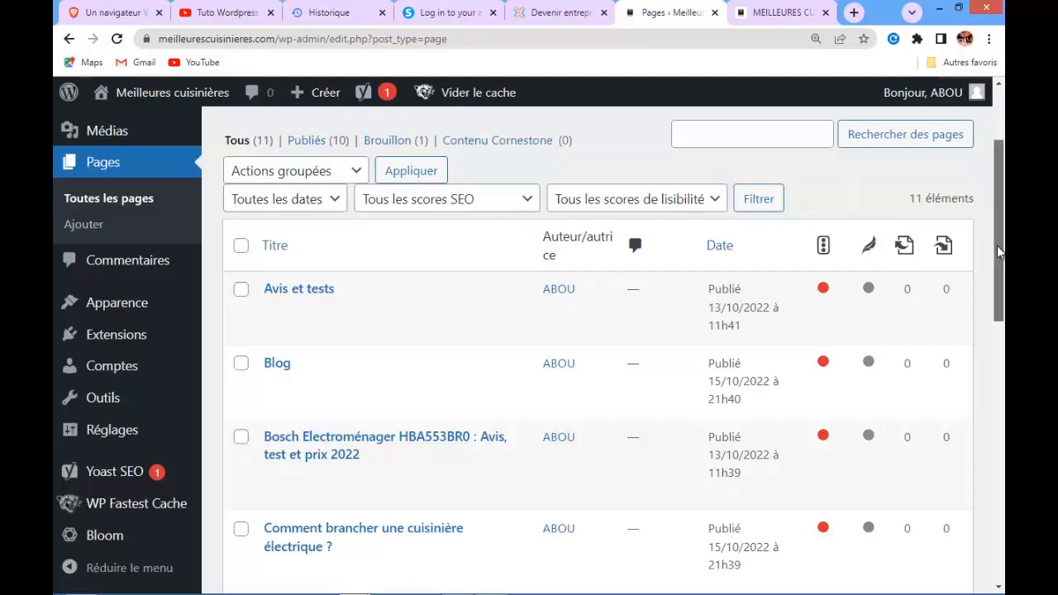
{"action": "left_click_drag", "start_coordinate": [996, 245], "coordinate": [1003, 371]}
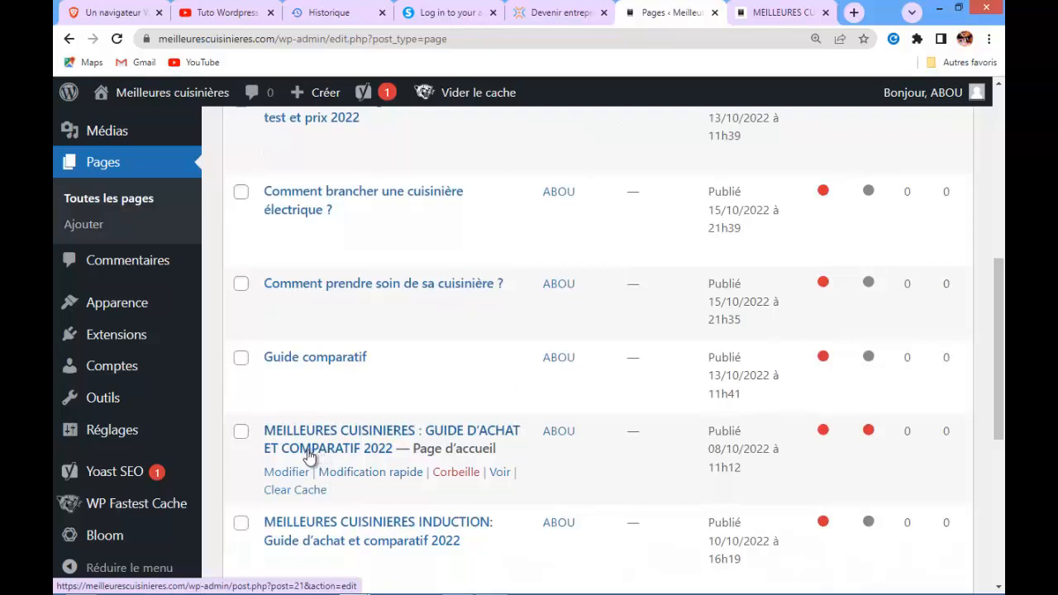
{"action": "left_click", "coordinate": [288, 478]}
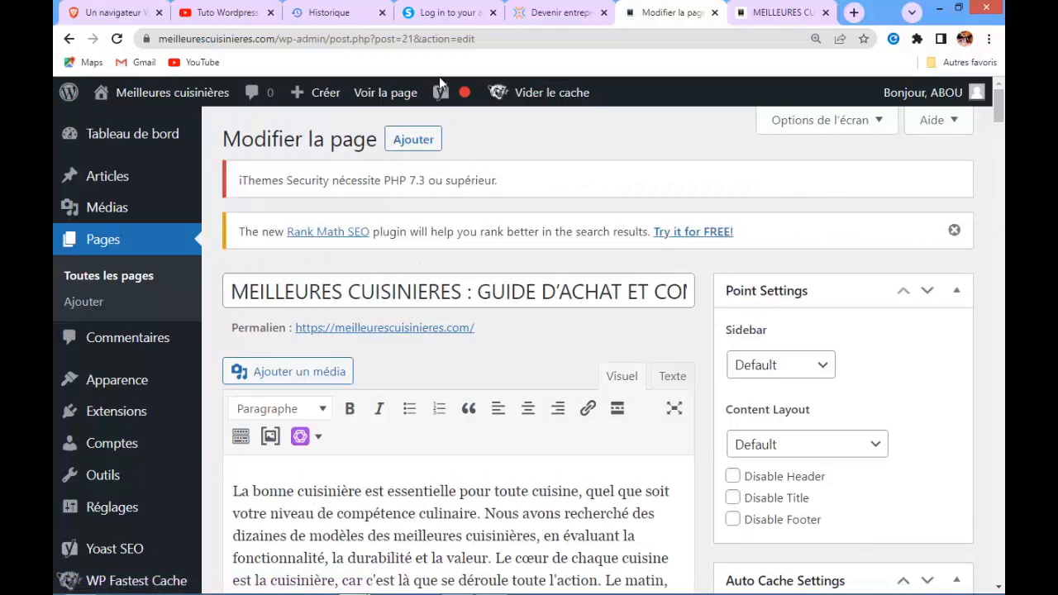
Expand the Yoast SEO analysis below the page editor and review its listed problems and improvements
{"action": "mouse_move", "coordinate": [441, 94]}
{"action": "mouse_move", "coordinate": [990, 114]}
{"action": "left_click_drag", "start_coordinate": [996, 105], "coordinate": [999, 176]}
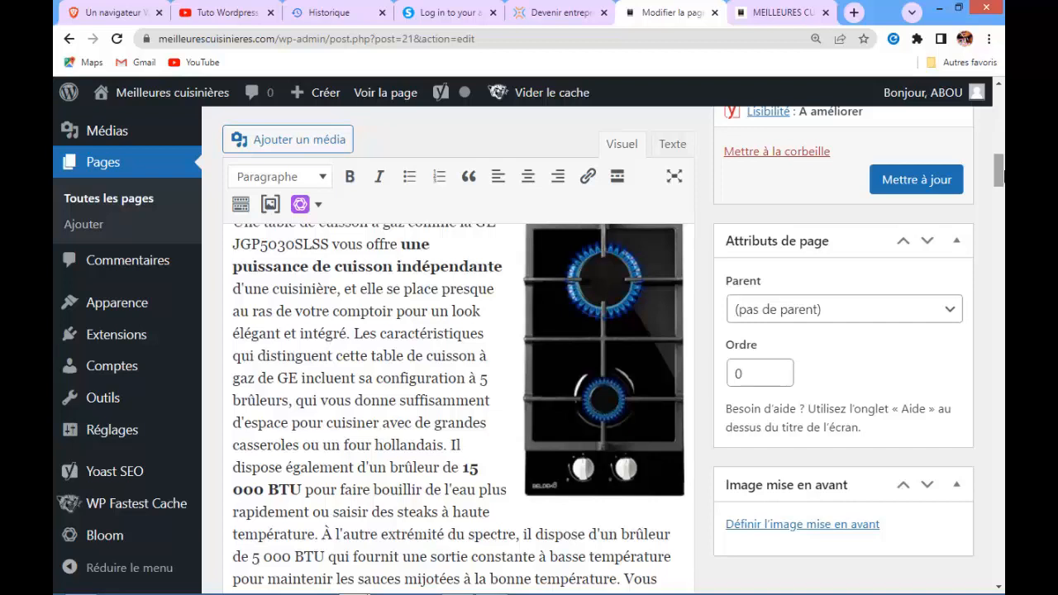
{"action": "left_click_drag", "start_coordinate": [999, 172], "coordinate": [998, 504]}
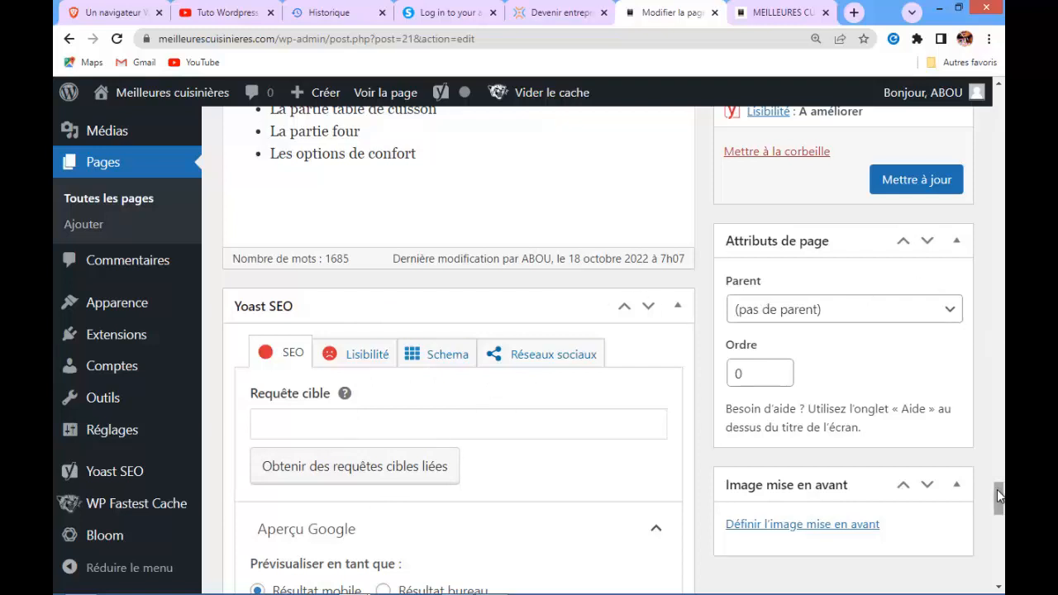
{"action": "left_click_drag", "start_coordinate": [997, 494], "coordinate": [999, 553]}
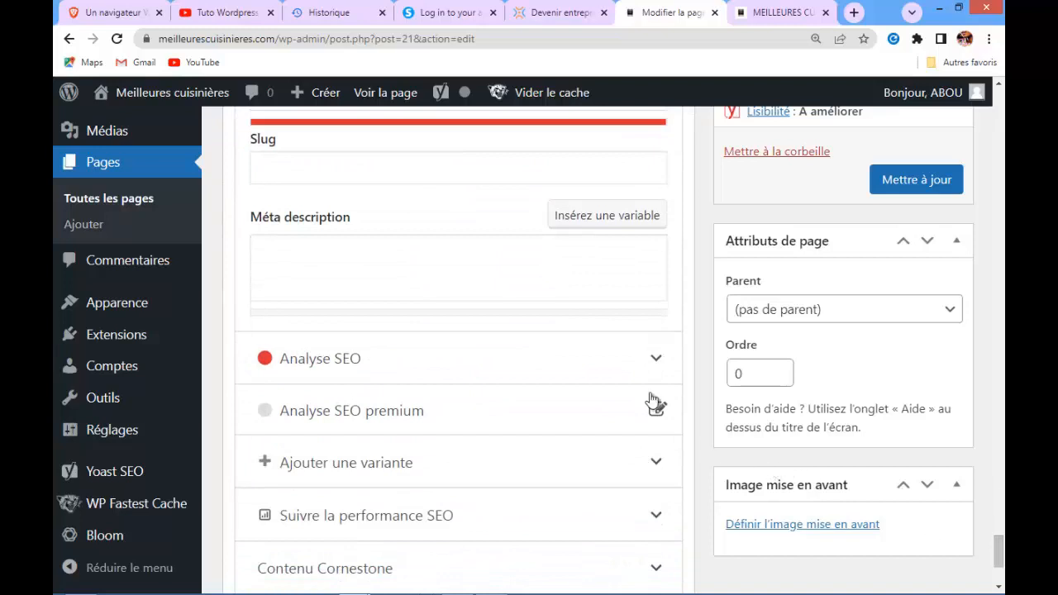
{"action": "left_click", "coordinate": [659, 363]}
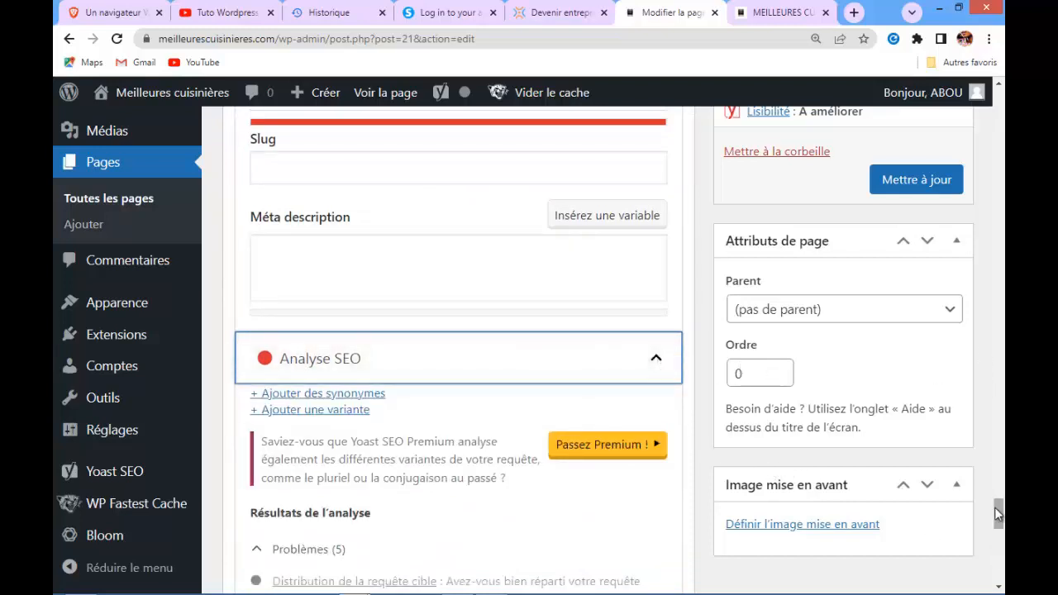
{"action": "scroll", "coordinate": [998, 514], "scroll_direction": "down", "scroll_amount": 3}
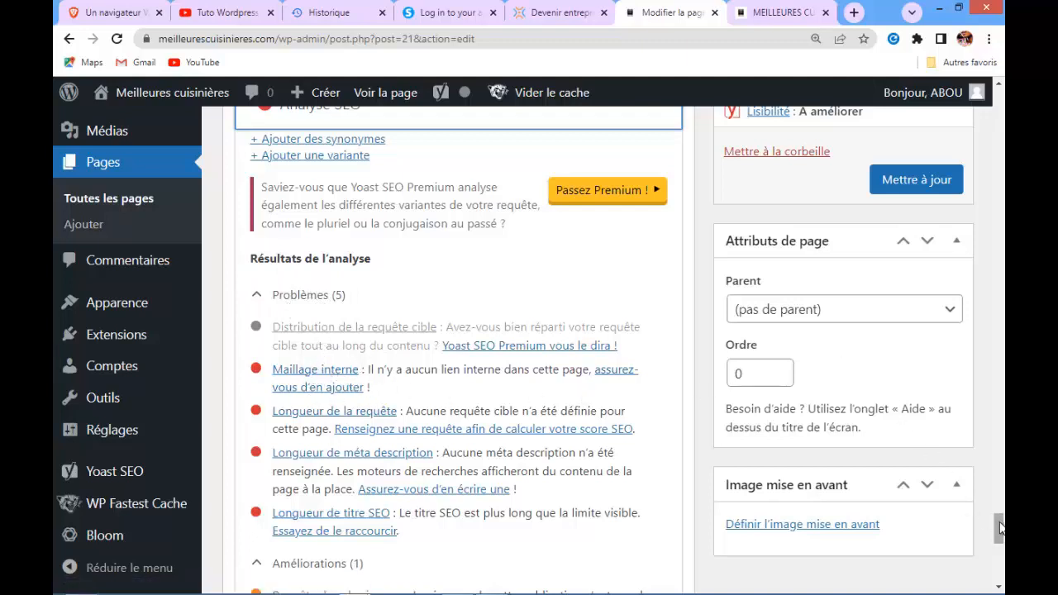
{"action": "left_click_drag", "start_coordinate": [1000, 529], "coordinate": [1000, 531]}
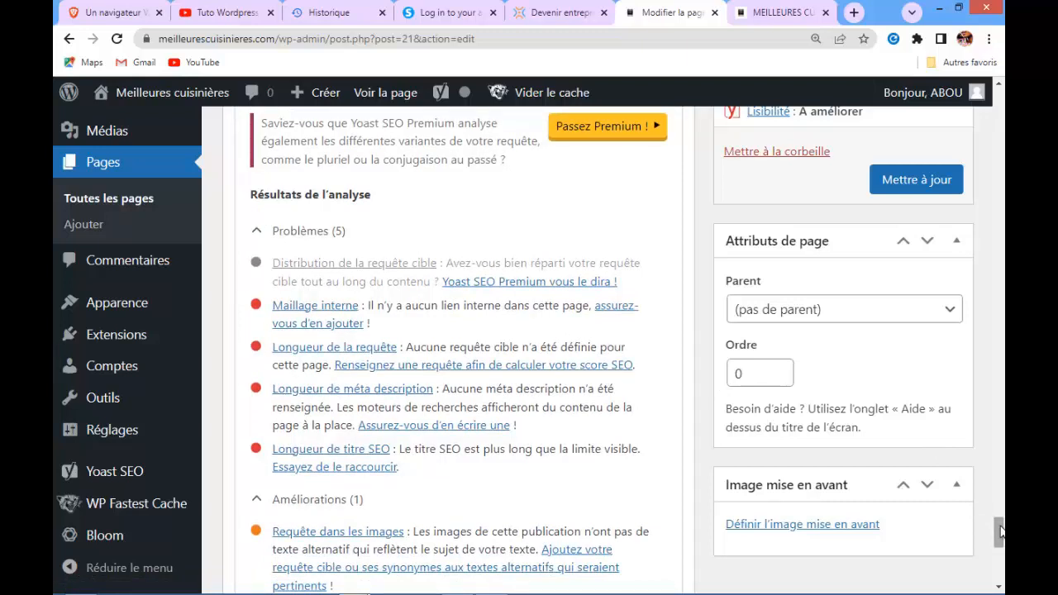
{"action": "left_click_drag", "start_coordinate": [1000, 531], "coordinate": [1000, 531]}
{"action": "left_click_drag", "start_coordinate": [1000, 531], "coordinate": [1001, 549]}
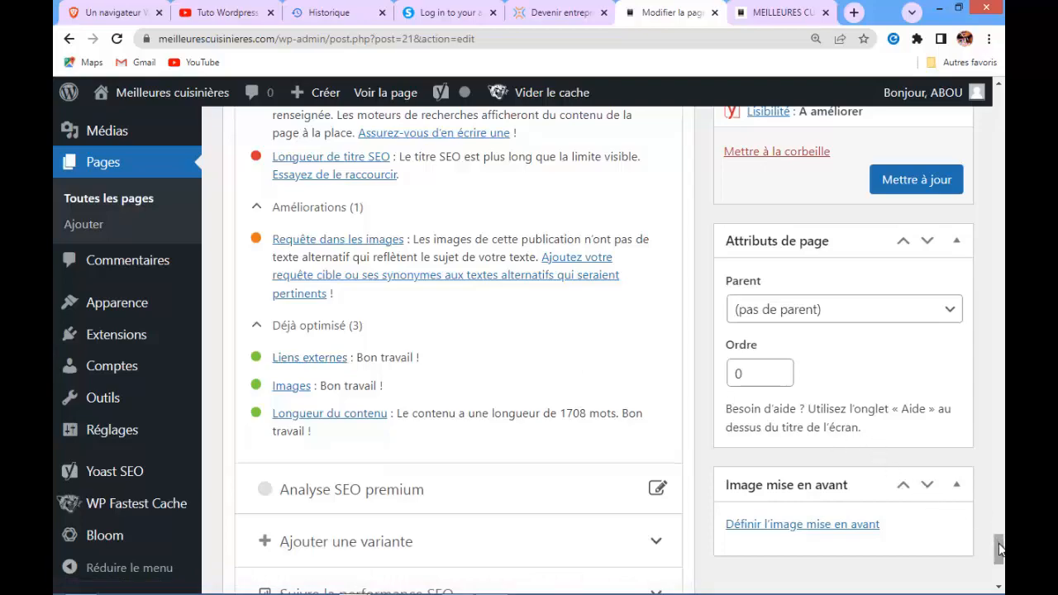
Scroll through the page editor to review the Yoast SEO analysis results
{"action": "left_click_drag", "start_coordinate": [998, 550], "coordinate": [998, 299]}
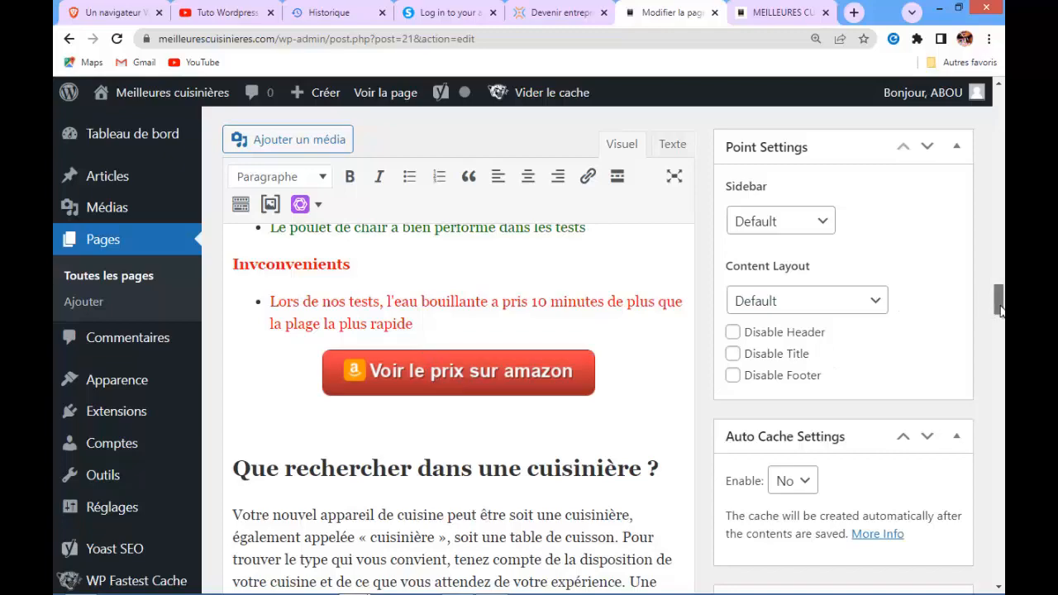
{"action": "left_click_drag", "start_coordinate": [1000, 309], "coordinate": [999, 550]}
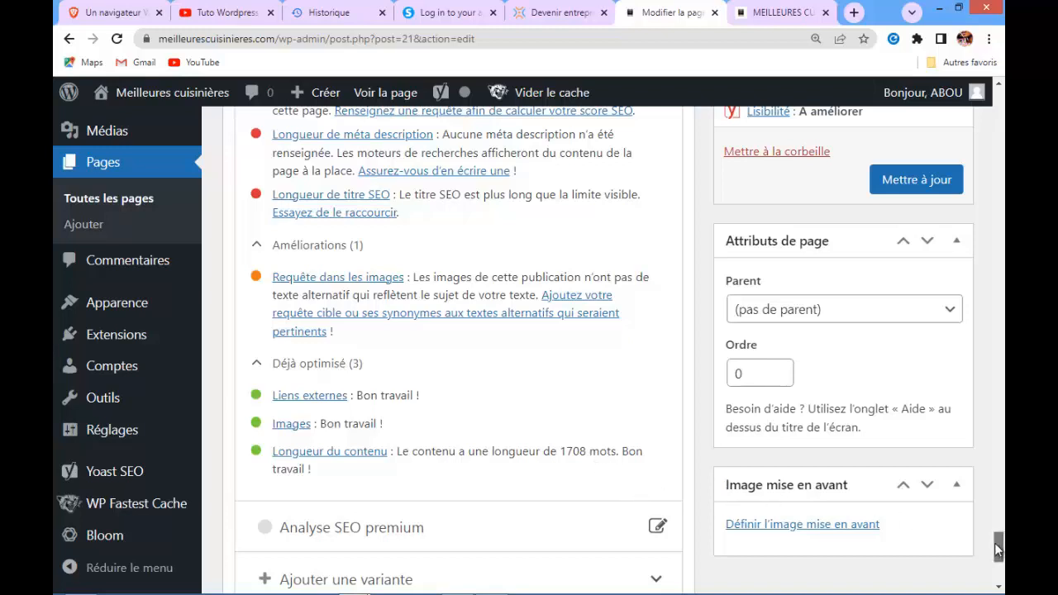
{"action": "left_click_drag", "start_coordinate": [997, 552], "coordinate": [997, 543]}
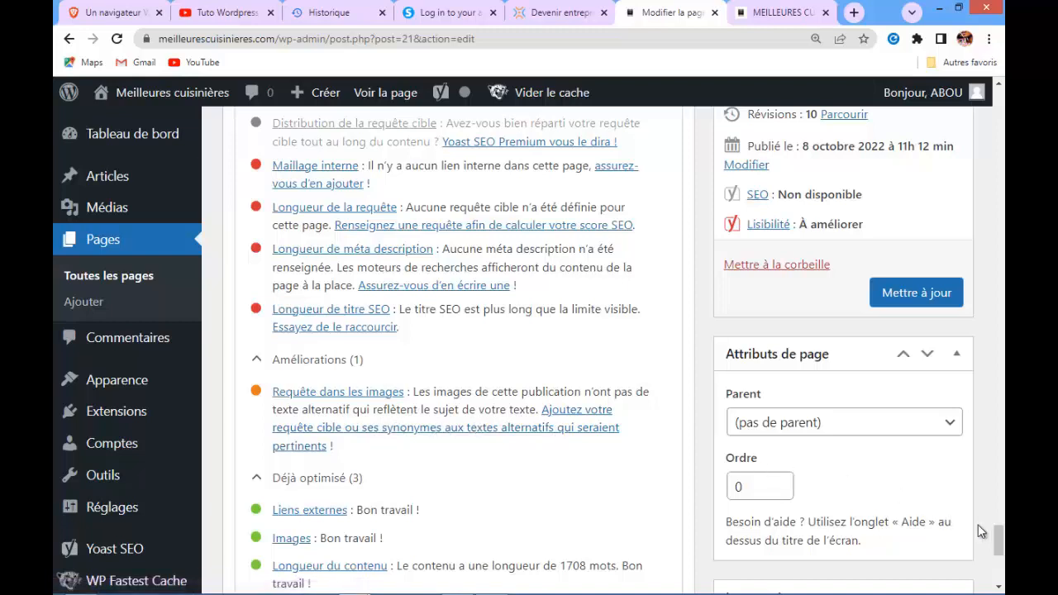
{"action": "left_click_drag", "start_coordinate": [999, 541], "coordinate": [998, 537]}
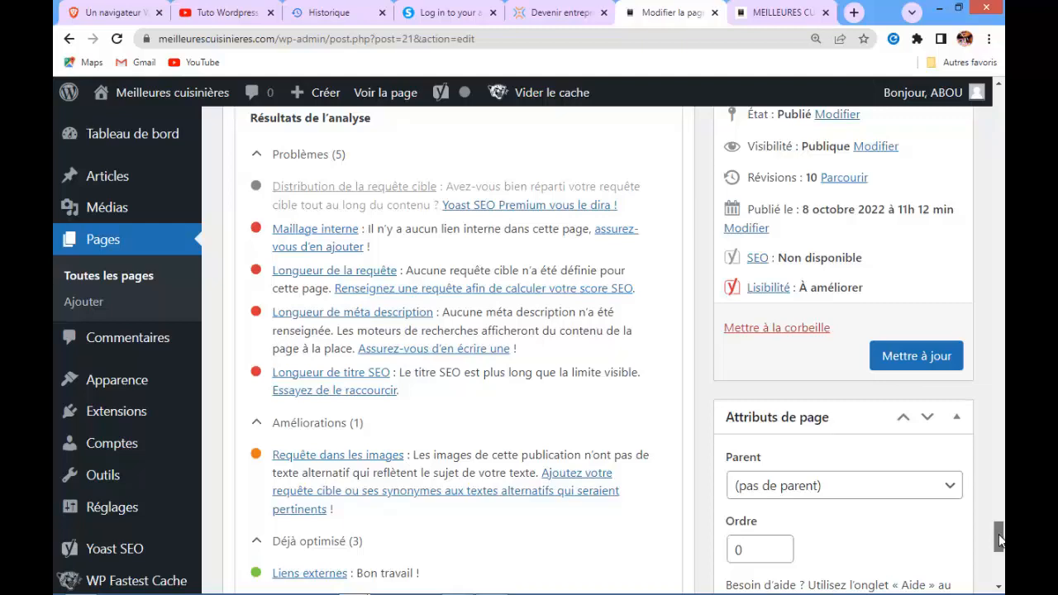
{"action": "left_click_drag", "start_coordinate": [998, 534], "coordinate": [998, 489]}
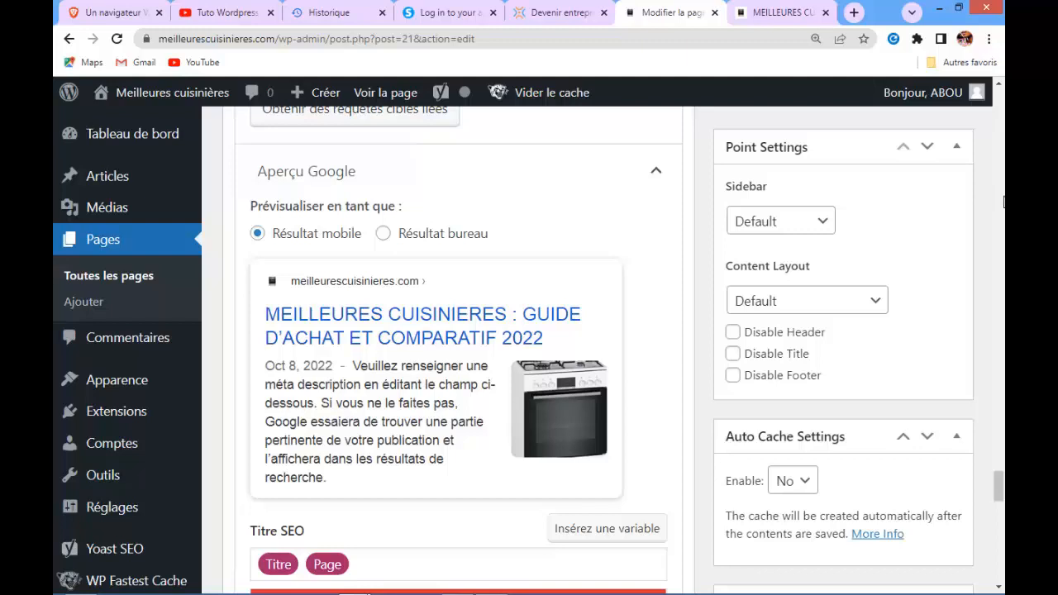
Search Google in a new tab for 'meilleures cuisinières' and browse the results
{"action": "left_click", "coordinate": [854, 11]}
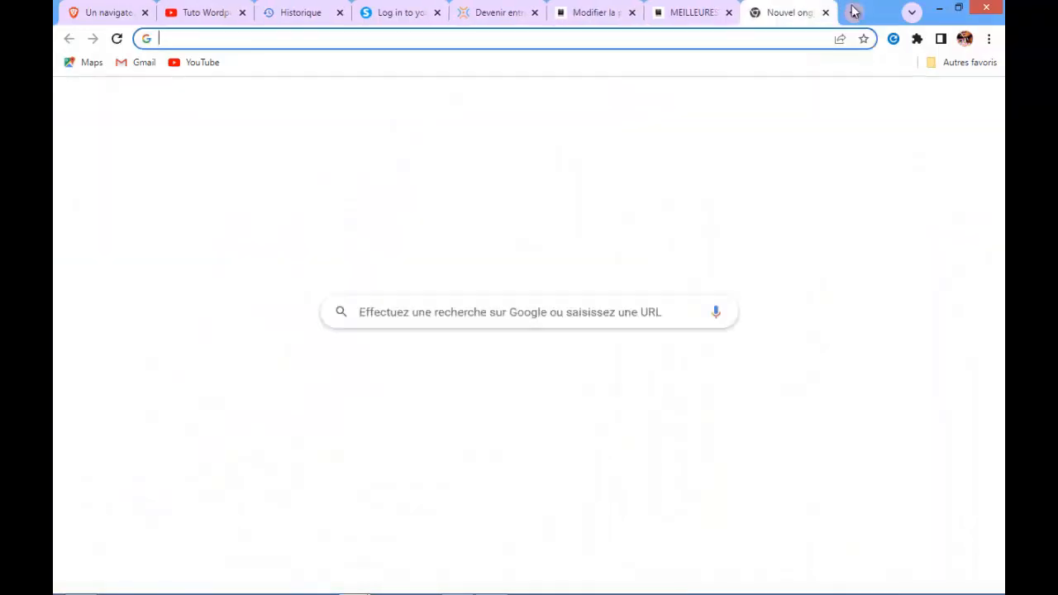
{"action": "left_click", "coordinate": [481, 312]}
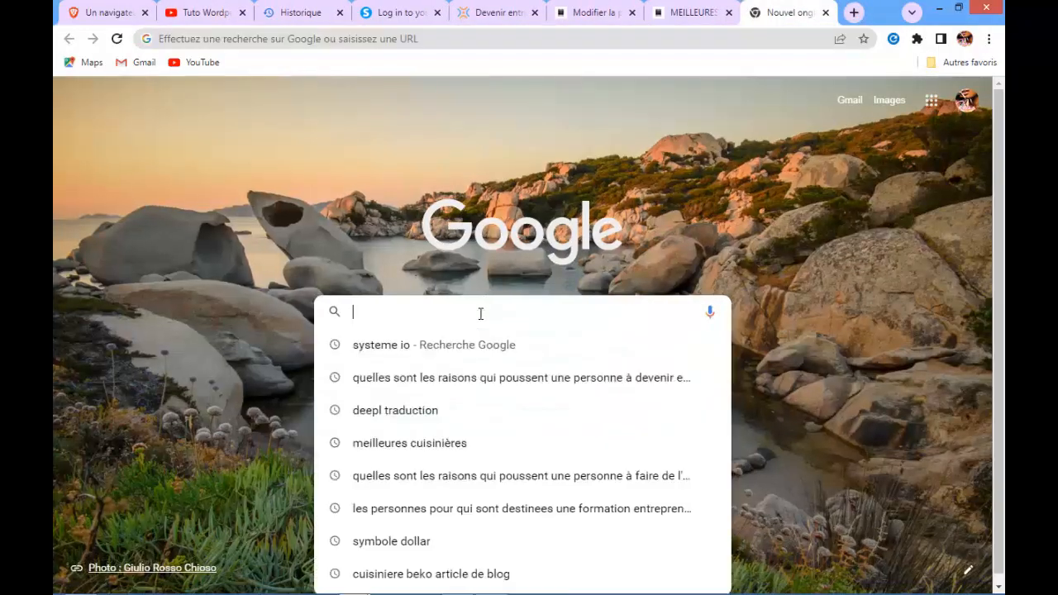
{"action": "type", "text": "mei"}
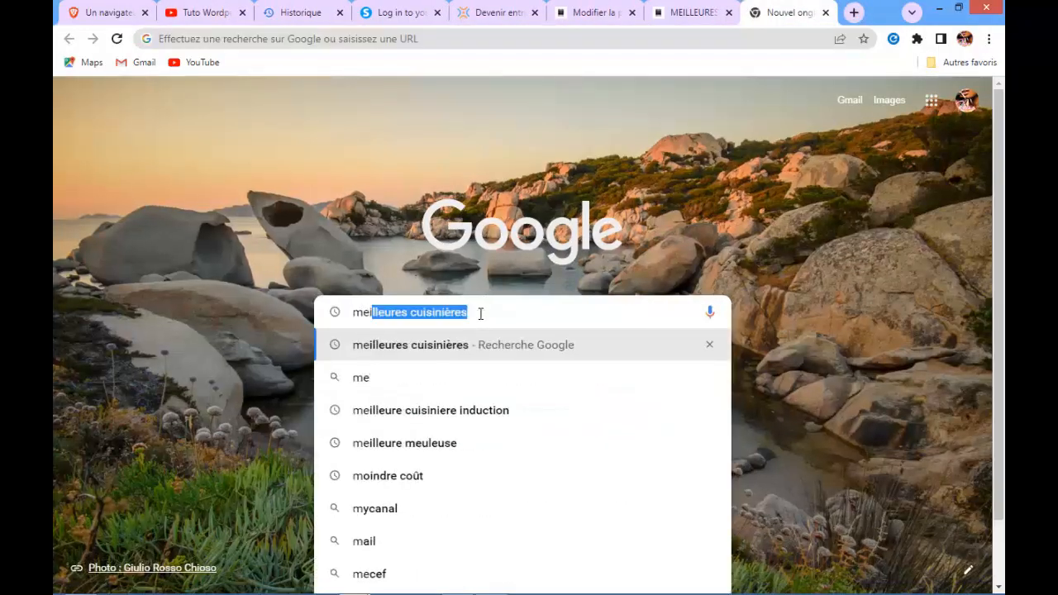
{"action": "type", "text": "lleures"}
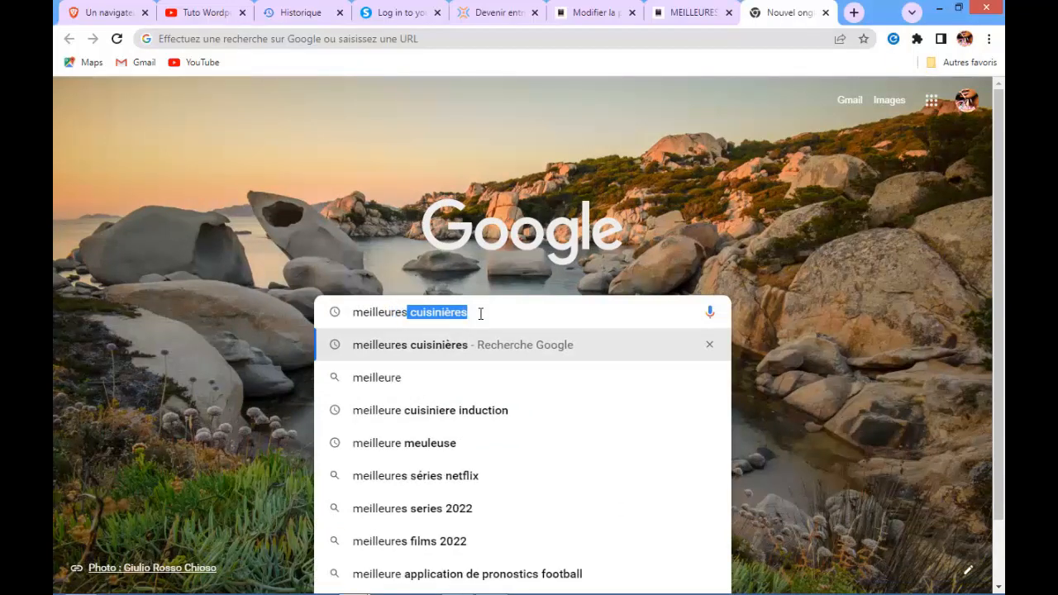
{"action": "key", "text": "BackSpace"}
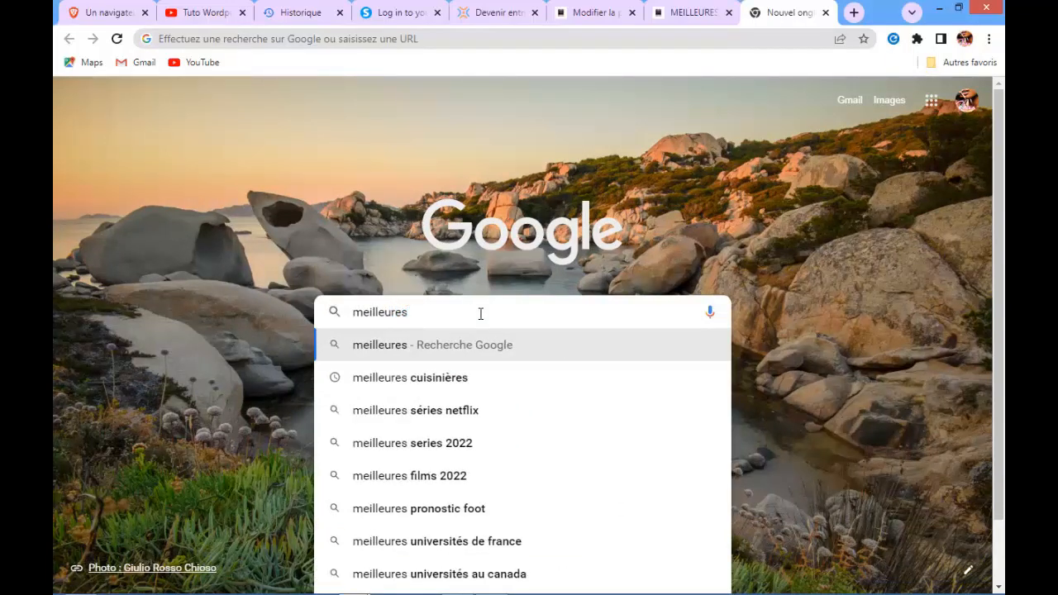
{"action": "left_click", "coordinate": [436, 382]}
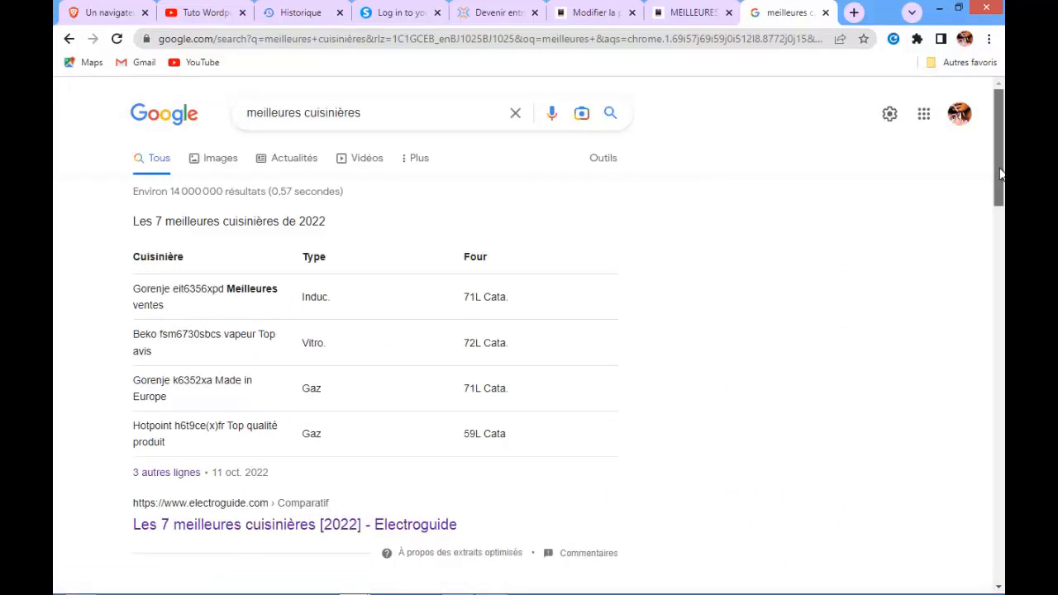
{"action": "scroll", "coordinate": [1000, 173], "scroll_direction": "down", "scroll_amount": 3}
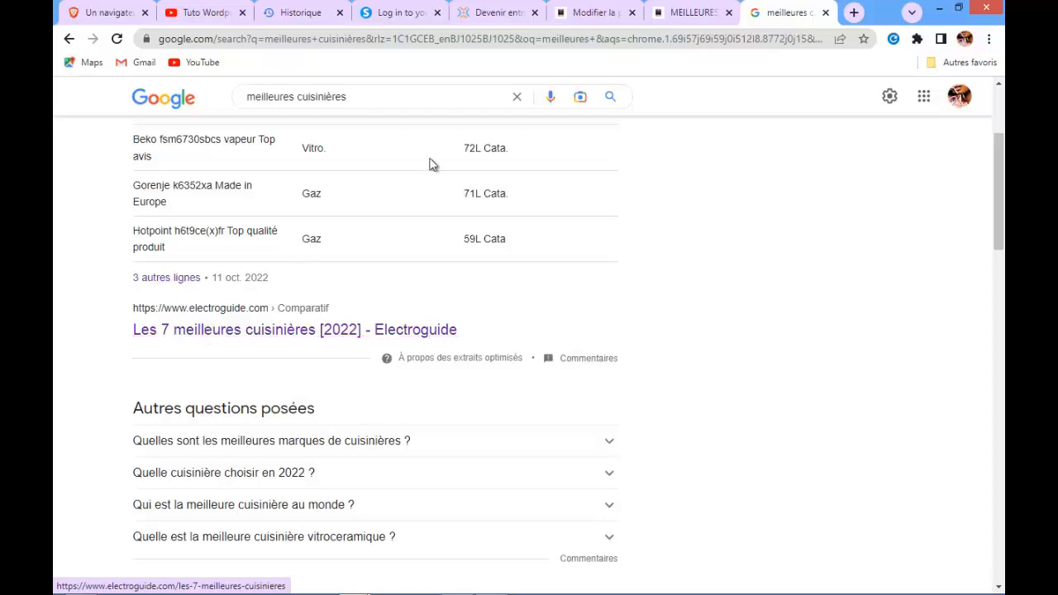
Back in the page editor, enter 'meilleures cuisinières' as the Yoast SEO focus keyphrase (Requête cible)
{"action": "left_click", "coordinate": [595, 14]}
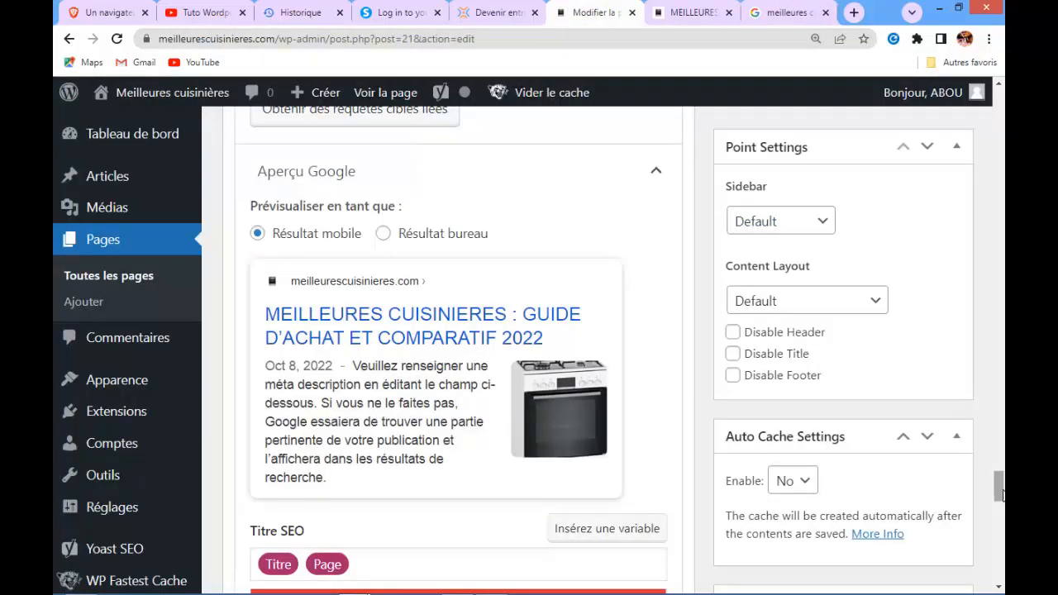
{"action": "left_click_drag", "start_coordinate": [1000, 496], "coordinate": [1000, 477]}
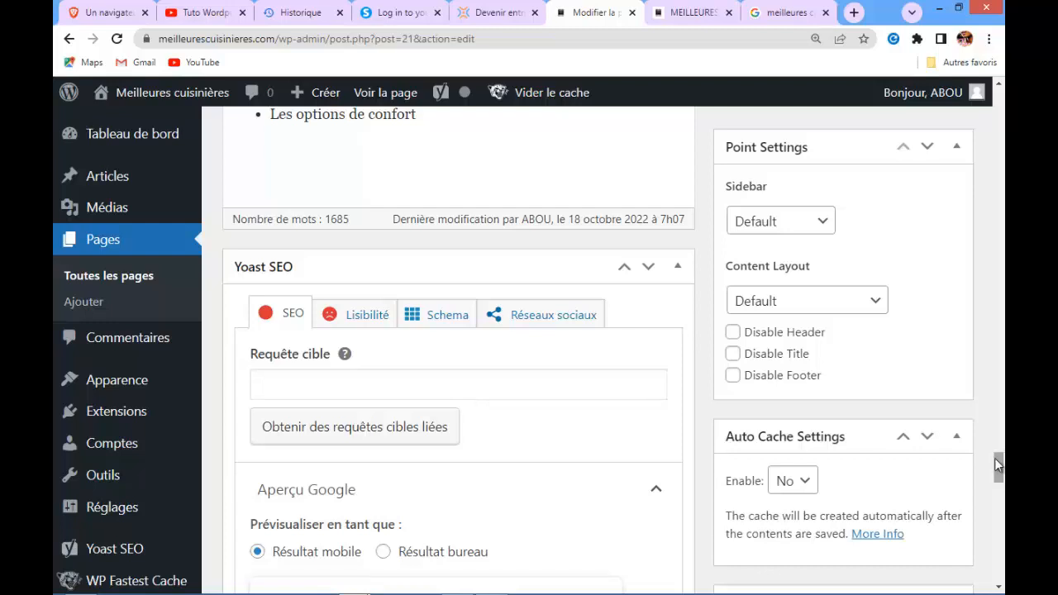
{"action": "mouse_move", "coordinate": [996, 457]}
{"action": "left_mouse_down"}
{"action": "mouse_move", "coordinate": [995, 446]}
{"action": "mouse_move", "coordinate": [1000, 471]}
{"action": "left_mouse_up"}
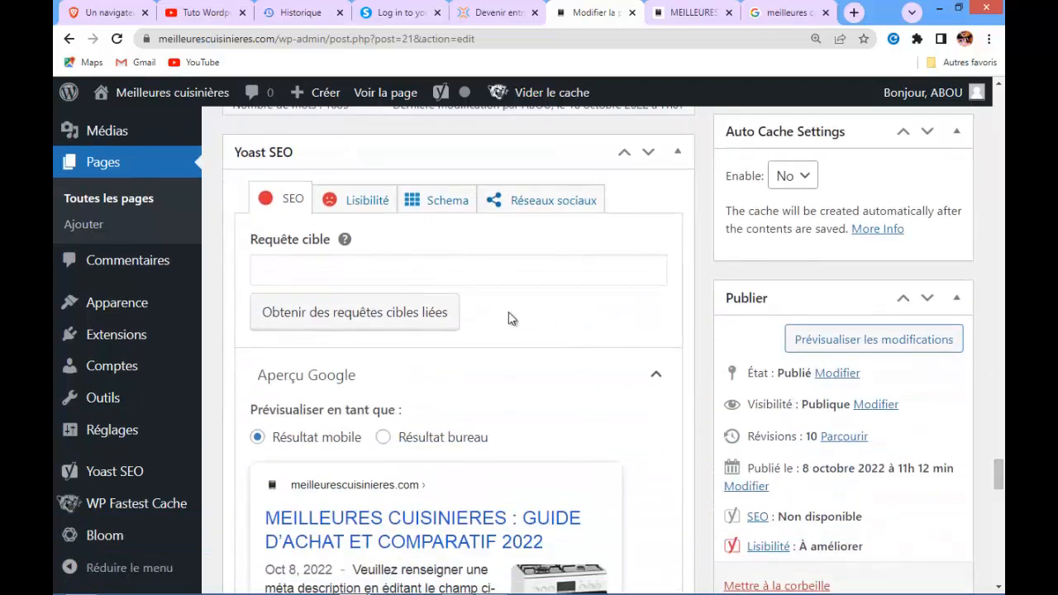
{"action": "left_click", "coordinate": [314, 274]}
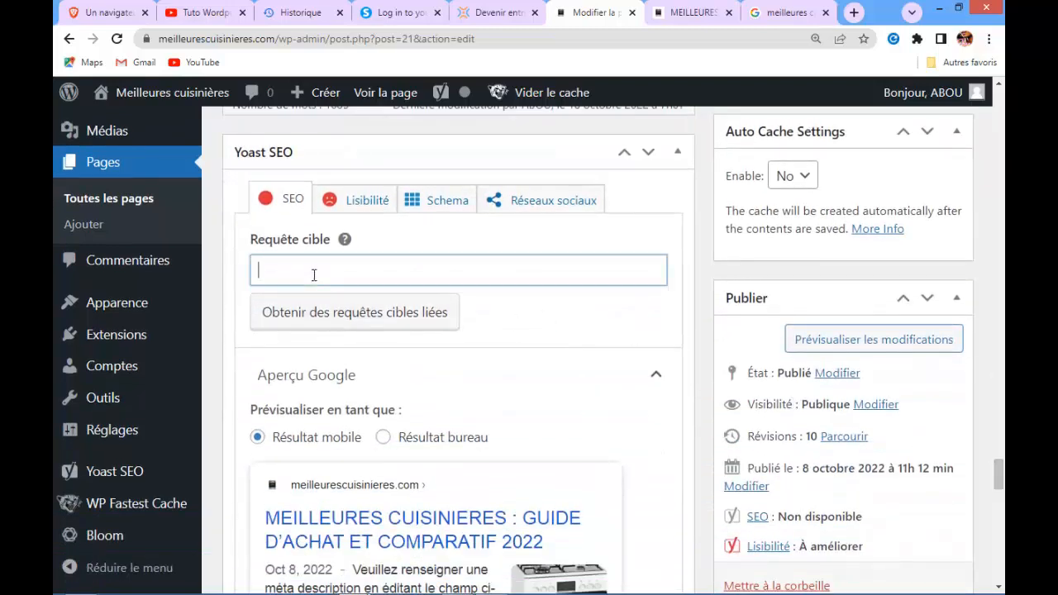
{"action": "type", "text": "mei"}
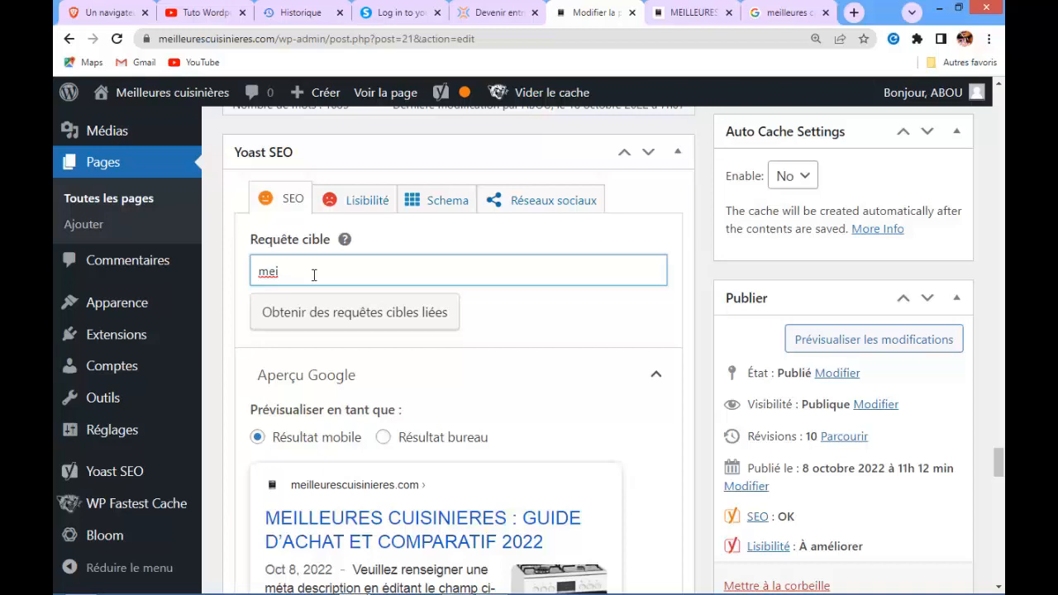
{"action": "type", "text": "lleures"}
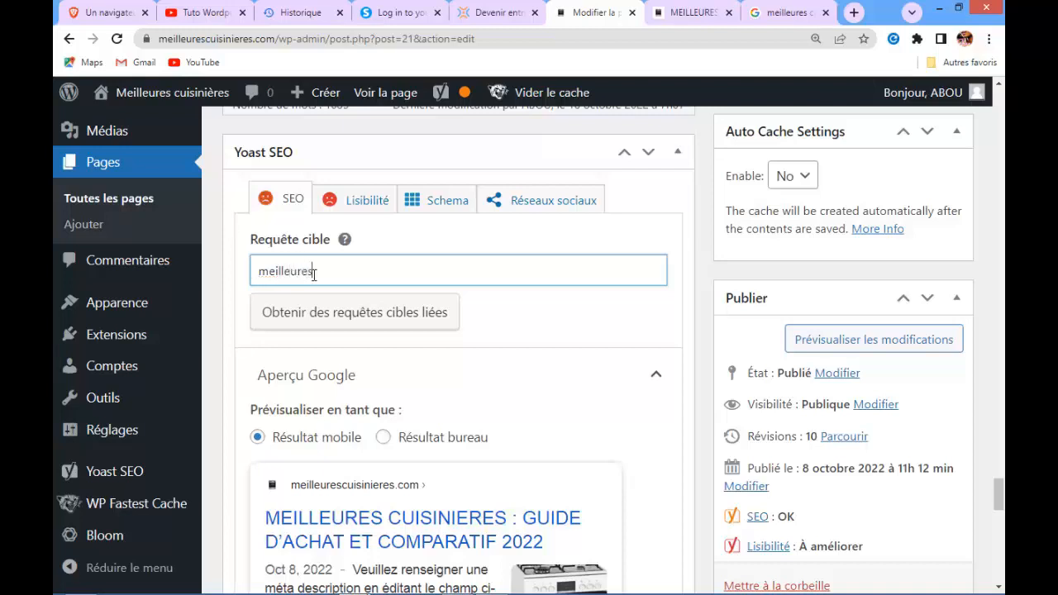
{"action": "type", "text": " cuisin"}
{"action": "type", "text": "iièer"}
{"action": "key", "text": "BackSpace"}
{"action": "key", "text": "BackSpace"}
{"action": "type", "text": "res"}
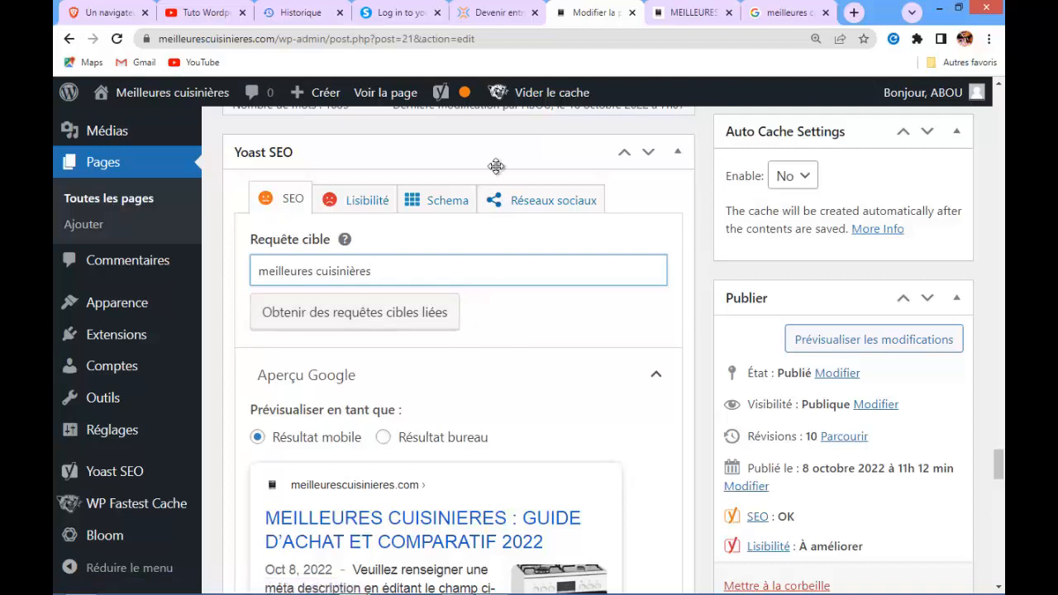
Review the updated Yoast SEO analysis problems and optimised items for the keyphrase
{"action": "mouse_move", "coordinate": [465, 94]}
{"action": "left_click_drag", "start_coordinate": [1000, 461], "coordinate": [998, 545]}
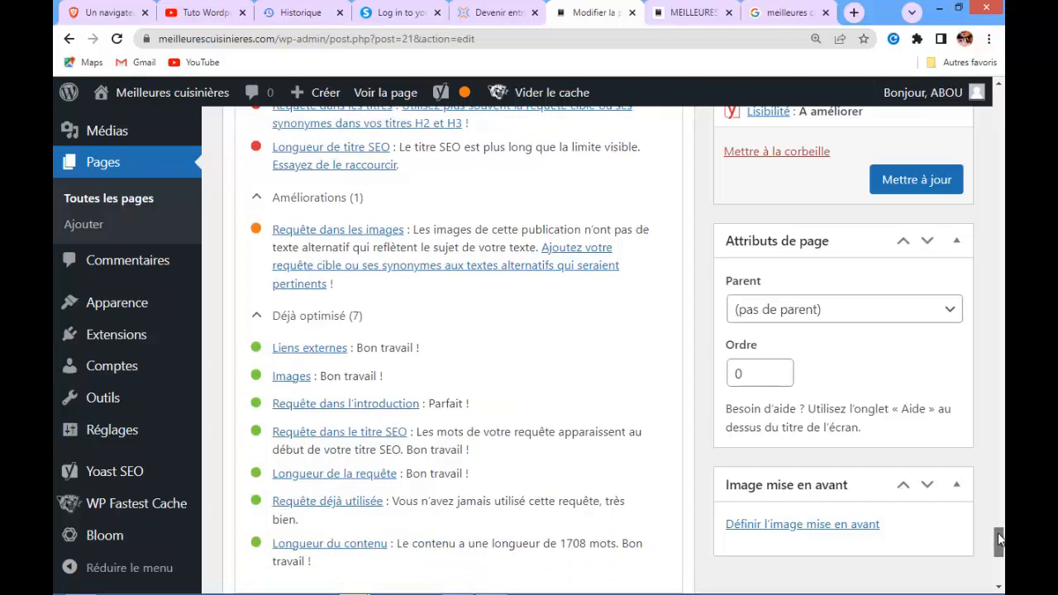
{"action": "left_click_drag", "start_coordinate": [999, 539], "coordinate": [999, 540]}
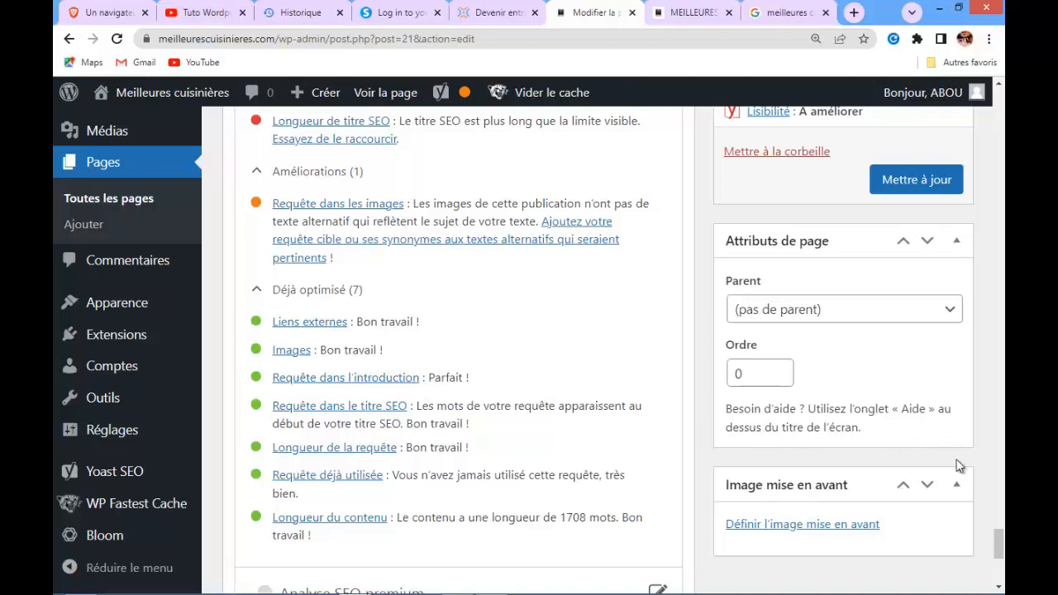
{"action": "left_click_drag", "start_coordinate": [999, 555], "coordinate": [999, 542]}
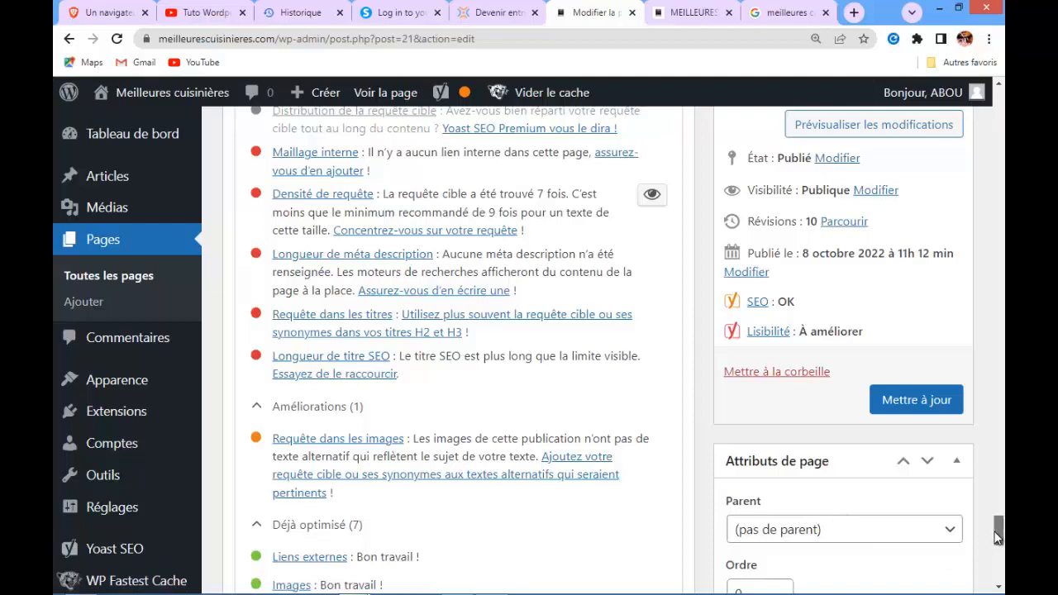
{"action": "left_click_drag", "start_coordinate": [992, 537], "coordinate": [998, 483]}
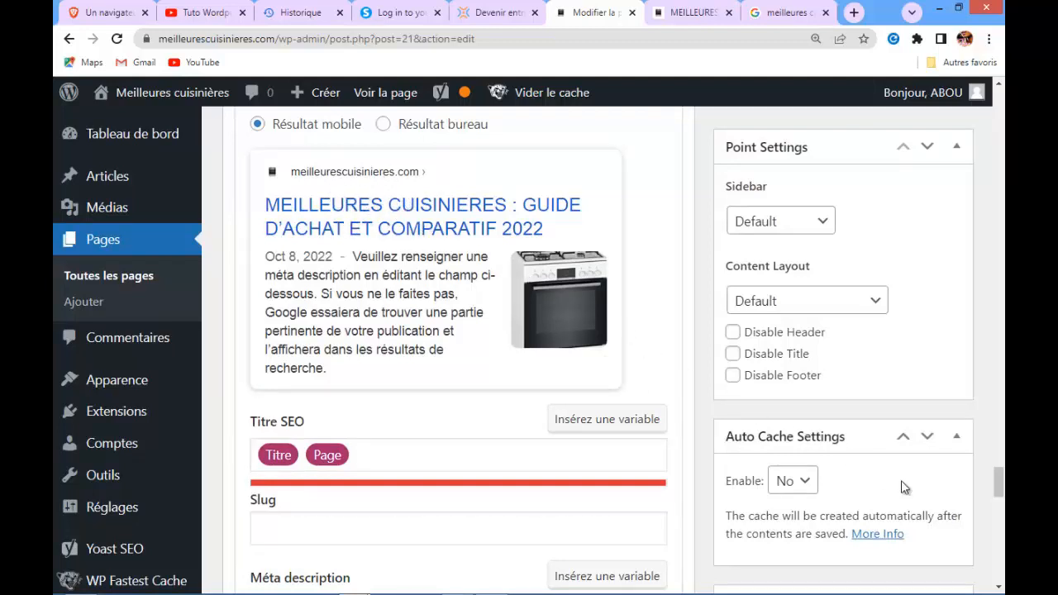
Shorten the page title by deleting 'ET COMPARATIF' before '2022'
{"action": "left_click_drag", "start_coordinate": [998, 491], "coordinate": [991, 112]}
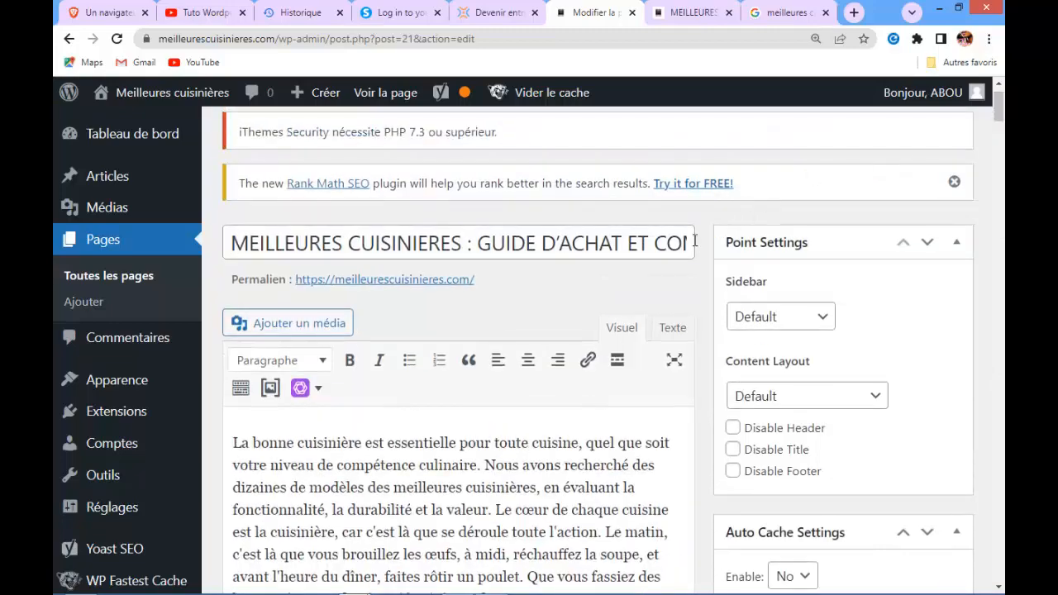
{"action": "mouse_move", "coordinate": [630, 242]}
{"action": "left_mouse_down"}
{"action": "mouse_move", "coordinate": [684, 242]}
{"action": "mouse_move", "coordinate": [628, 243]}
{"action": "left_mouse_up"}
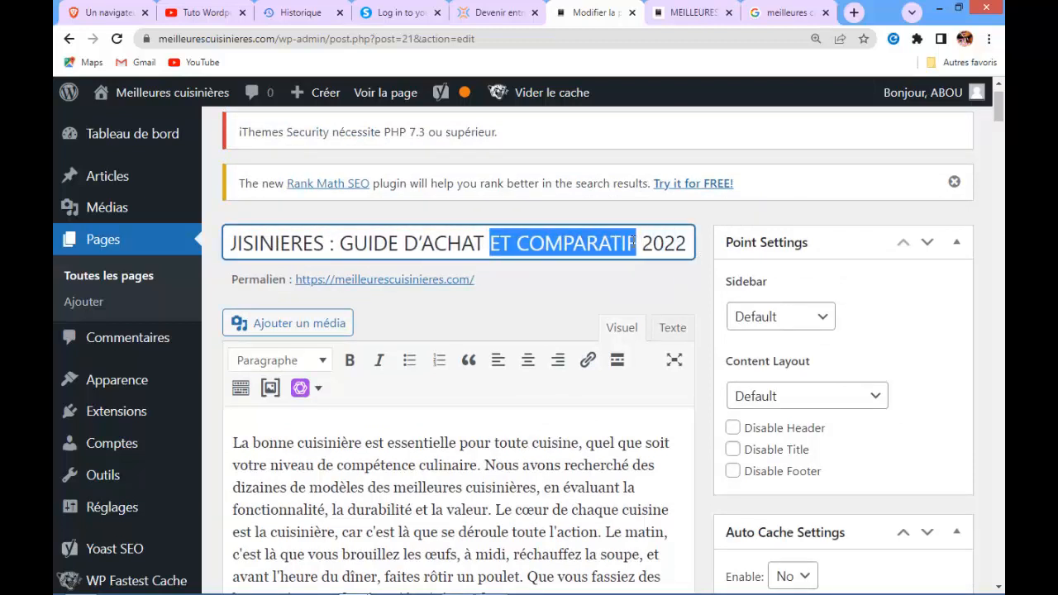
{"action": "left_click_drag", "start_coordinate": [633, 240], "coordinate": [633, 242]}
{"action": "key", "text": "BackSpace"}
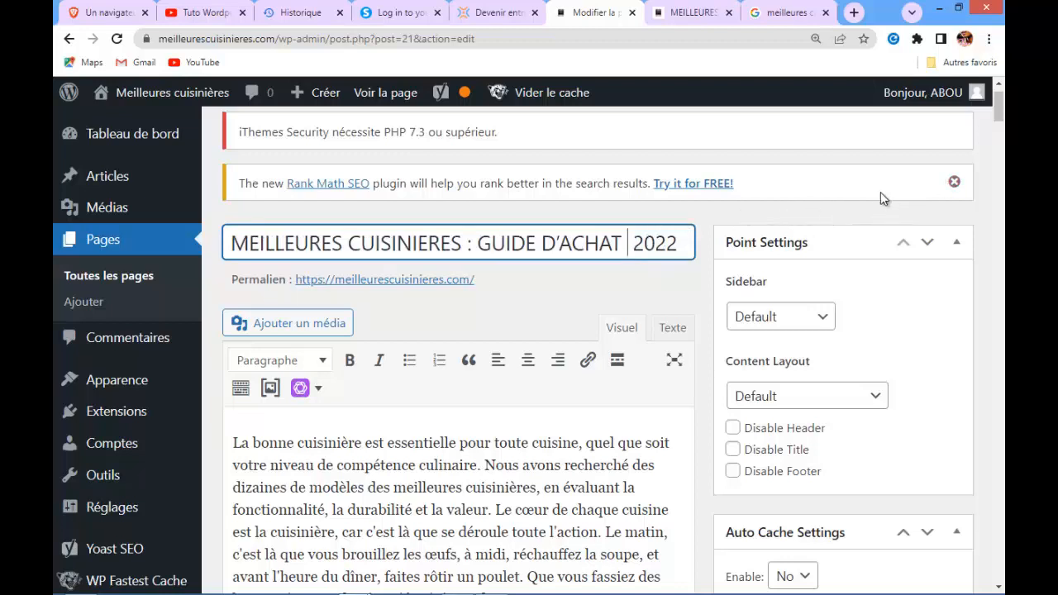
{"action": "key", "text": "BackSpace"}
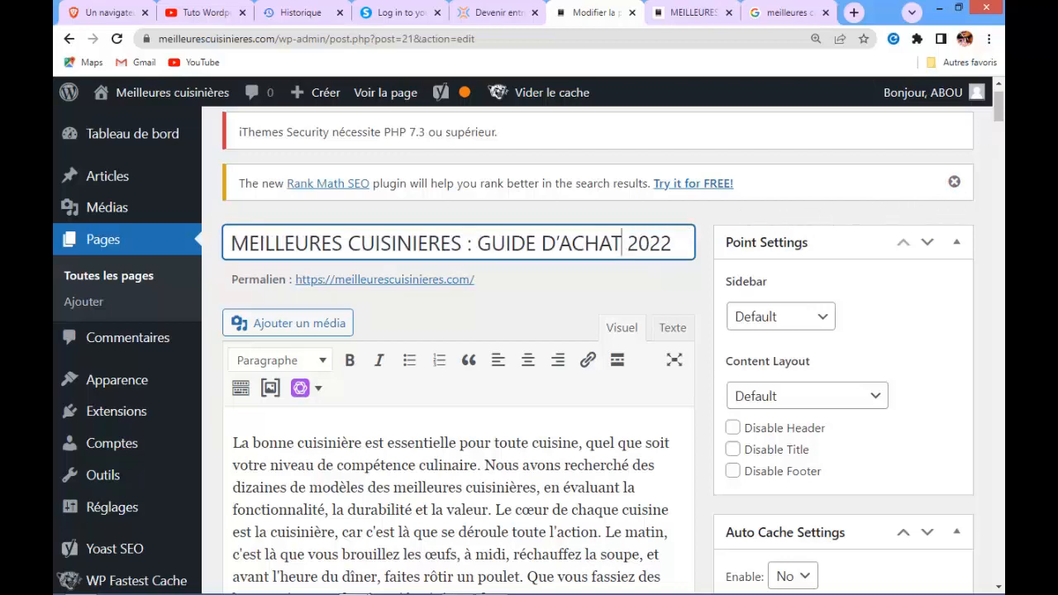
Review the Yoast SEO title indicator and analysis results after the title change
{"action": "mouse_move", "coordinate": [993, 106]}
{"action": "left_click_drag", "start_coordinate": [1000, 111], "coordinate": [998, 495]}
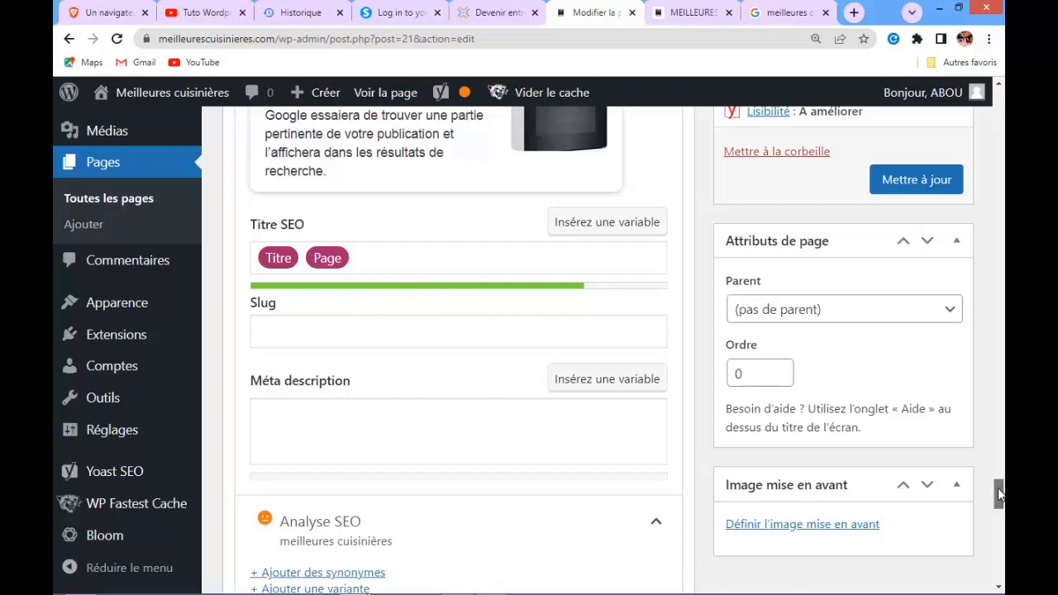
{"action": "left_click_drag", "start_coordinate": [997, 494], "coordinate": [997, 547]}
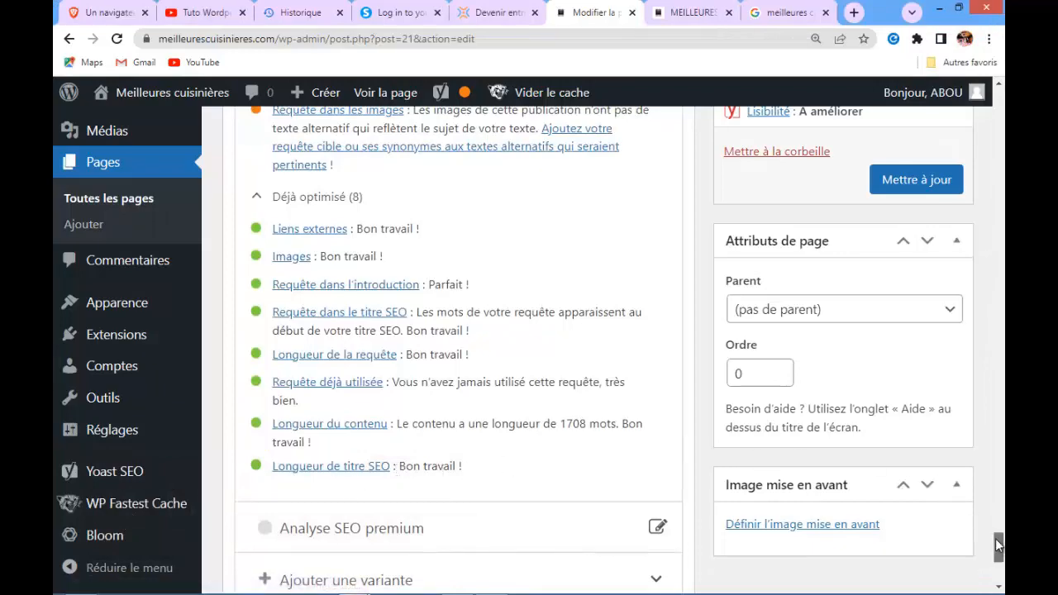
{"action": "mouse_move", "coordinate": [996, 537]}
{"action": "left_mouse_down"}
{"action": "mouse_move", "coordinate": [996, 515]}
{"action": "mouse_move", "coordinate": [989, 523]}
{"action": "left_mouse_up"}
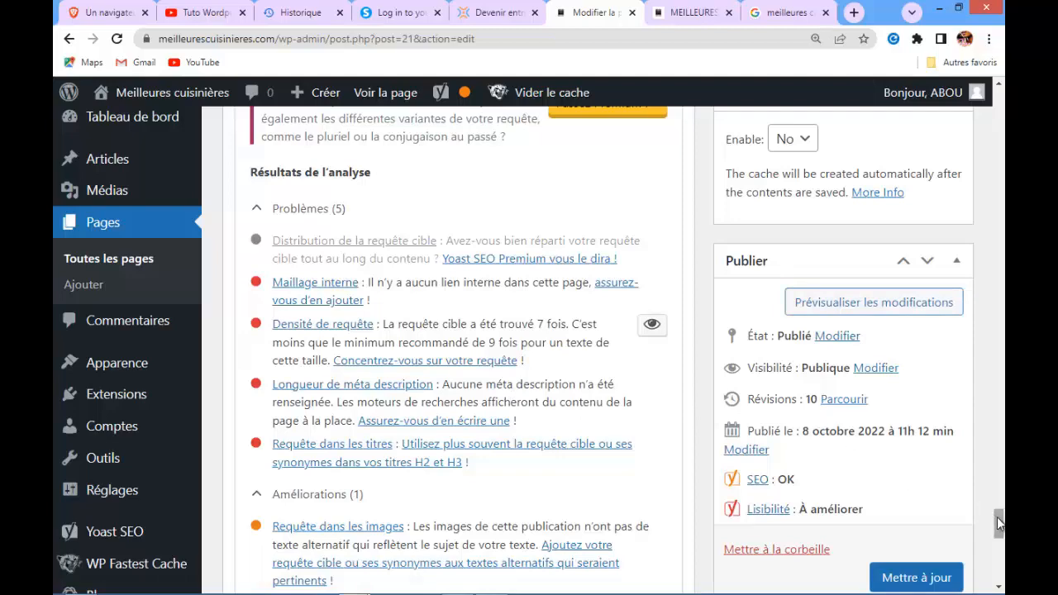
{"action": "left_click_drag", "start_coordinate": [998, 515], "coordinate": [996, 486]}
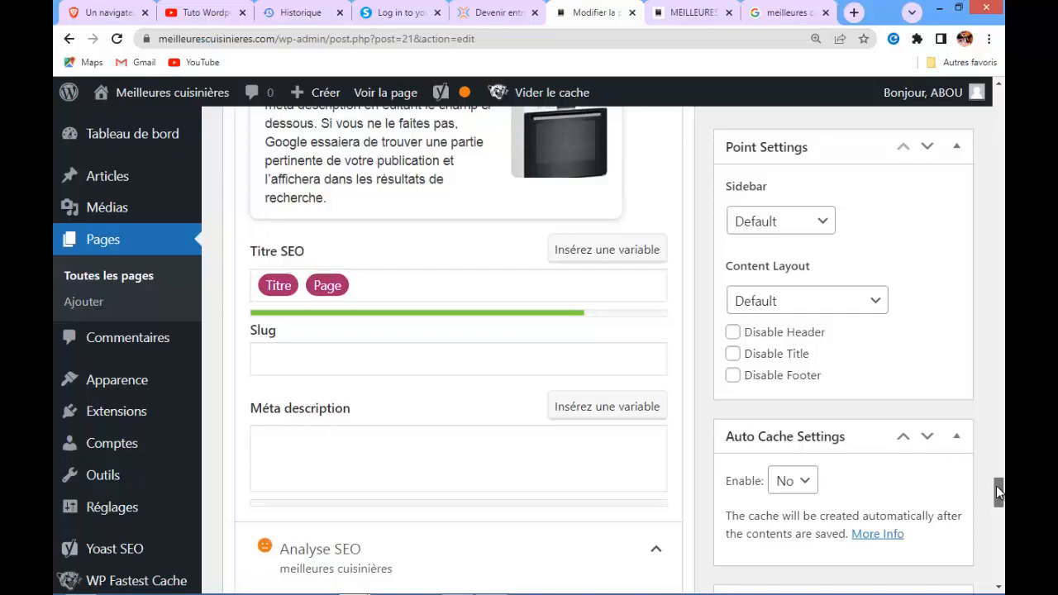
{"action": "left_click_drag", "start_coordinate": [996, 488], "coordinate": [997, 89]}
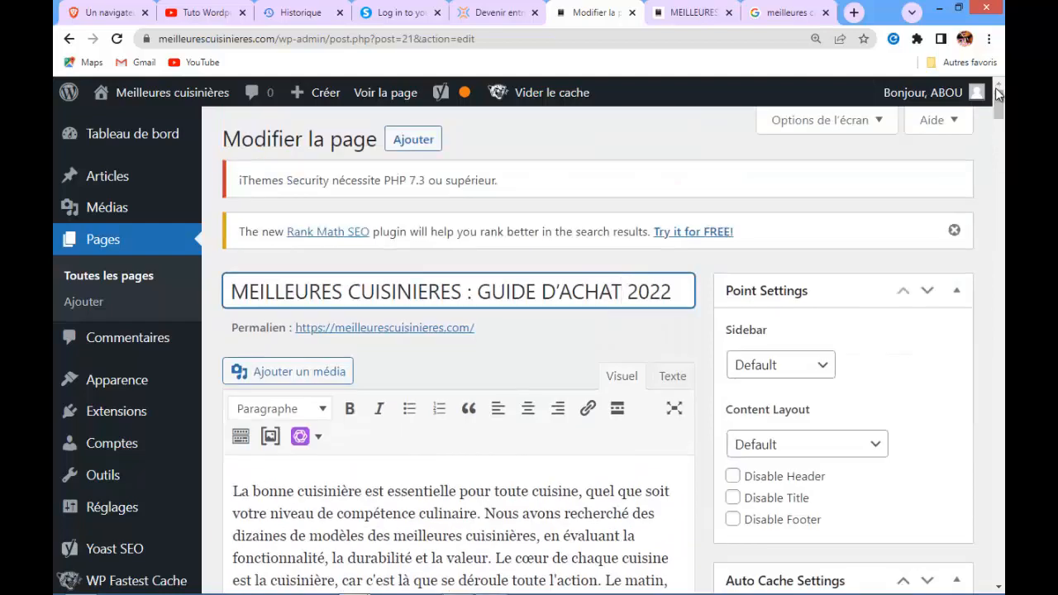
Copy the opening sentence of the page content and paste it into the Yoast SEO meta description field
{"action": "scroll", "coordinate": [997, 99], "scroll_direction": "down", "scroll_amount": 2}
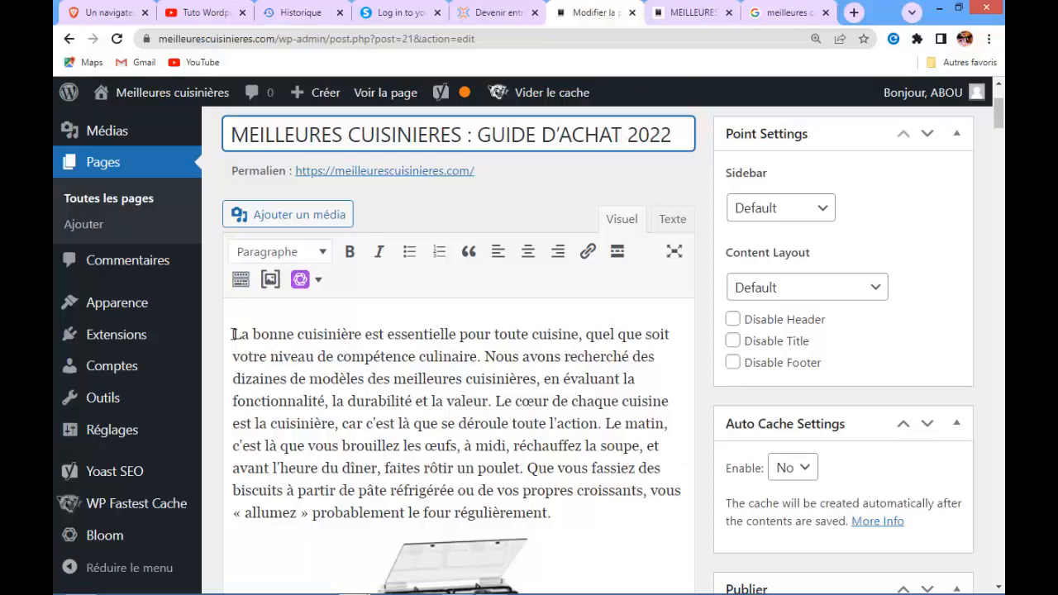
{"action": "left_click_drag", "start_coordinate": [232, 334], "coordinate": [538, 379]}
{"action": "key", "text": "ctrl+c"}
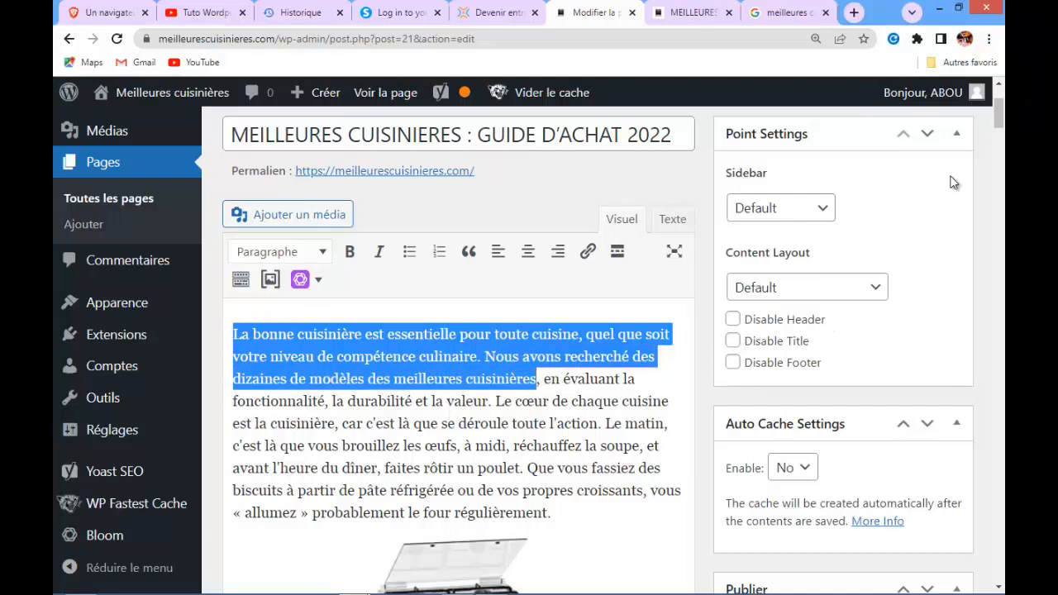
{"action": "left_click_drag", "start_coordinate": [999, 112], "coordinate": [999, 500]}
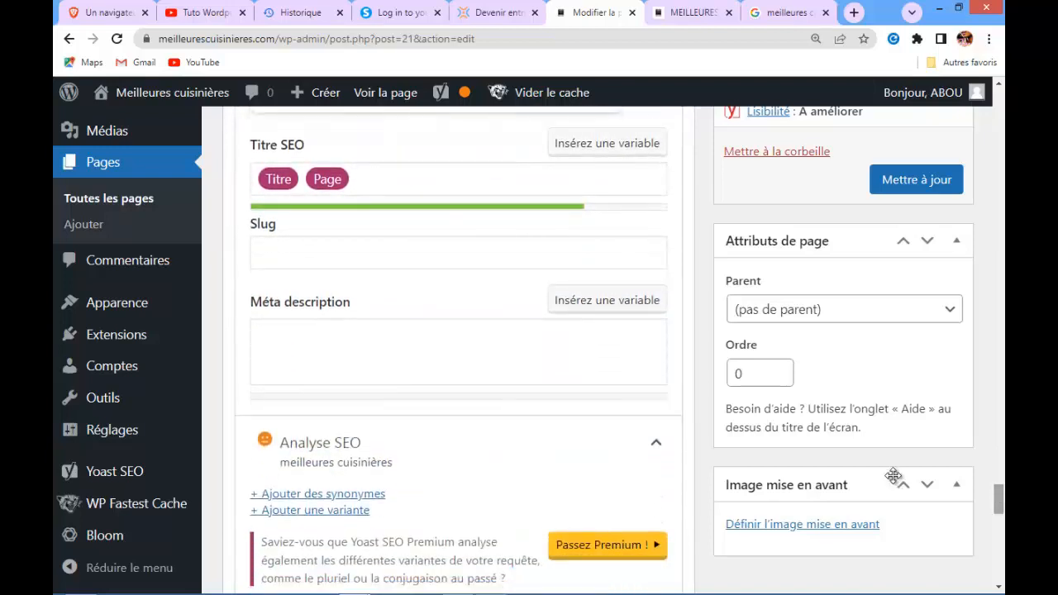
{"action": "left_click", "coordinate": [286, 351]}
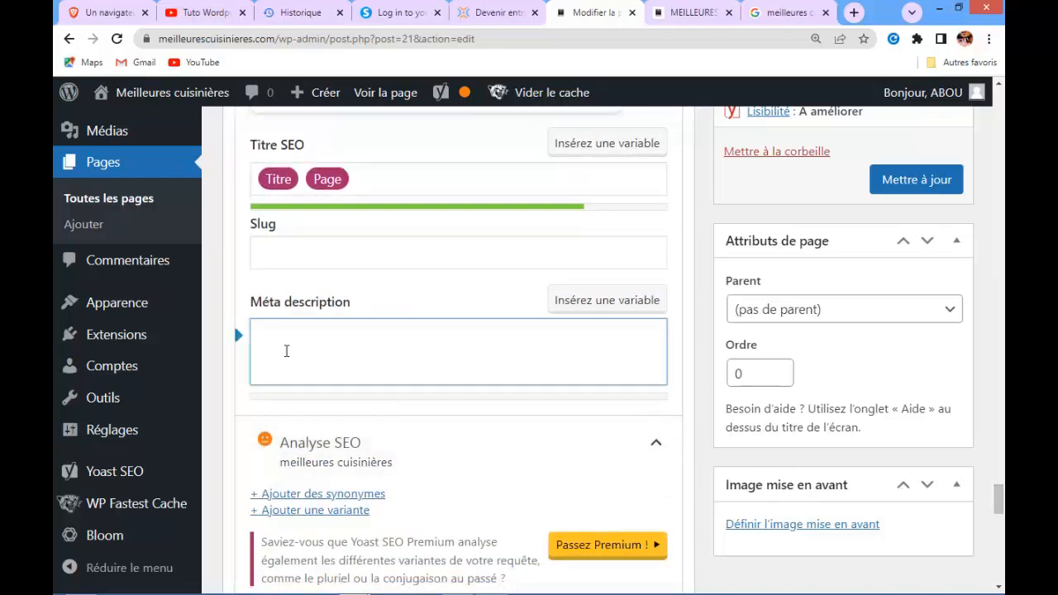
{"action": "key", "text": "ctrl+v"}
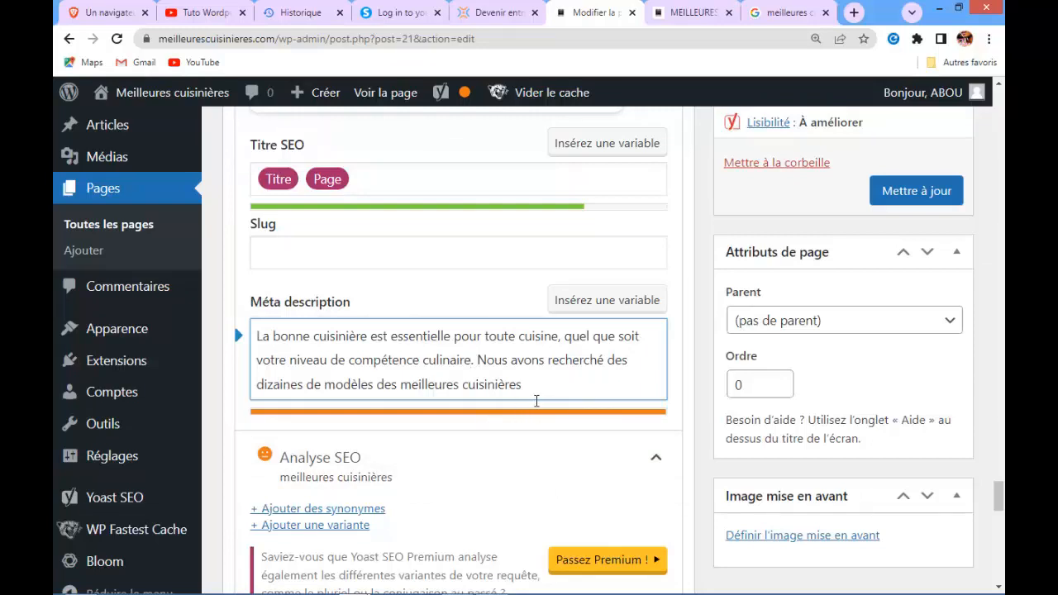
Shorten the meta description by deleting 'de compétence culinaire' and 'dizaines de'
{"action": "key", "text": "BackSpace"}
{"action": "key", "text": "BackSpace"}
{"action": "key", "text": "BackSpace"}
{"action": "key", "text": "BackSpace"}
{"action": "key", "text": "BackSpace"}
{"action": "key", "text": "BackSpace"}
{"action": "key", "text": "BackSpace"}
{"action": "key", "text": "BackSpace"}
{"action": "key", "text": "BackSpace"}
{"action": "key", "text": "BackSpace"}
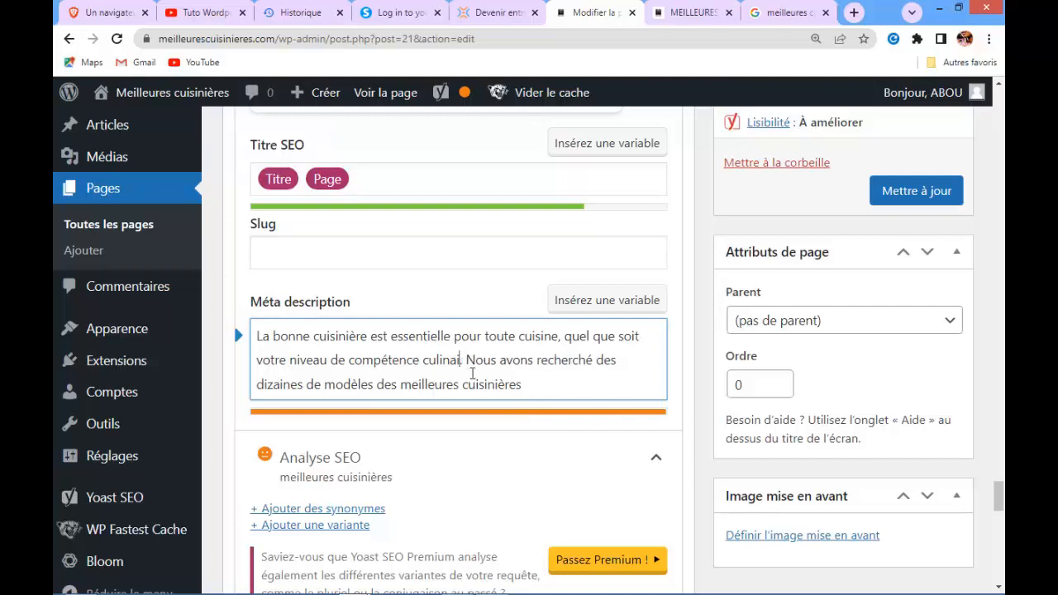
{"action": "key", "text": "BackSpace"}
{"action": "key", "text": "BackSpace"}
{"action": "key", "text": "BackSpace"}
{"action": "key", "text": "BackSpace"}
{"action": "key", "text": "BackSpace"}
{"action": "key", "text": "BackSpace"}
{"action": "key", "text": "BackSpace"}
{"action": "key", "text": "BackSpace"}
{"action": "key", "text": "BackSpace"}
{"action": "key", "text": "BackSpace"}
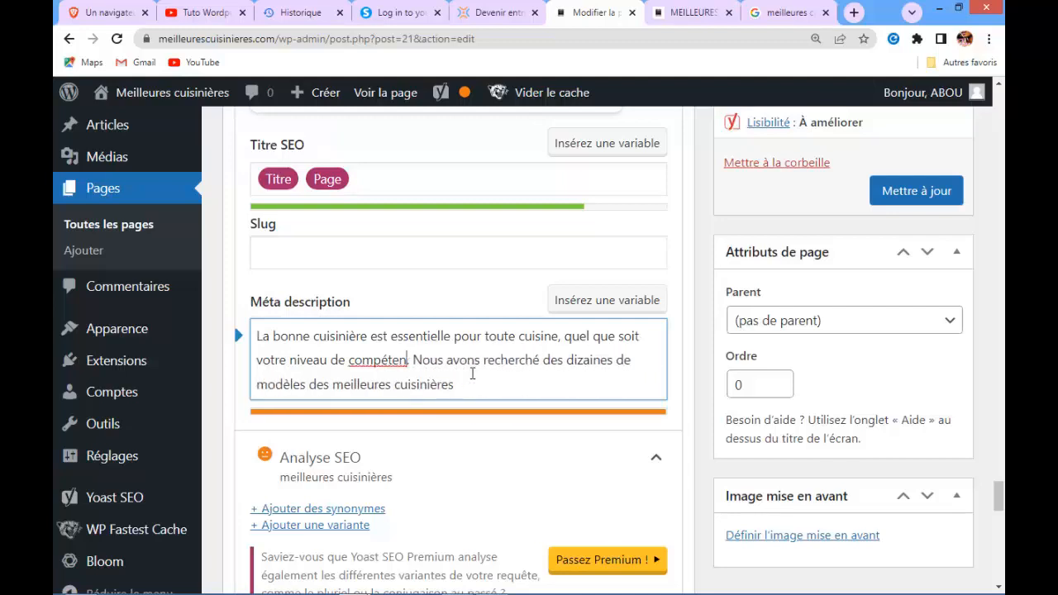
{"action": "key", "text": "BackSpace"}
{"action": "key", "text": "BackSpace"}
{"action": "key", "text": "BackSpace"}
{"action": "key", "text": "BackSpace"}
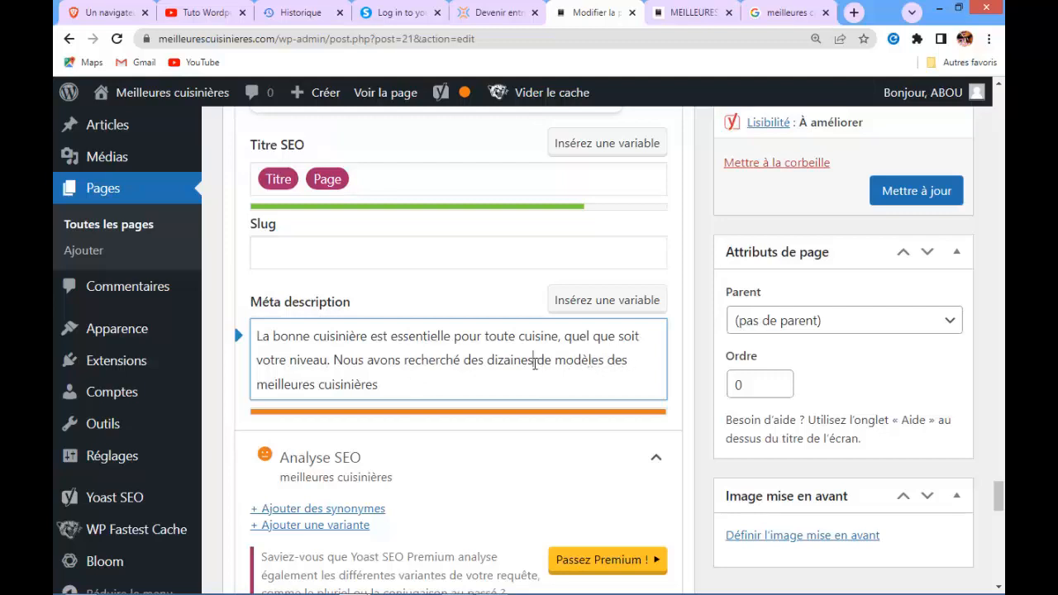
{"action": "key", "text": "BackSpace"}
{"action": "key", "text": "BackSpace"}
{"action": "key", "text": "BackSpace"}
{"action": "key", "text": "BackSpace"}
{"action": "key", "text": "BackSpace"}
{"action": "key", "text": "BackSpace"}
{"action": "key", "text": "BackSpace"}
{"action": "key", "text": "BackSpace"}
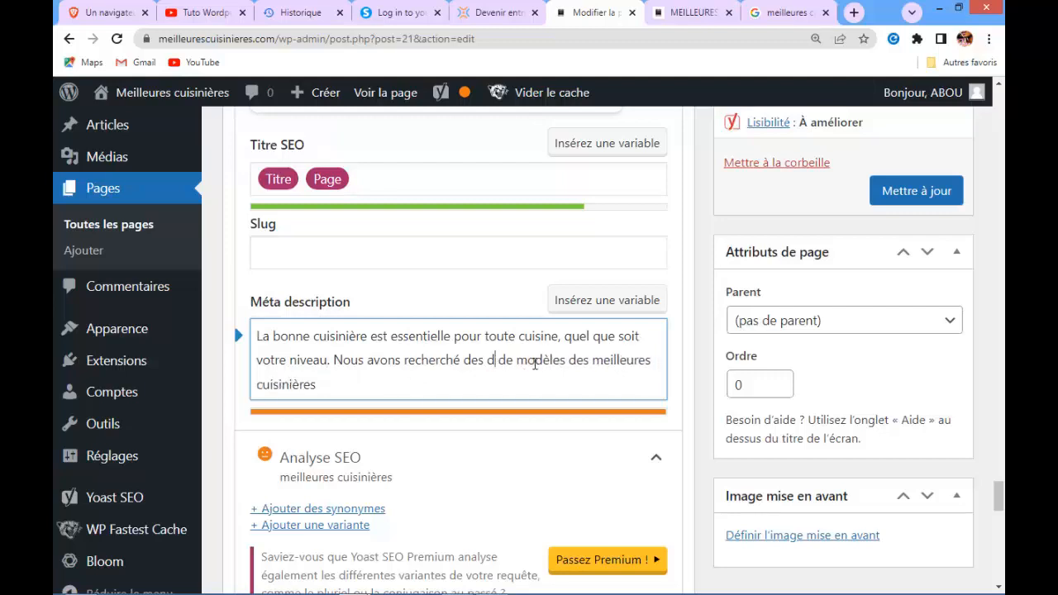
{"action": "key", "text": "BackSpace"}
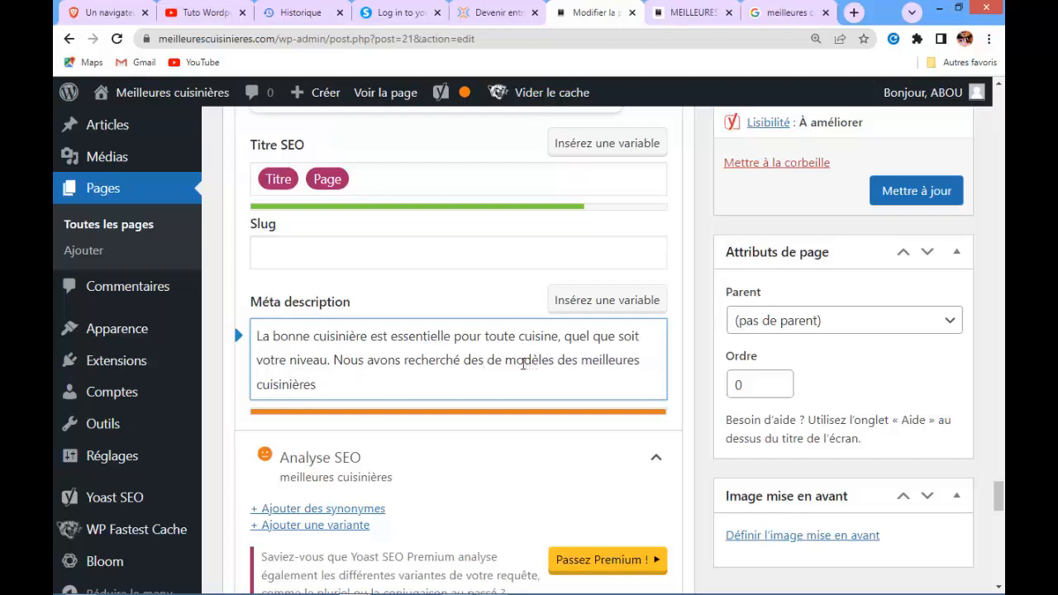
{"action": "key", "text": "BackSpace"}
{"action": "key", "text": "BackSpace"}
{"action": "key", "text": "BackSpace"}
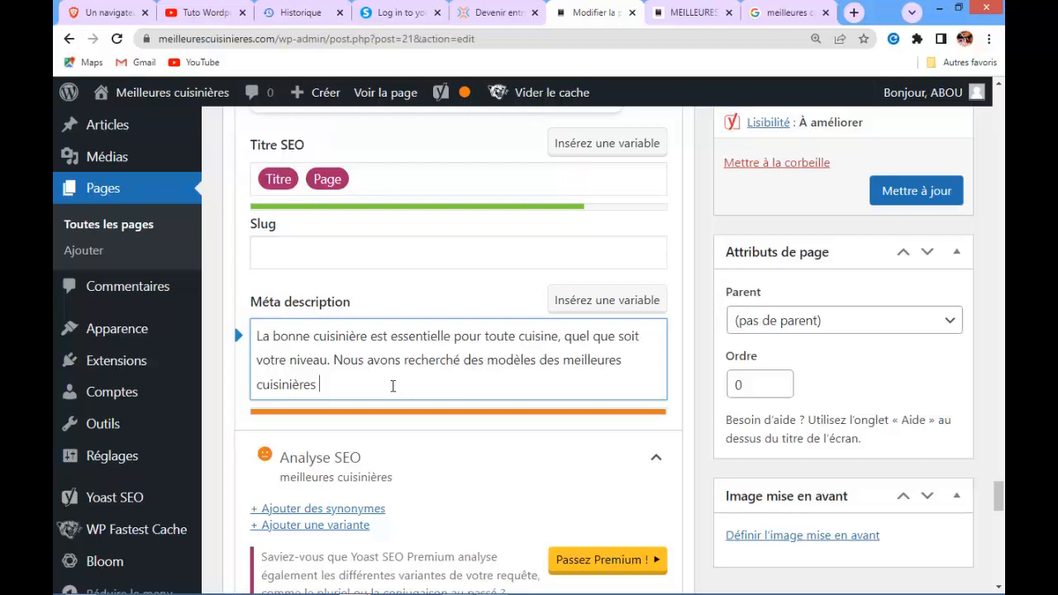
Set the Yoast SEO slug to 'meilleures cuisinières' from the suggestions
{"action": "left_click", "coordinate": [281, 256]}
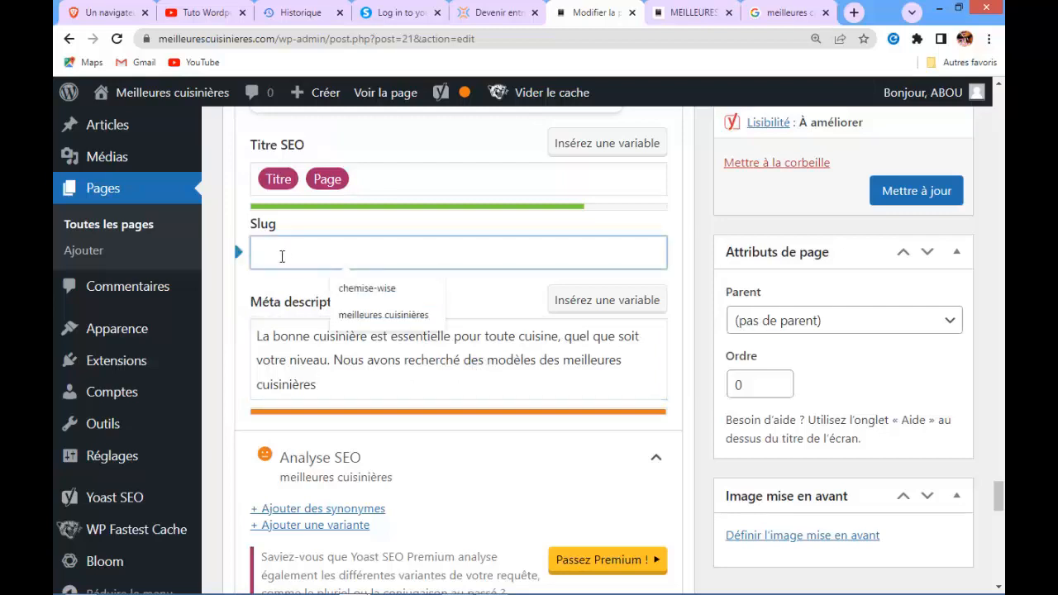
{"action": "left_click", "coordinate": [356, 314]}
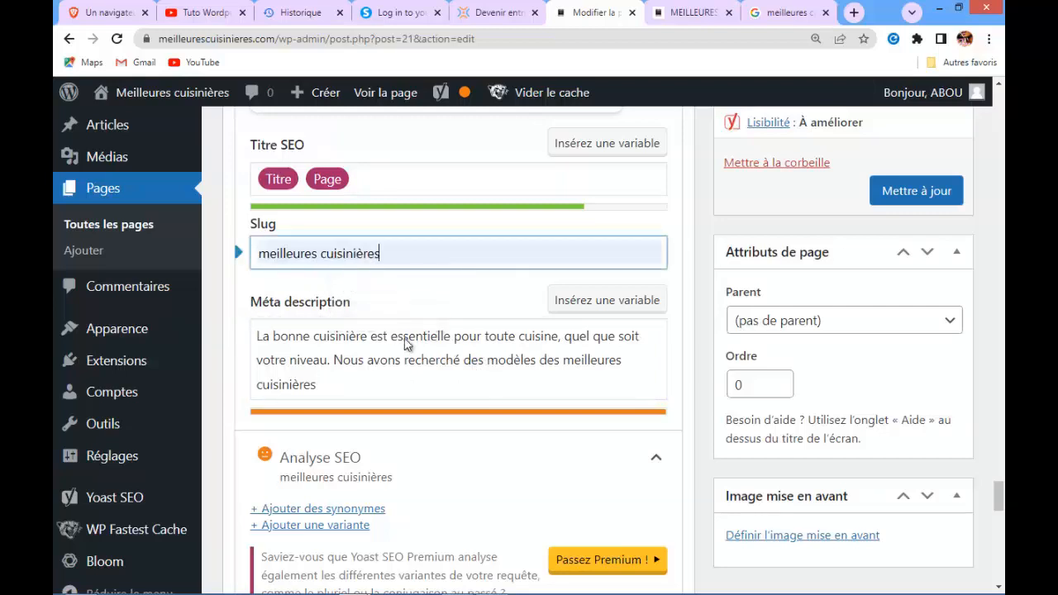
{"action": "left_click", "coordinate": [316, 386]}
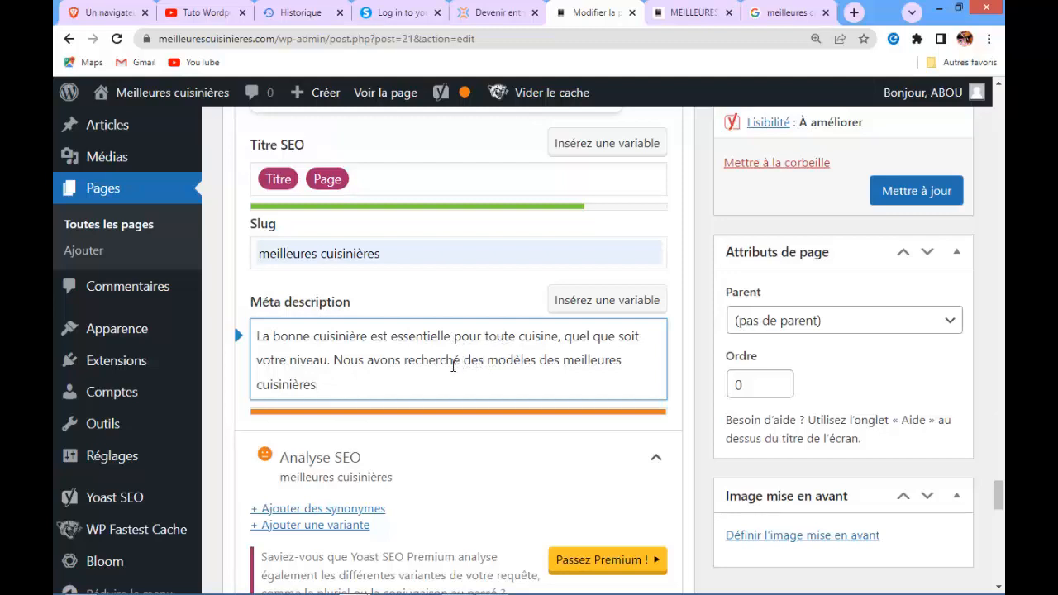
{"action": "key", "text": "BackSpace"}
{"action": "key", "text": "BackSpace"}
{"action": "key", "text": "BackSpace"}
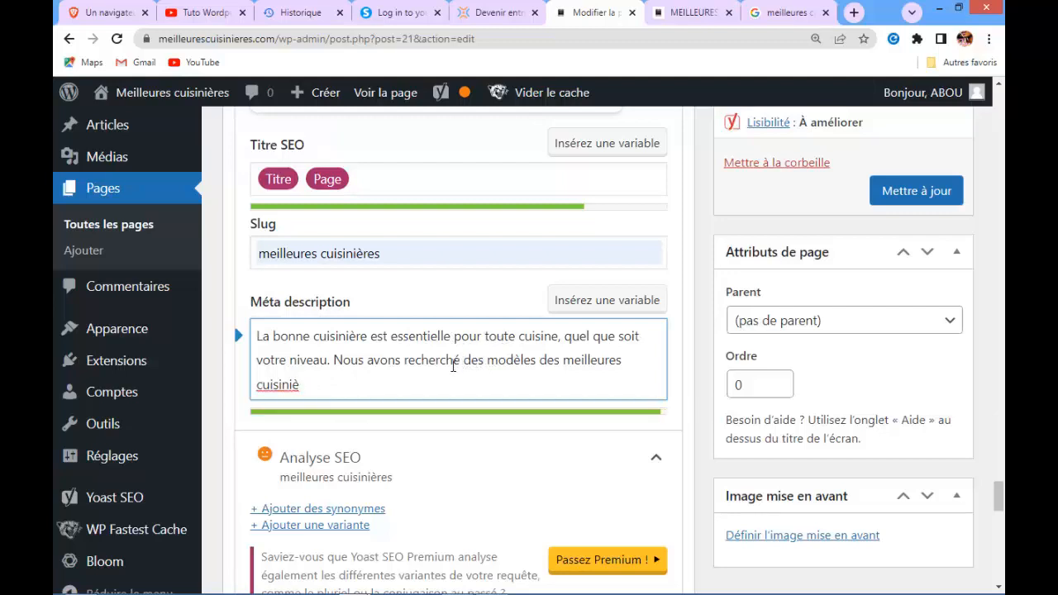
{"action": "type", "text": "res"}
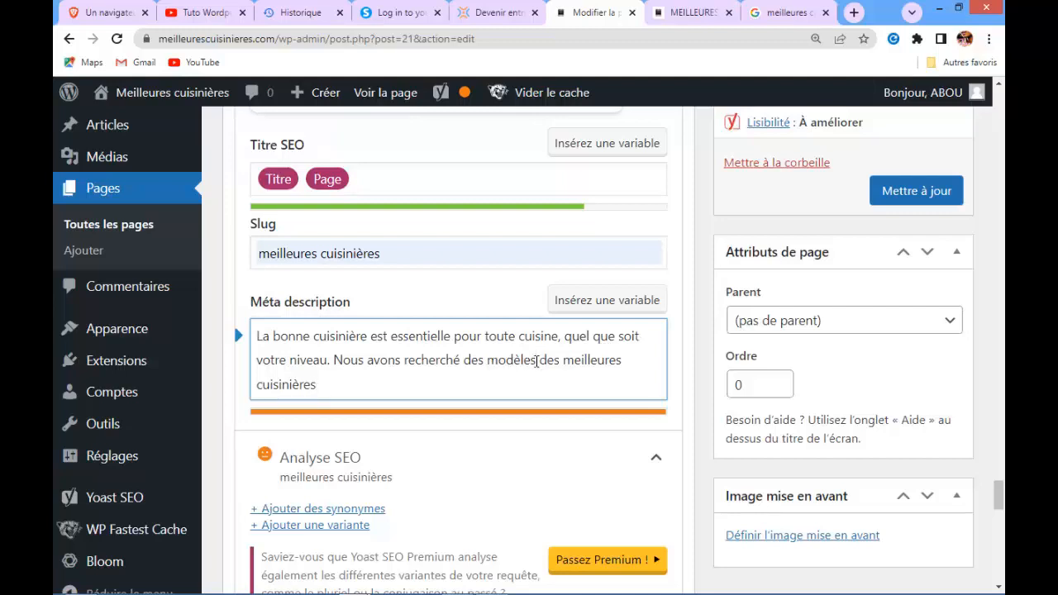
Remove 'modèles des' from the meta description and end it with 'meilleures cuisinières pour vous.'
{"action": "left_click", "coordinate": [537, 361]}
{"action": "key", "text": "BackSpace"}
{"action": "key", "text": "BackSpace"}
{"action": "key", "text": "BackSpace"}
{"action": "key", "text": "BackSpace"}
{"action": "key", "text": "BackSpace"}
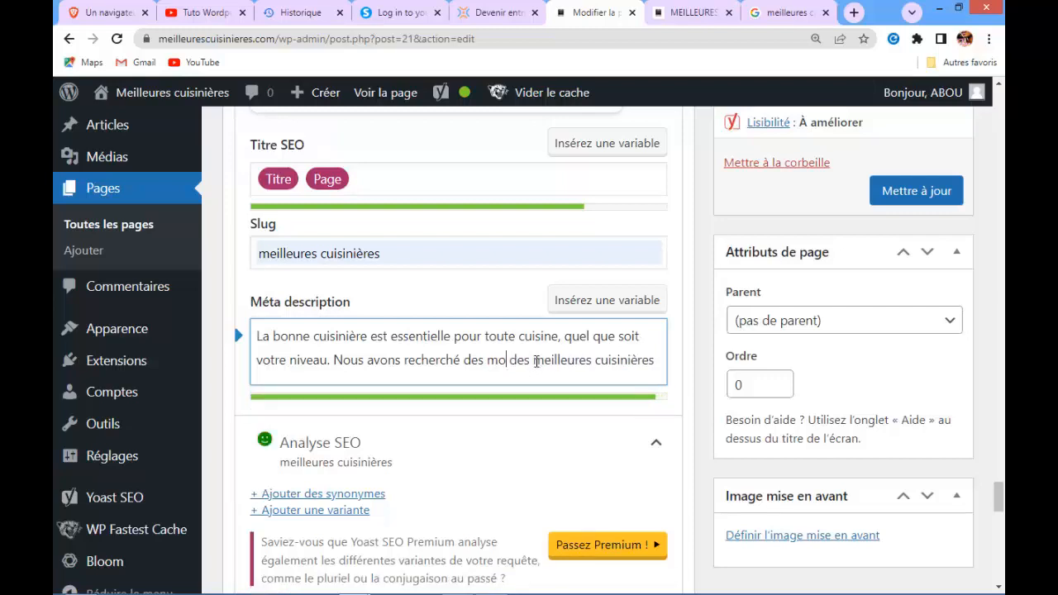
{"action": "key", "text": "BackSpace"}
{"action": "key", "text": "BackSpace"}
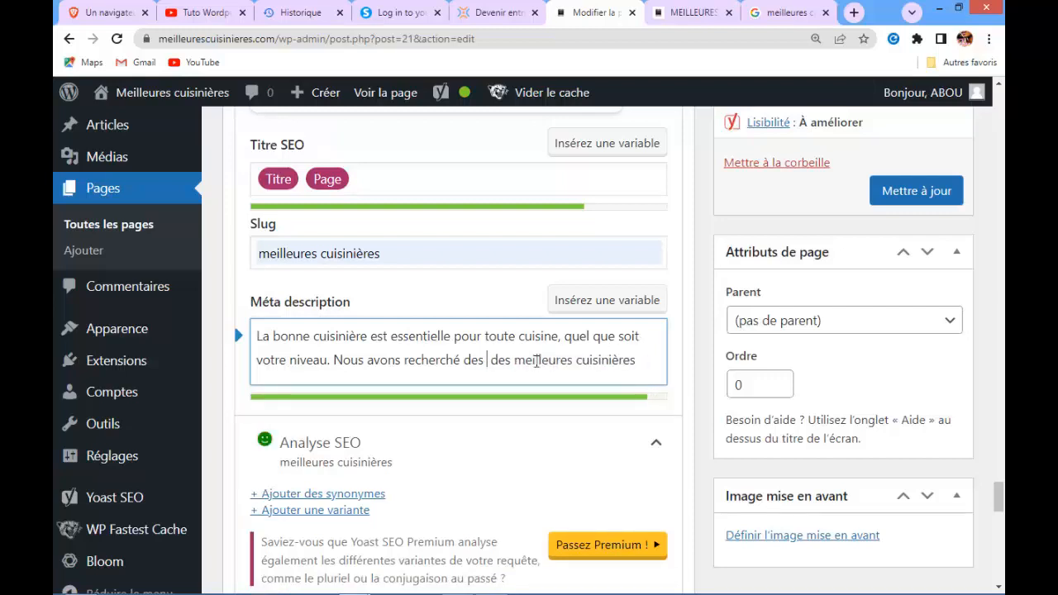
{"action": "key", "text": "BackSpace"}
{"action": "key", "text": "BackSpace"}
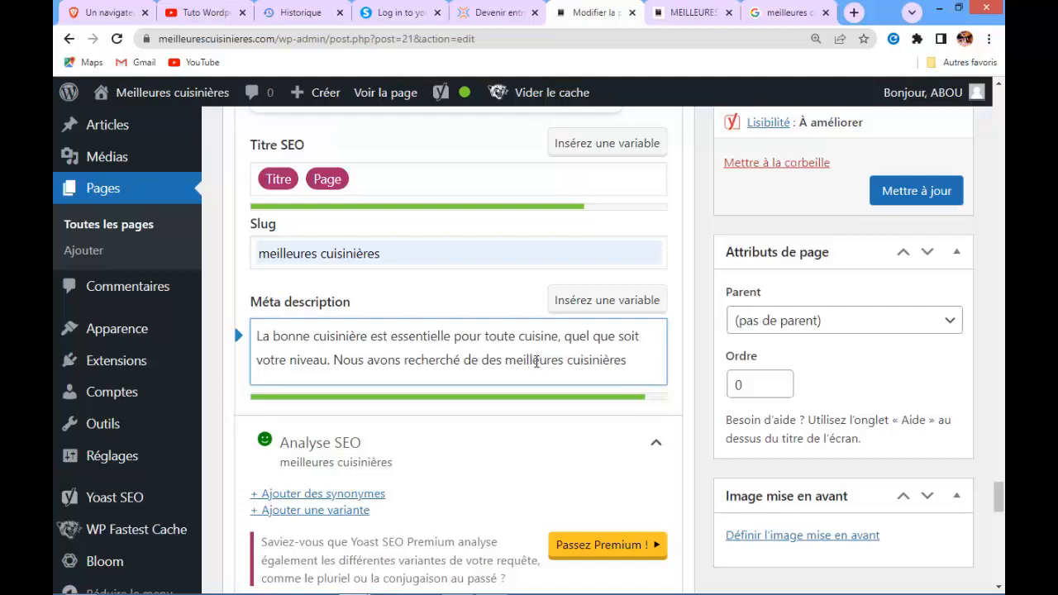
{"action": "key", "text": "BackSpace"}
{"action": "key", "text": "BackSpace"}
{"action": "key", "text": "BackSpace"}
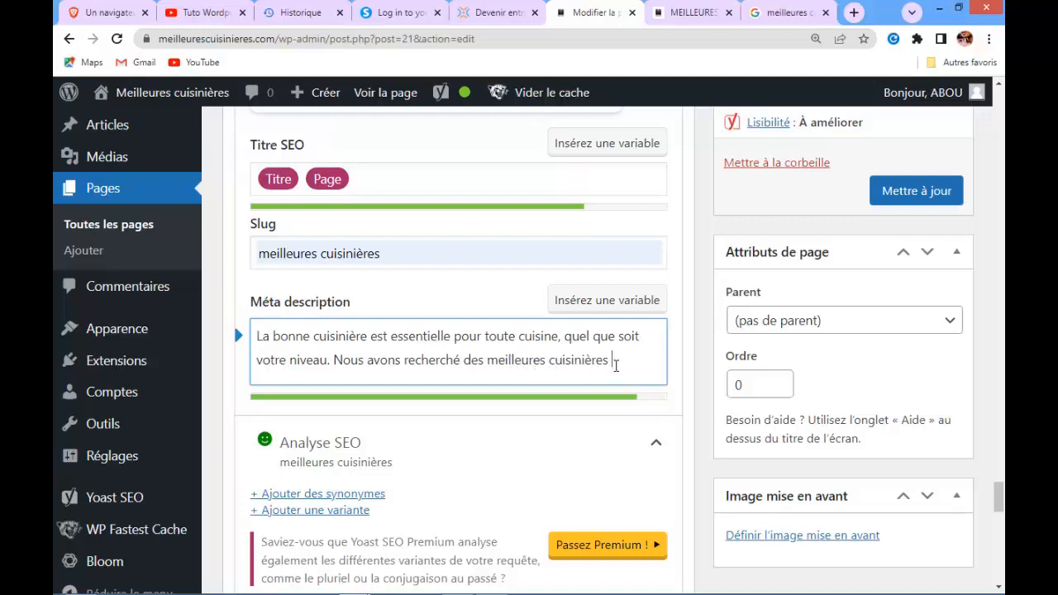
{"action": "type", "text": "pour vous"}
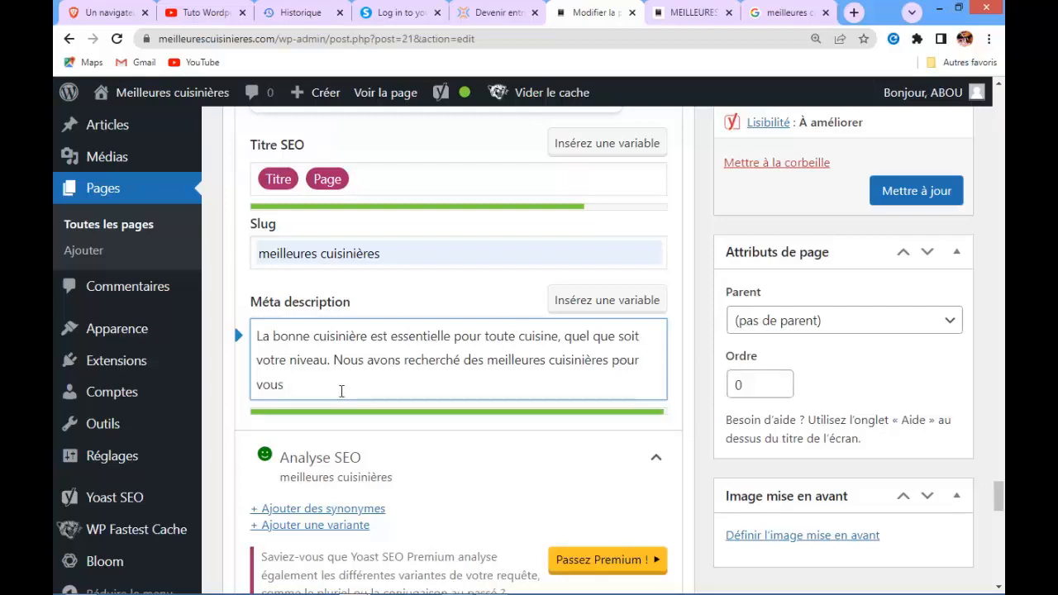
{"action": "type", "text": "."}
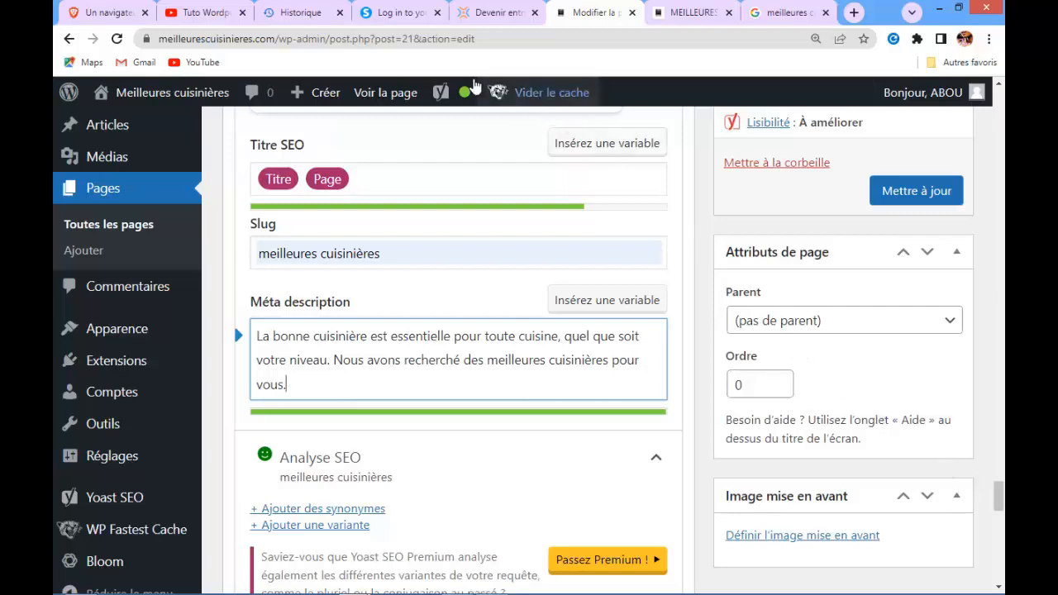
Review the Yoast SEO analysis results after the meta description changes
{"action": "mouse_move", "coordinate": [459, 92]}
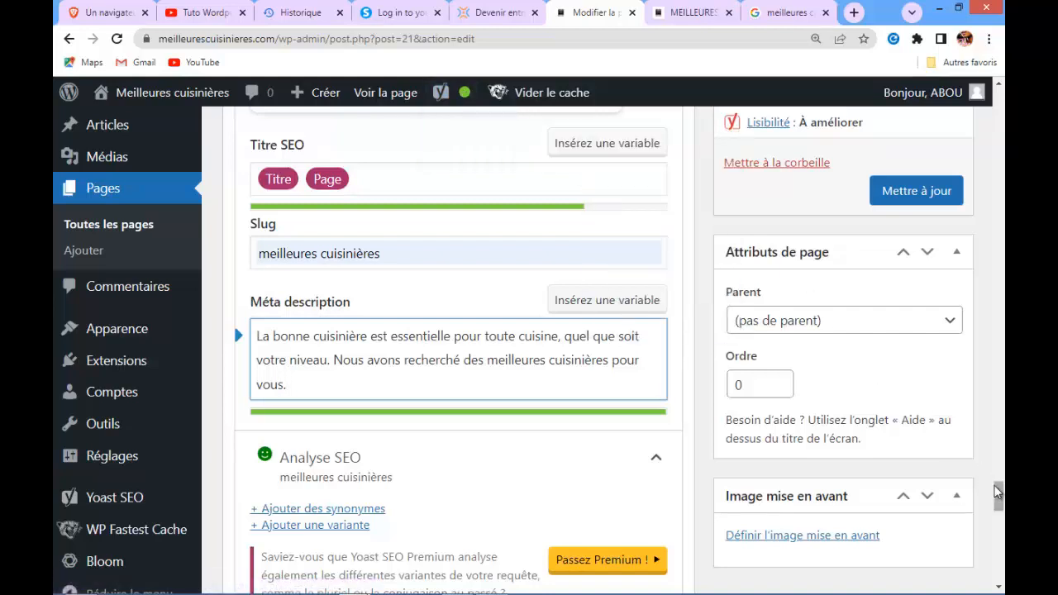
{"action": "left_click_drag", "start_coordinate": [995, 491], "coordinate": [1001, 519]}
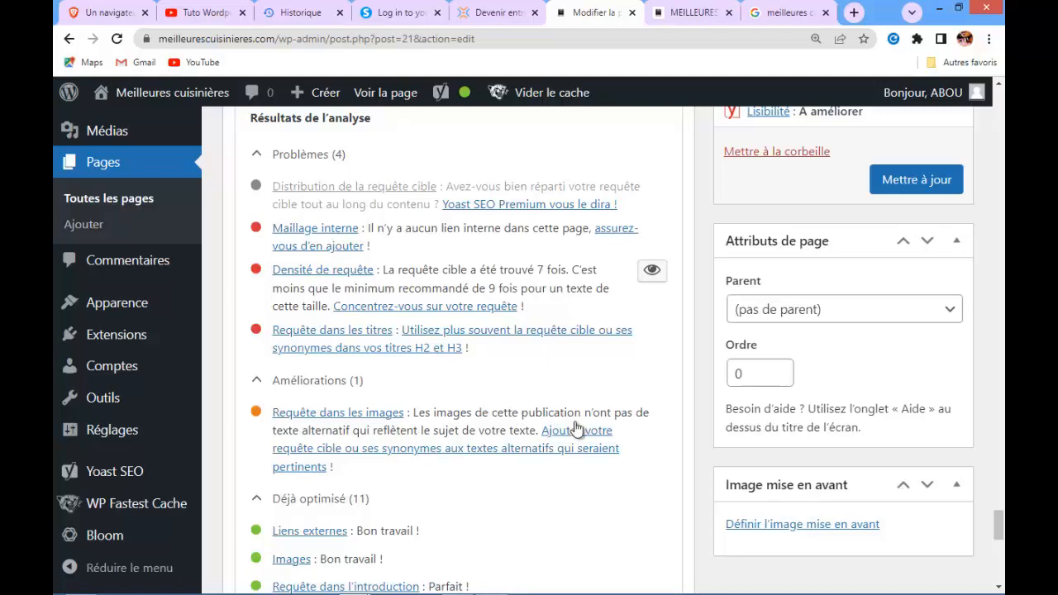
{"action": "left_click_drag", "start_coordinate": [998, 533], "coordinate": [1000, 471]}
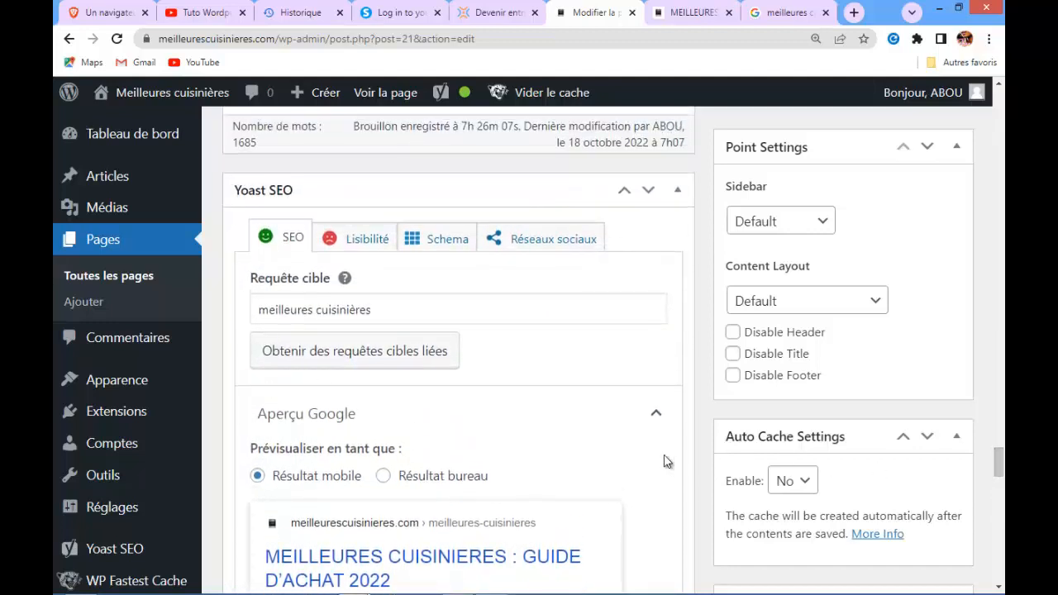
Copy the focus keyphrase and paste it as the alternative text of the Bosch cooker image, then update it
{"action": "left_click", "coordinate": [378, 311]}
{"action": "left_click_drag", "start_coordinate": [372, 310], "coordinate": [258, 307]}
{"action": "key", "text": "ctrl+c"}
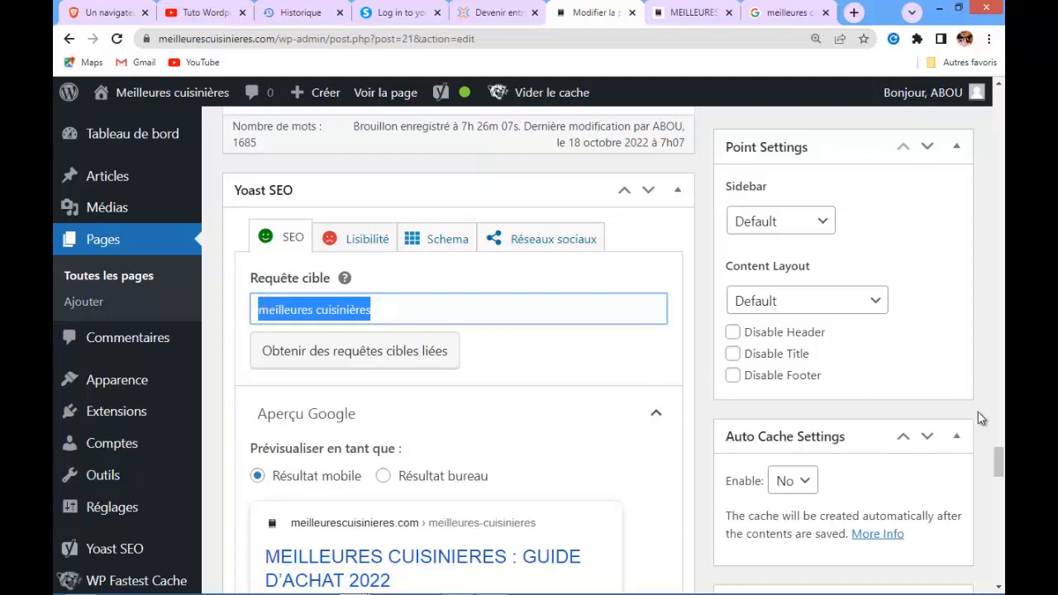
{"action": "left_click_drag", "start_coordinate": [995, 448], "coordinate": [994, 242]}
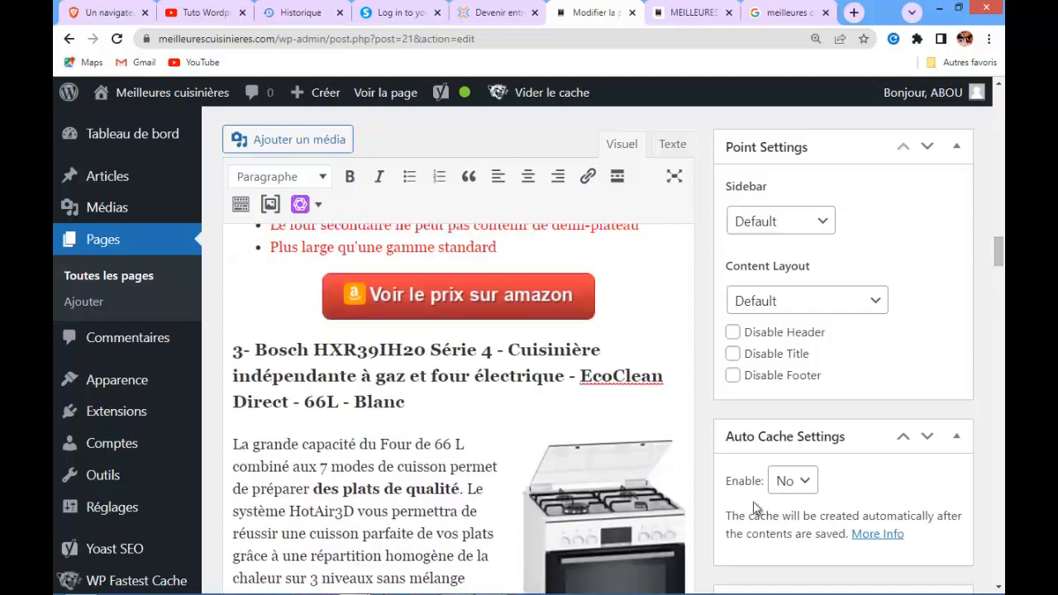
{"action": "left_click", "coordinate": [605, 506]}
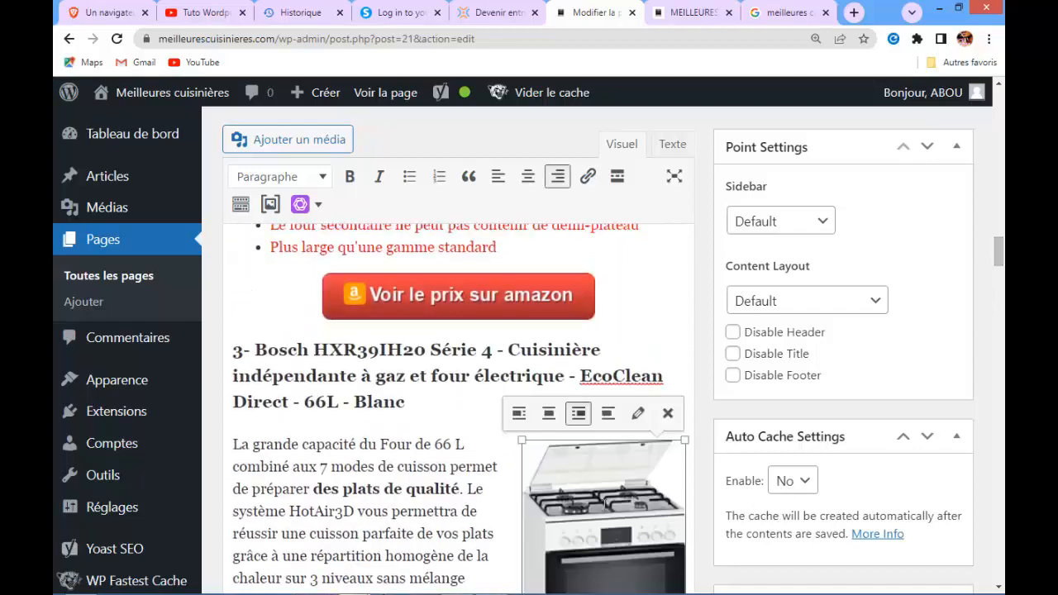
{"action": "left_click", "coordinate": [637, 413]}
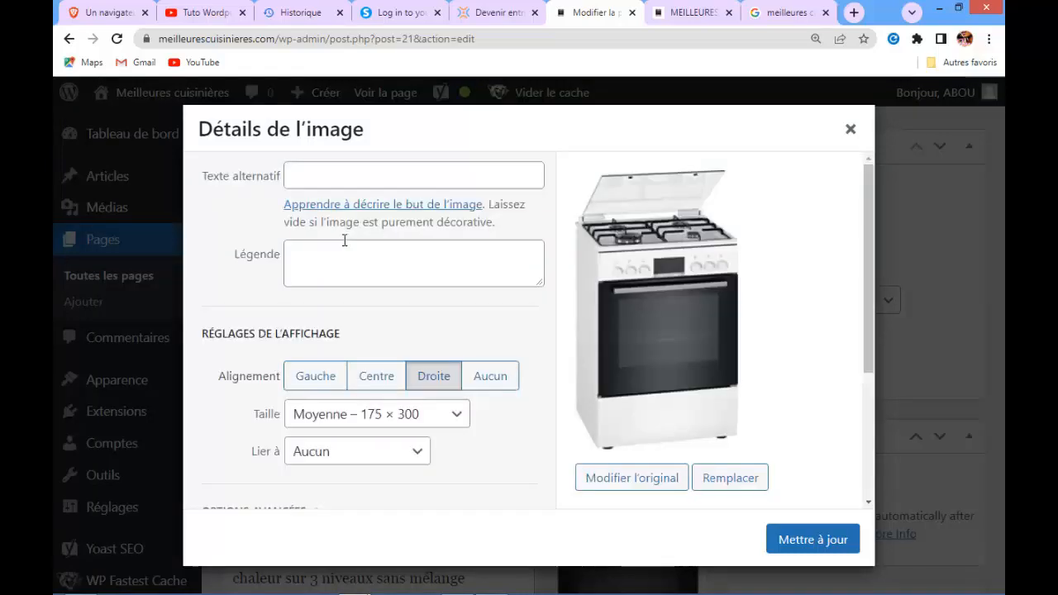
{"action": "left_click", "coordinate": [324, 178]}
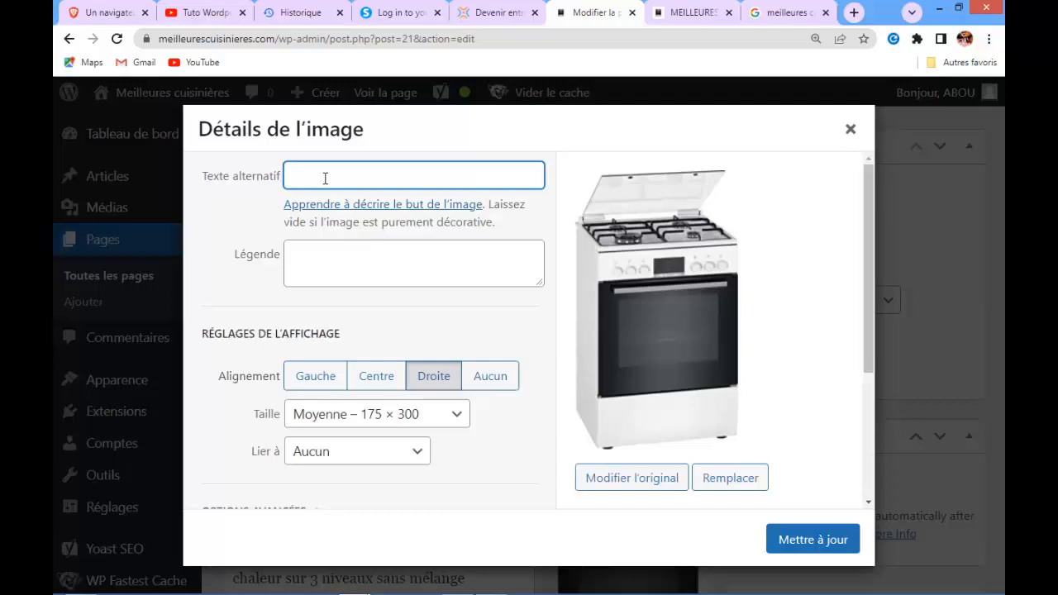
{"action": "key", "text": "ctrl+v"}
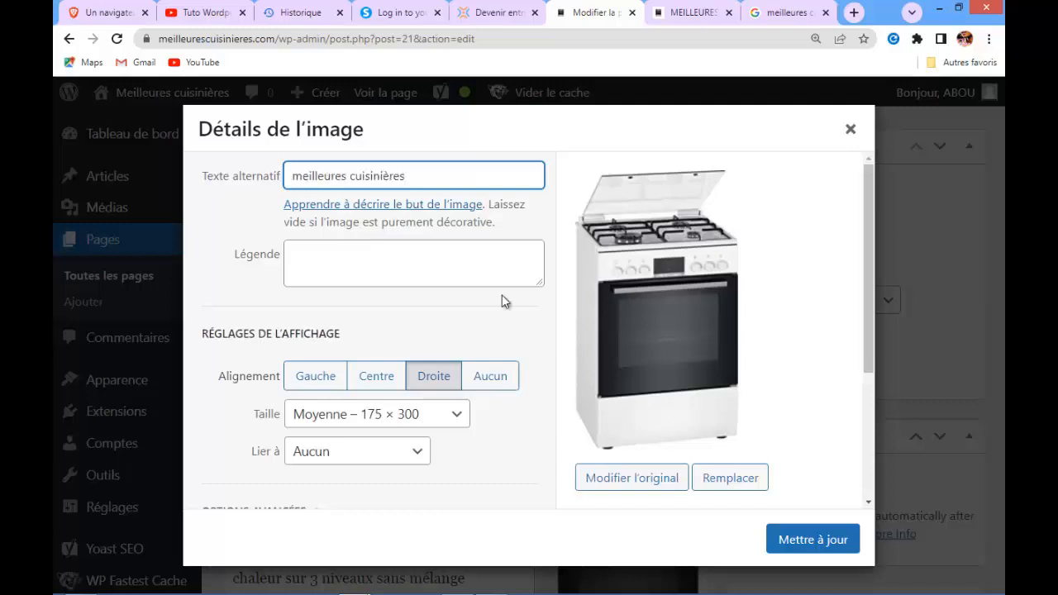
{"action": "left_click", "coordinate": [801, 536]}
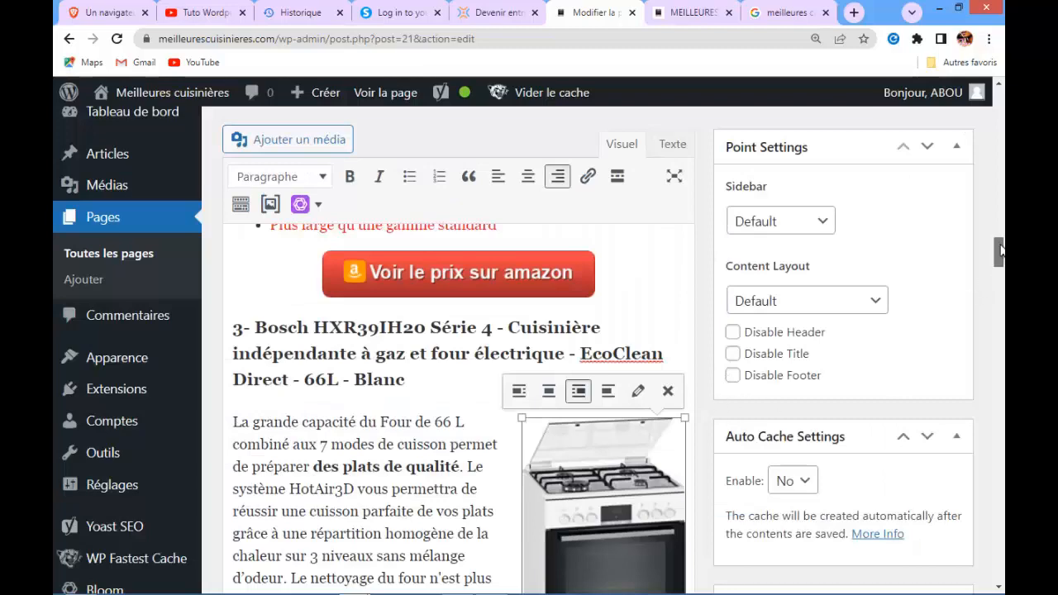
Paste the focus keyphrase 'meilleures cuisinières' as the alternative text of the Faure induction cooker image and update it
{"action": "left_click_drag", "start_coordinate": [1000, 252], "coordinate": [1000, 213]}
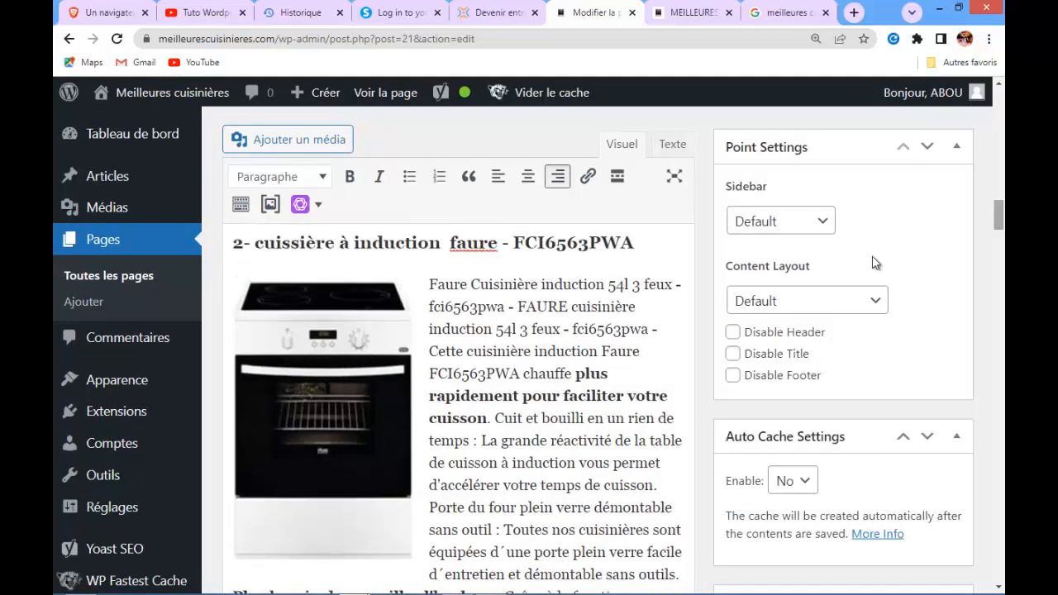
{"action": "left_click", "coordinate": [324, 414]}
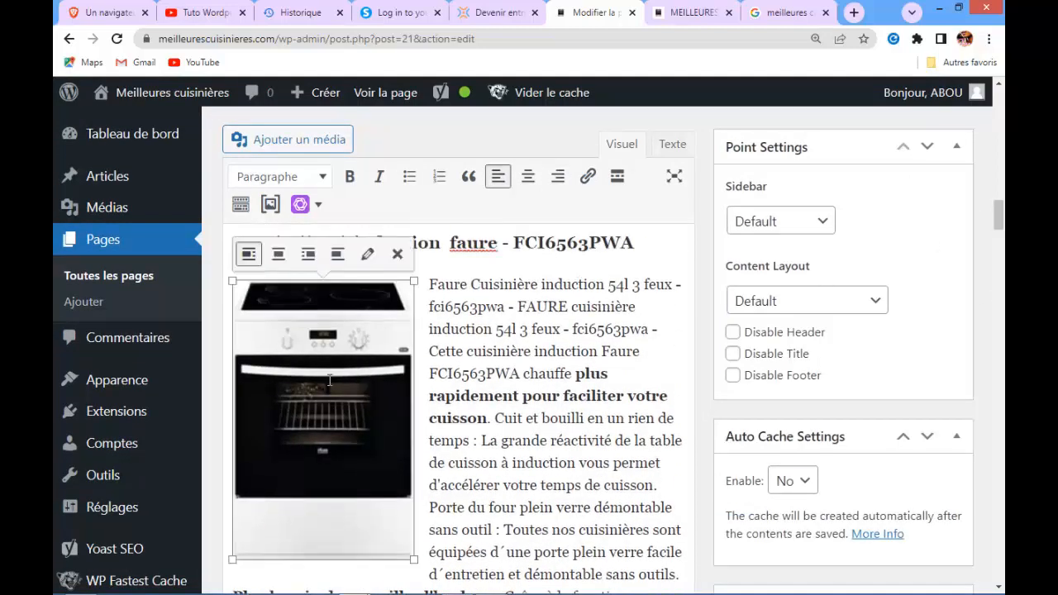
{"action": "left_click", "coordinate": [367, 248]}
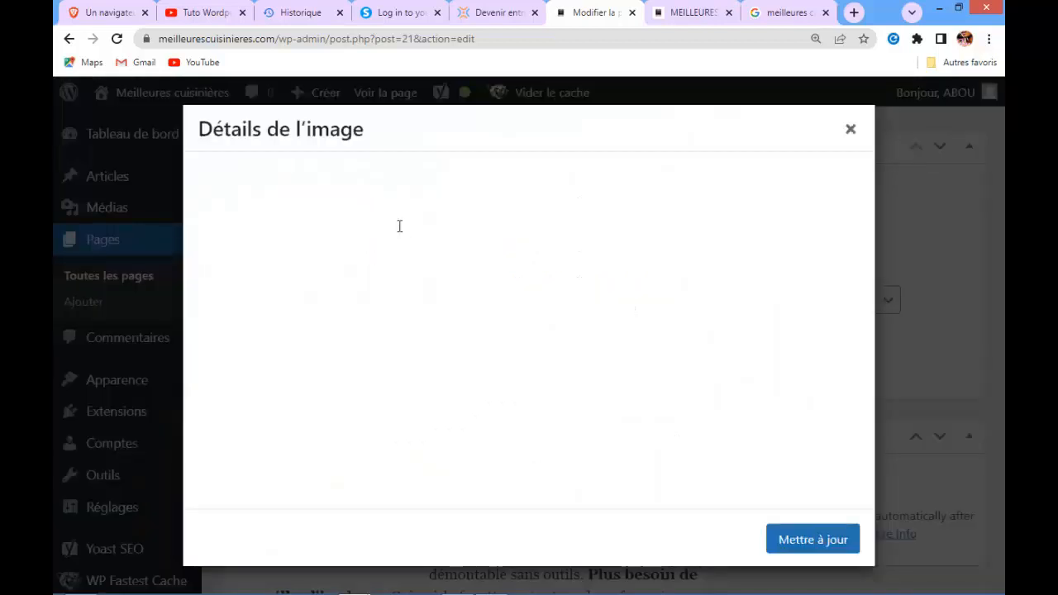
{"action": "left_click", "coordinate": [314, 172]}
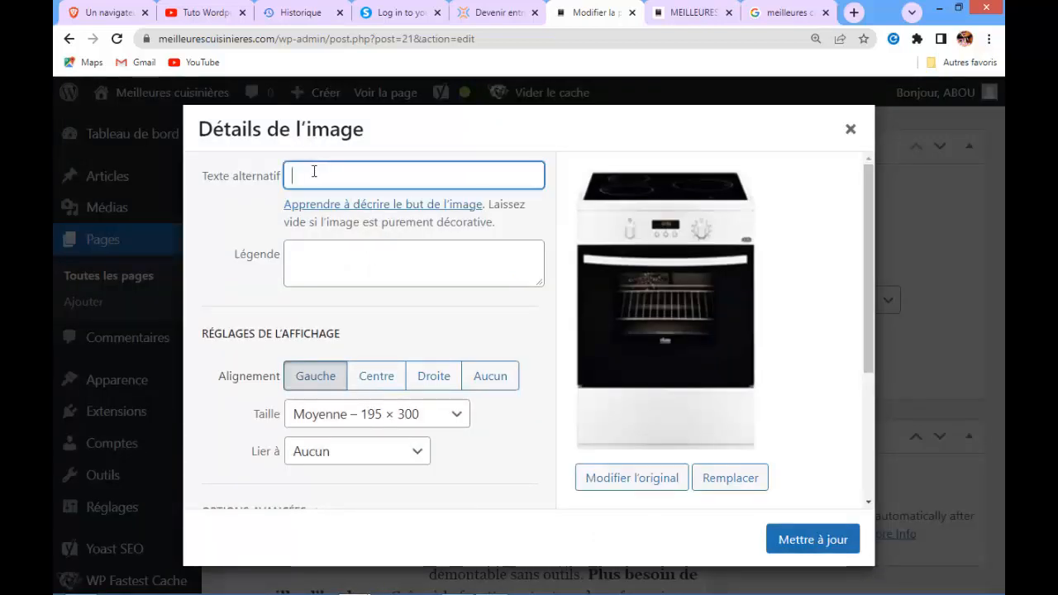
{"action": "key", "text": "ctrl+v"}
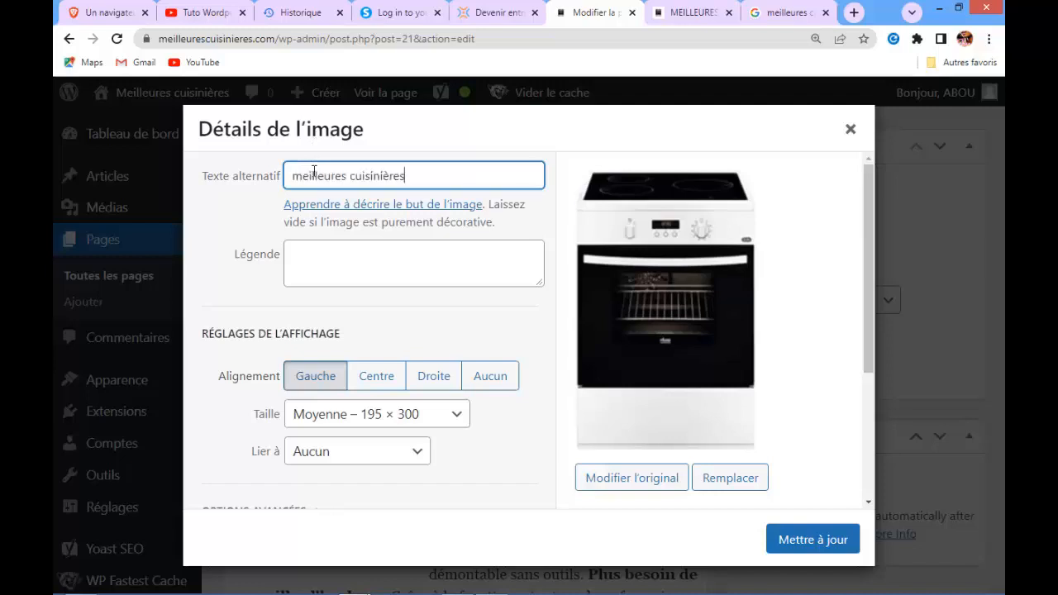
{"action": "left_click", "coordinate": [792, 536]}
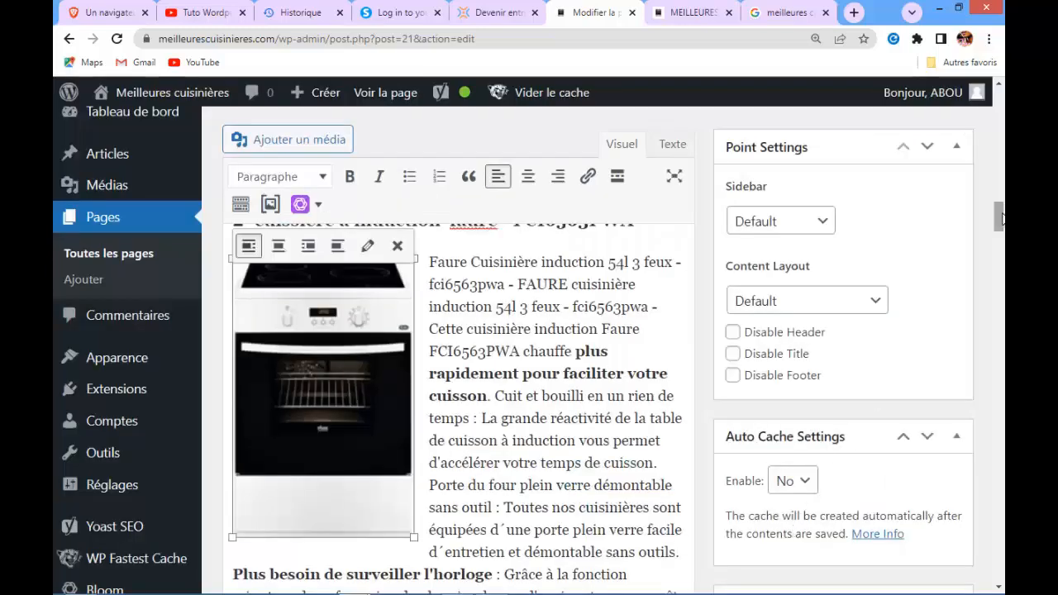
Paste 'meilleures cuisinières' as the alternative text of the GE gas hob image and update it
{"action": "left_click_drag", "start_coordinate": [1000, 218], "coordinate": [963, 170]}
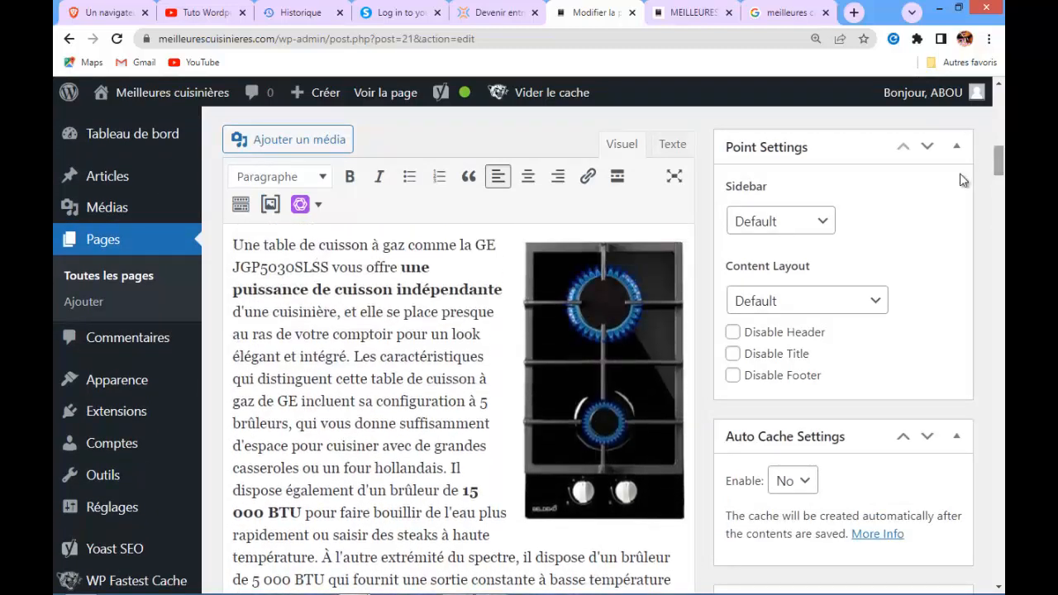
{"action": "left_click", "coordinate": [626, 320]}
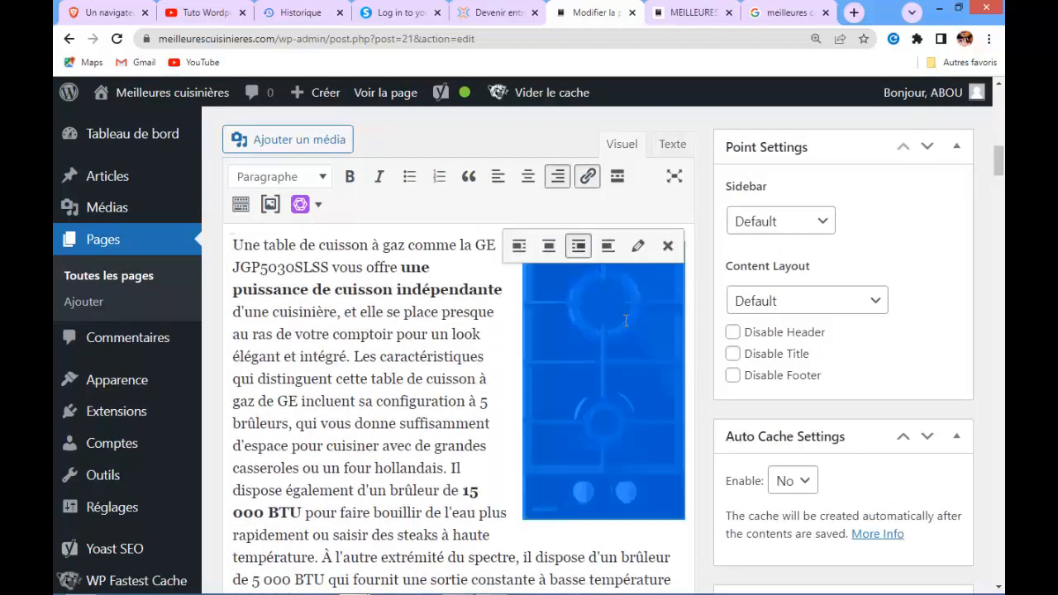
{"action": "left_click", "coordinate": [638, 249]}
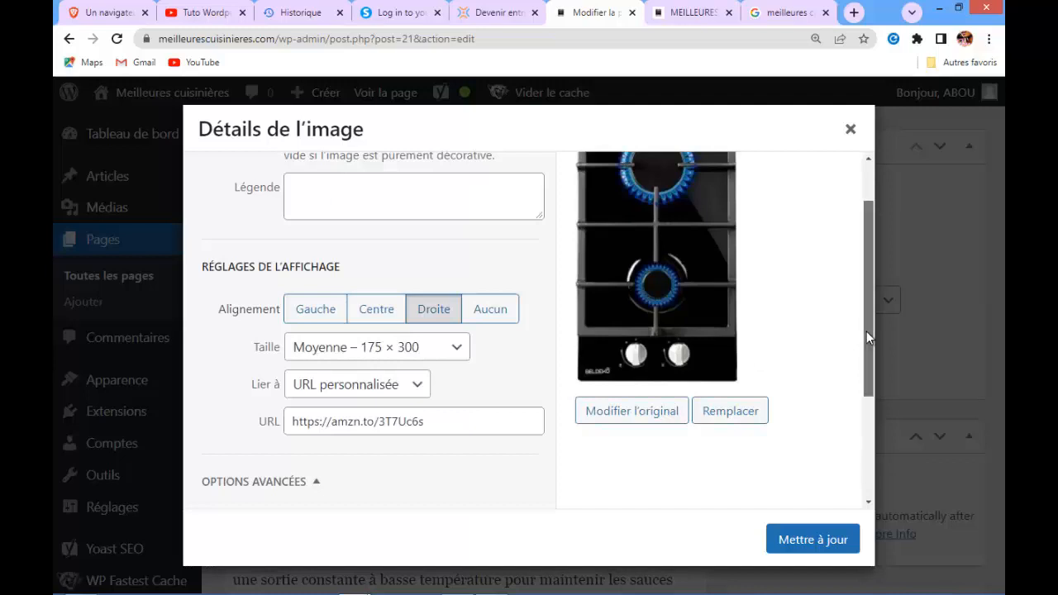
{"action": "left_click_drag", "start_coordinate": [866, 331], "coordinate": [866, 280]}
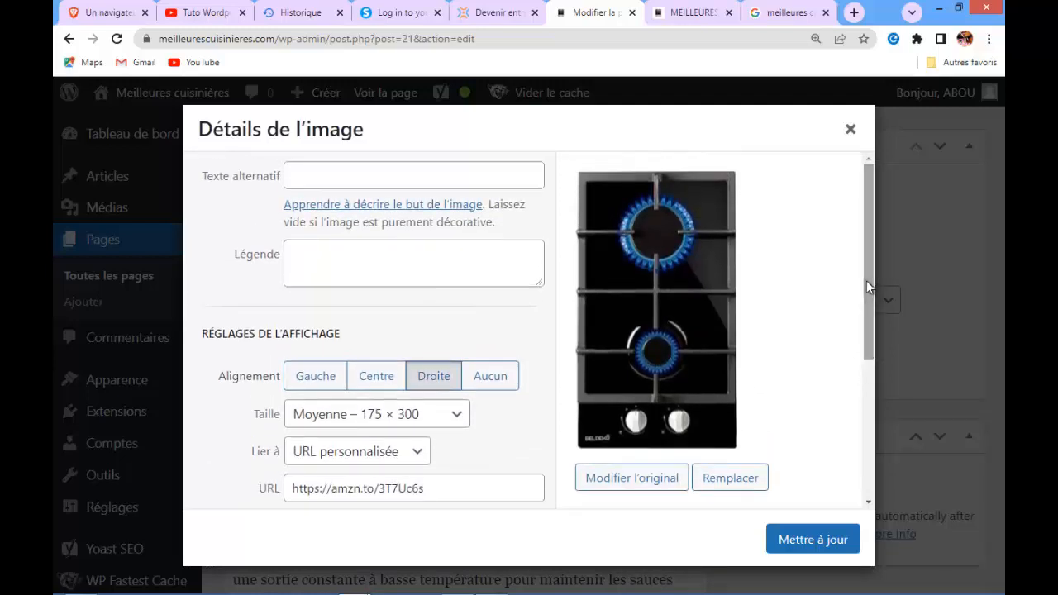
{"action": "left_click", "coordinate": [404, 179]}
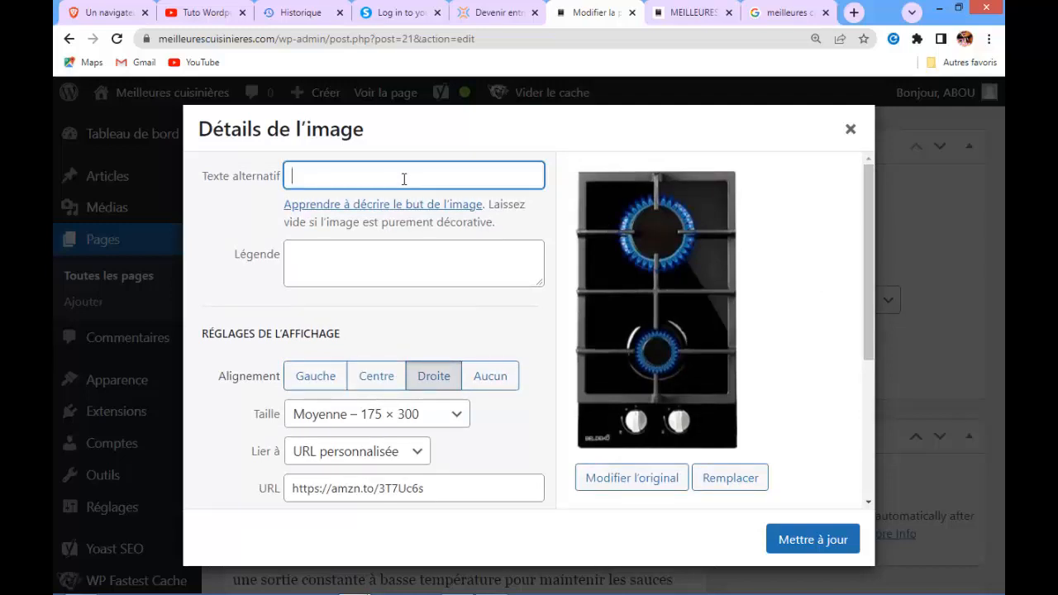
{"action": "key", "text": "ctrl+v"}
{"action": "left_click", "coordinate": [799, 539]}
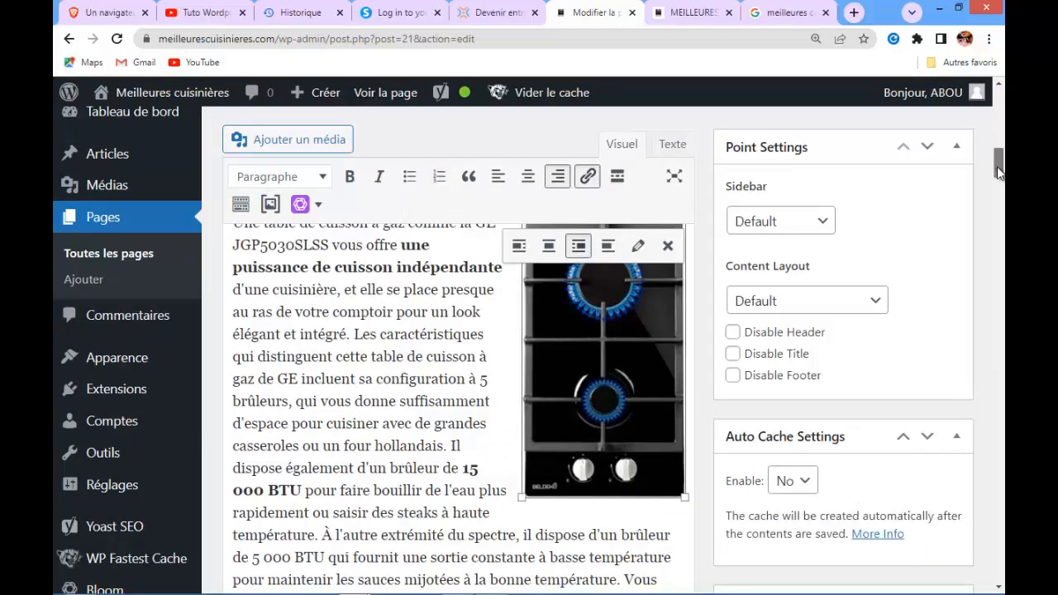
Paste 'meilleures cuisinières' as the alternative text of the centred cooker image and update it
{"action": "left_click_drag", "start_coordinate": [998, 168], "coordinate": [997, 128]}
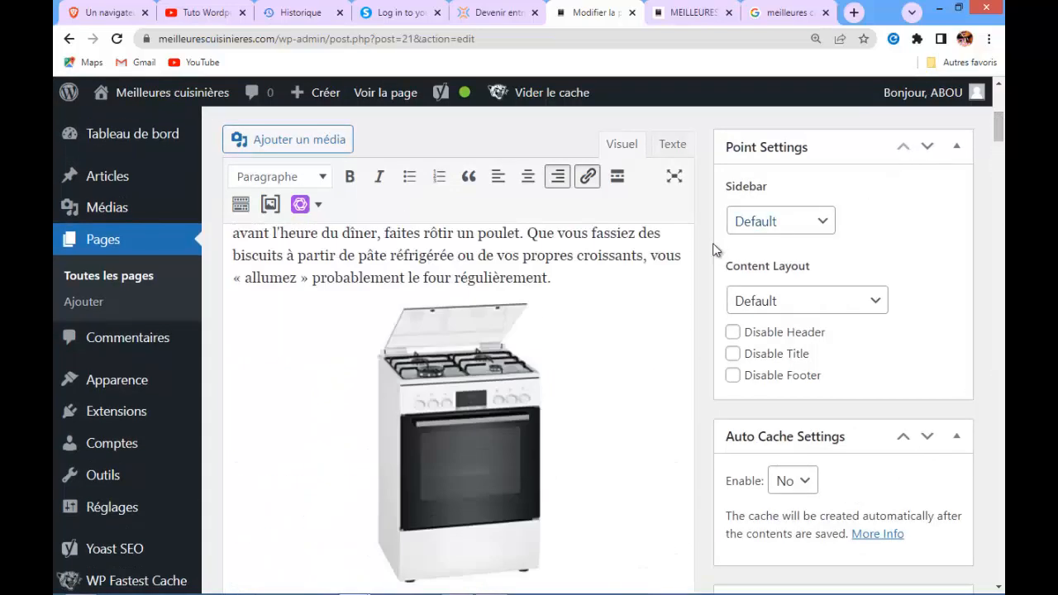
{"action": "left_click", "coordinate": [473, 407]}
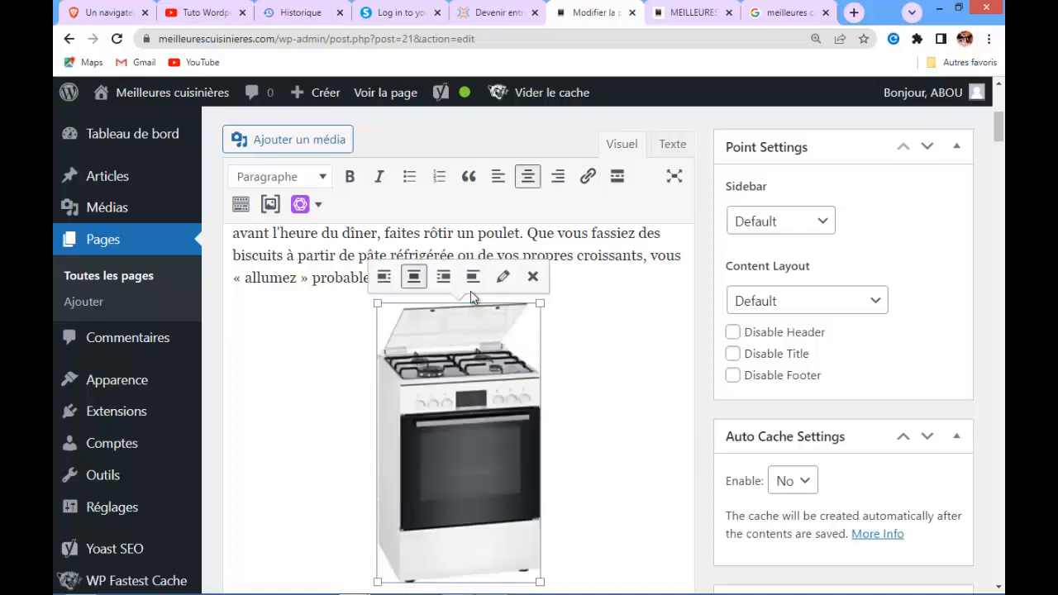
{"action": "left_click", "coordinate": [502, 281]}
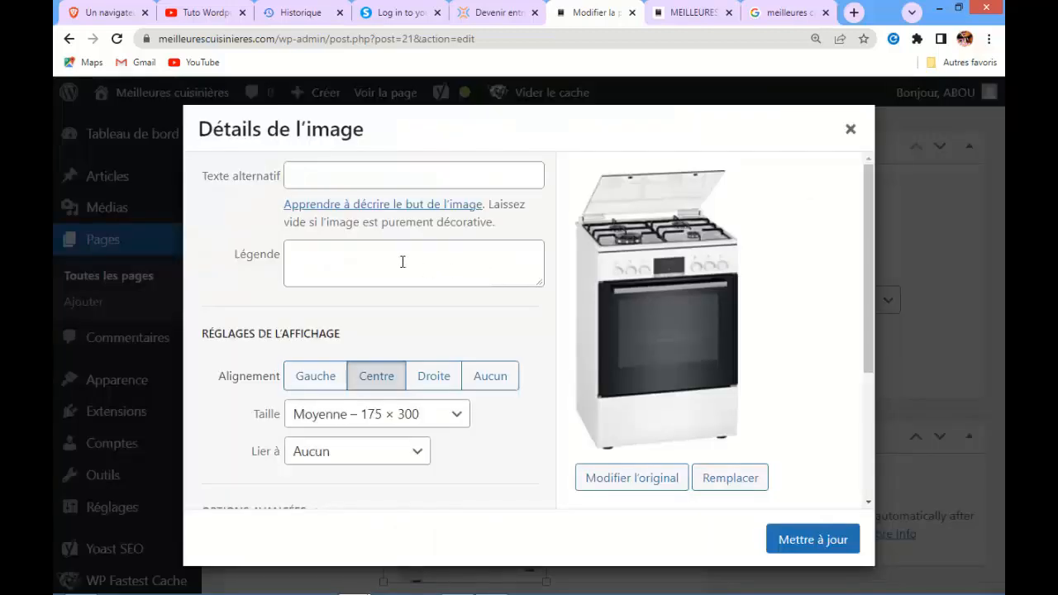
{"action": "left_click", "coordinate": [366, 177]}
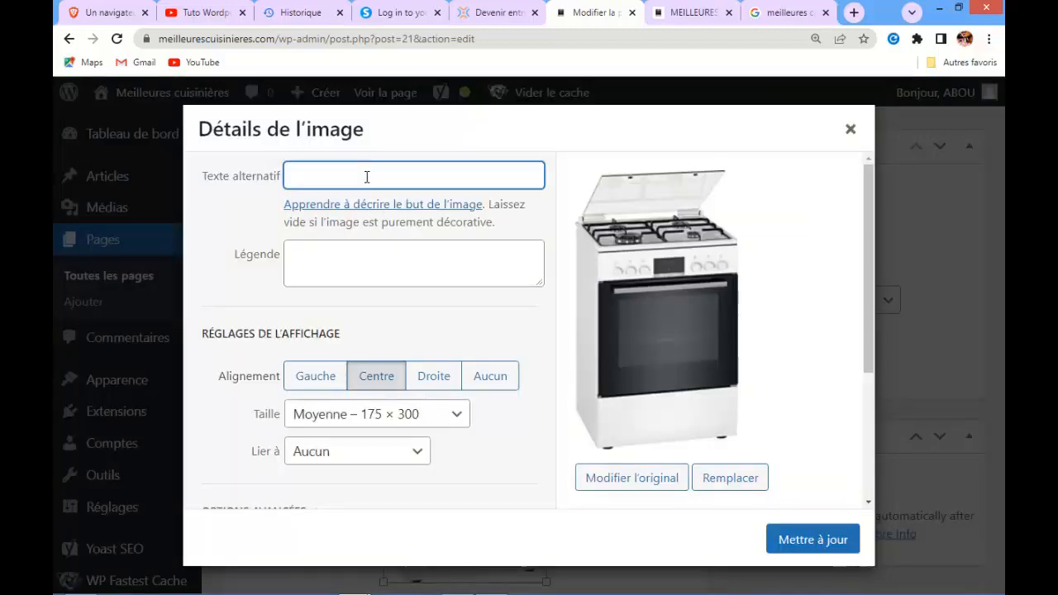
{"action": "type", "text": "meilleures cuisinières"}
{"action": "left_click", "coordinate": [803, 540]}
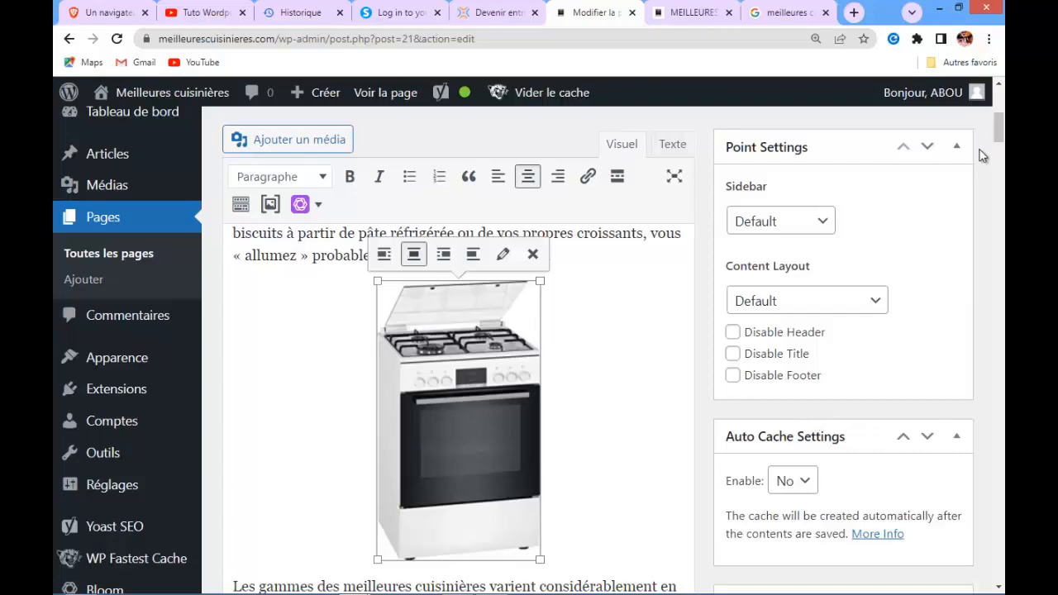
Change the end of the H2 heading to read 'choisir les meilleures cuisinières ?' after checking the Yoast analysis
{"action": "left_click_drag", "start_coordinate": [997, 129], "coordinate": [1000, 553]}
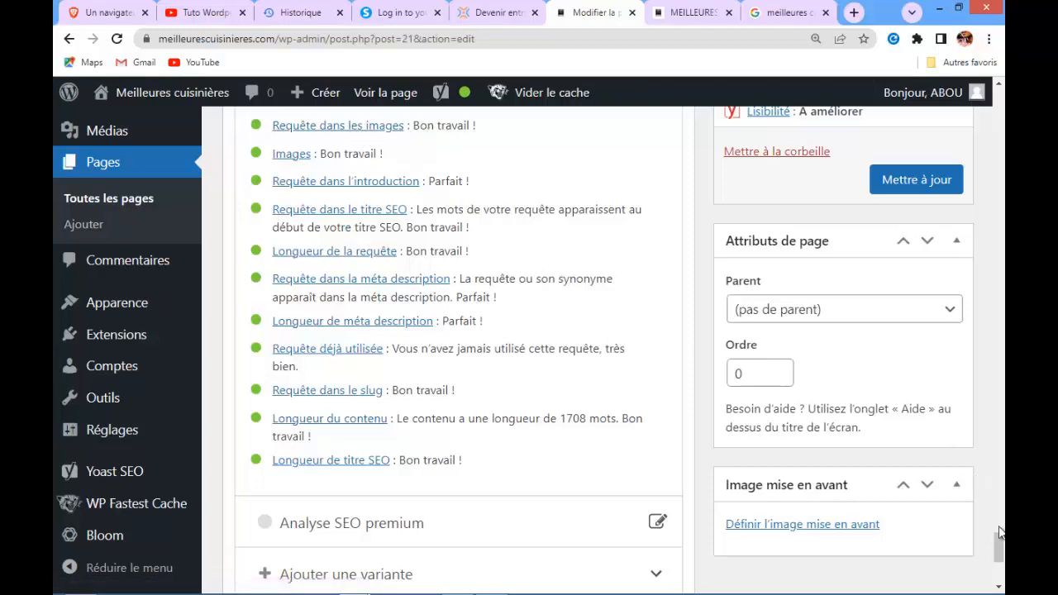
{"action": "left_click_drag", "start_coordinate": [996, 533], "coordinate": [998, 511]}
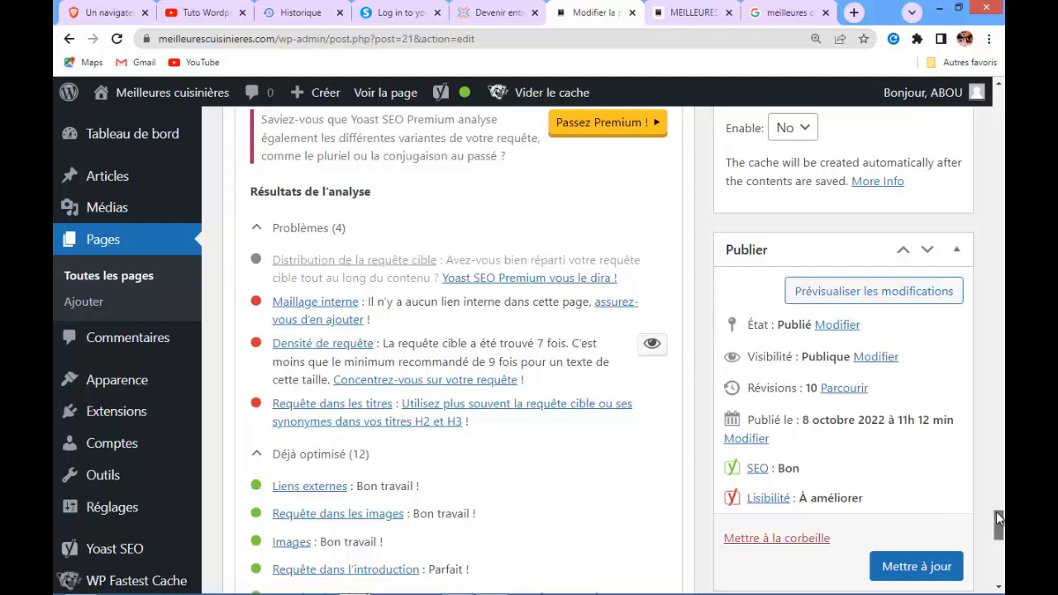
{"action": "left_click_drag", "start_coordinate": [996, 512], "coordinate": [999, 425]}
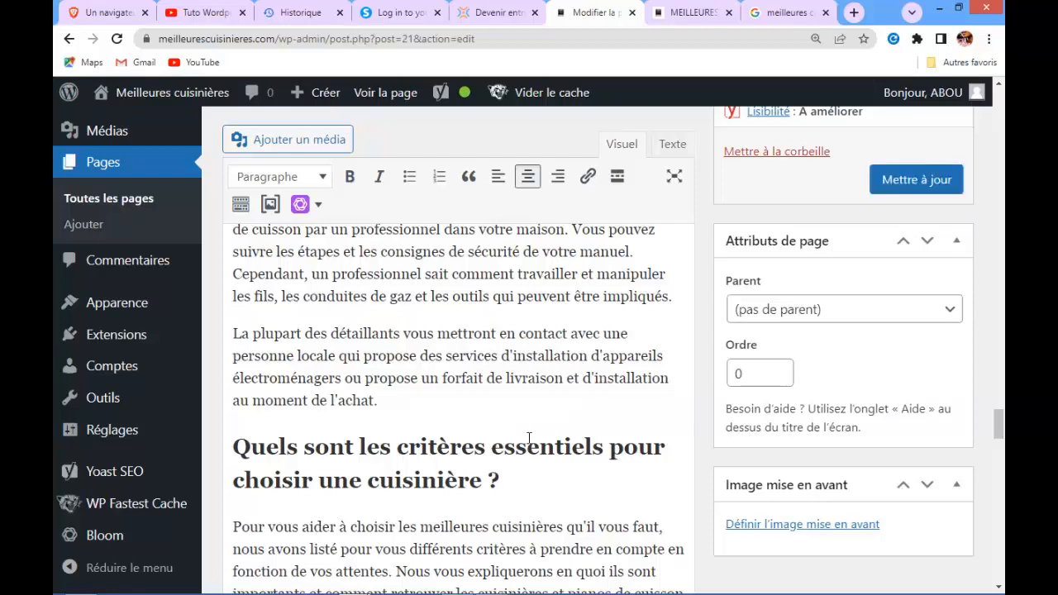
{"action": "left_click", "coordinate": [363, 480]}
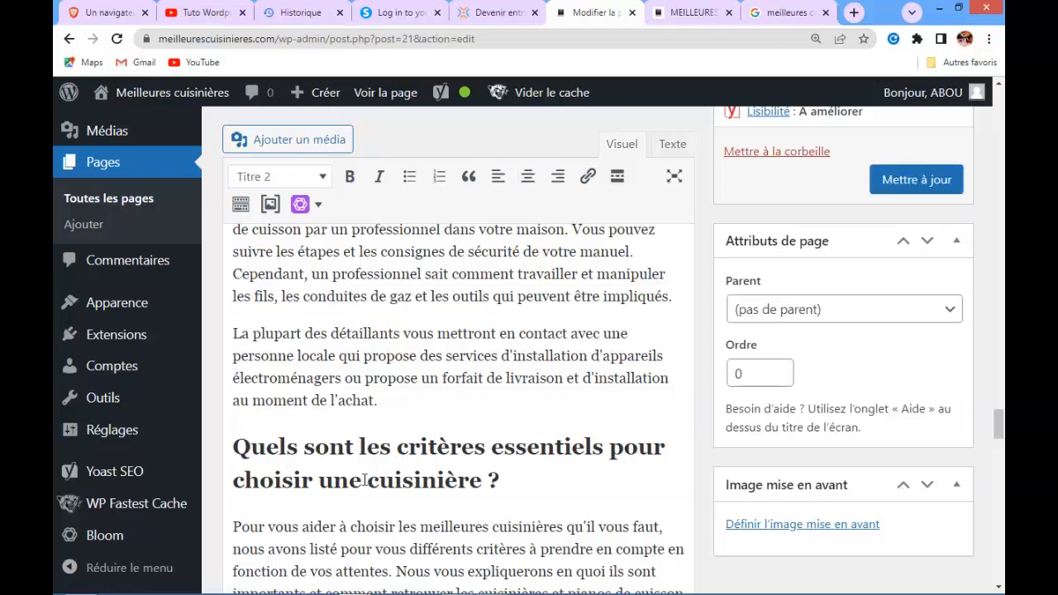
{"action": "key", "text": "BackSpace"}
{"action": "key", "text": "BackSpace"}
{"action": "key", "text": "BackSpace"}
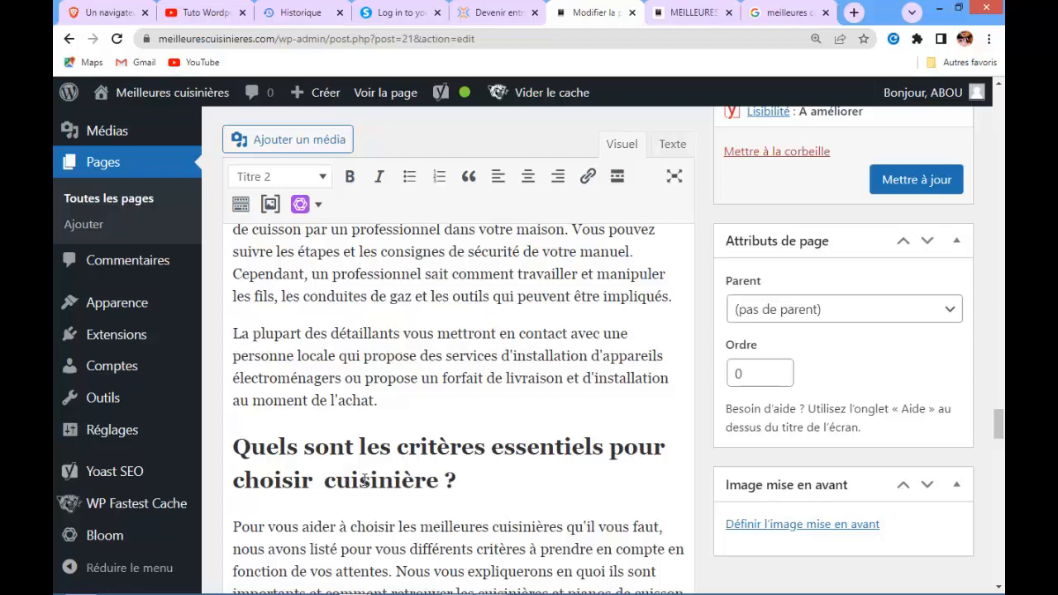
{"action": "type", "text": "les"}
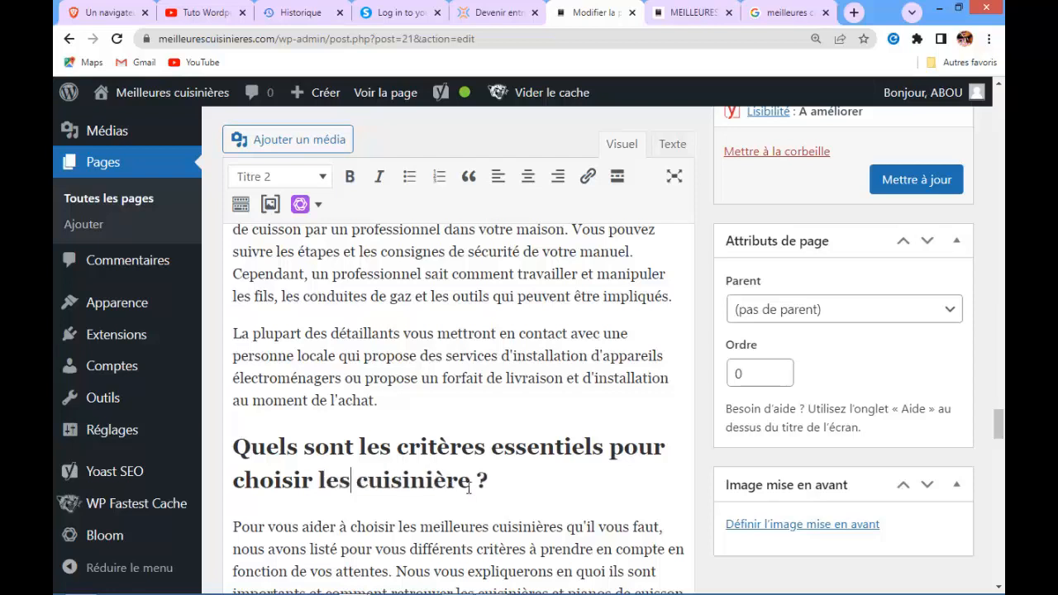
{"action": "key", "text": "BackSpace"}
{"action": "key", "text": "BackSpace"}
{"action": "key", "text": "BackSpace"}
{"action": "key", "text": "BackSpace"}
{"action": "key", "text": "BackSpace"}
{"action": "key", "text": "BackSpace"}
{"action": "key", "text": "BackSpace"}
{"action": "key", "text": "BackSpace"}
{"action": "key", "text": "BackSpace"}
{"action": "key", "text": "BackSpace"}
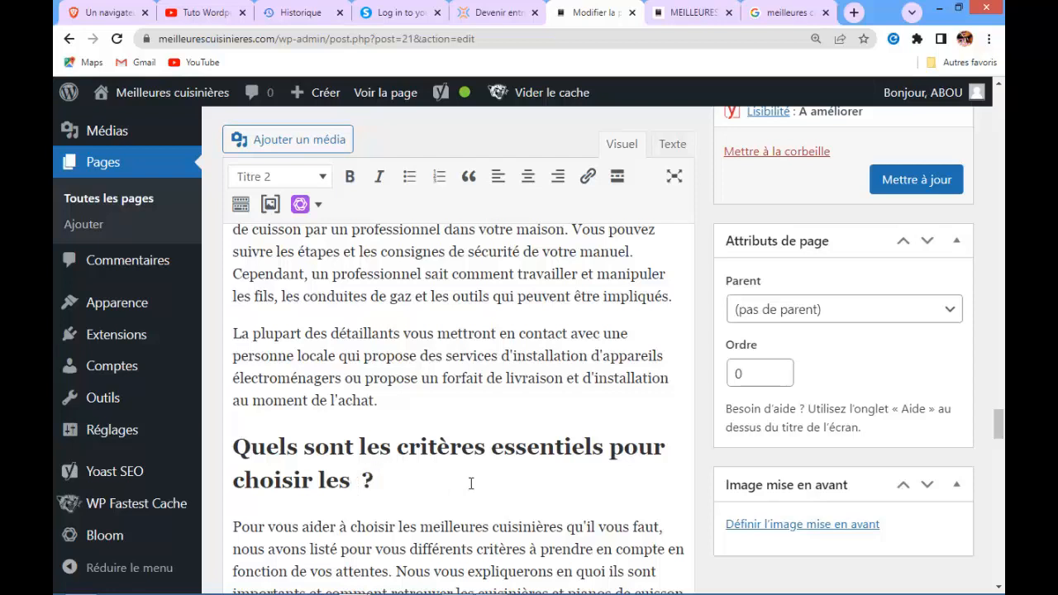
{"action": "type", "text": "meilleures cuisinières"}
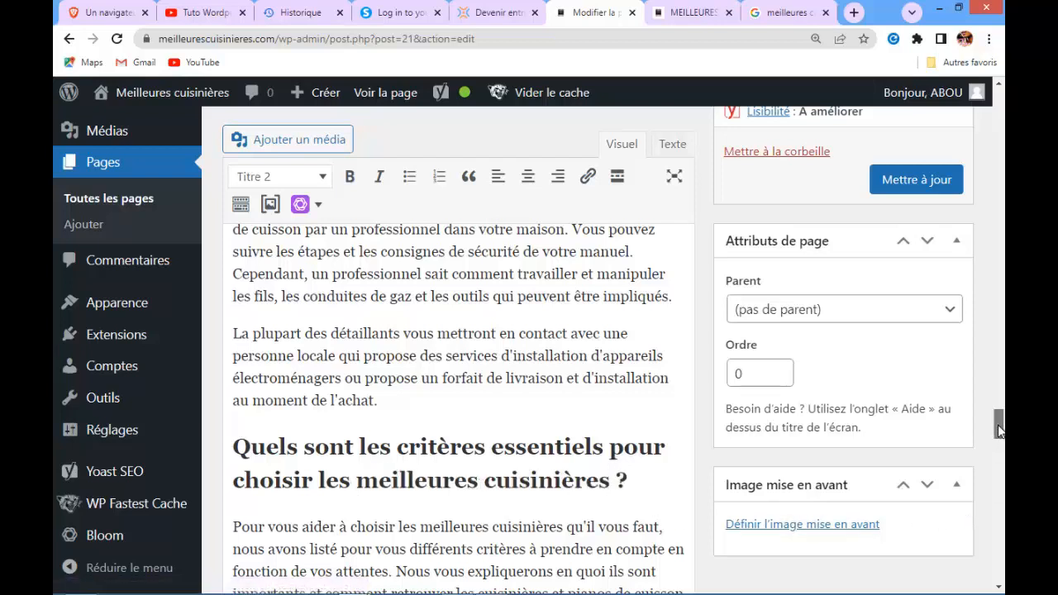
Append '(meilleures cuisinières)' to the FAQ question 'Comment nettoyer une cuisinière ?'
{"action": "left_click_drag", "start_coordinate": [998, 425], "coordinate": [999, 373]}
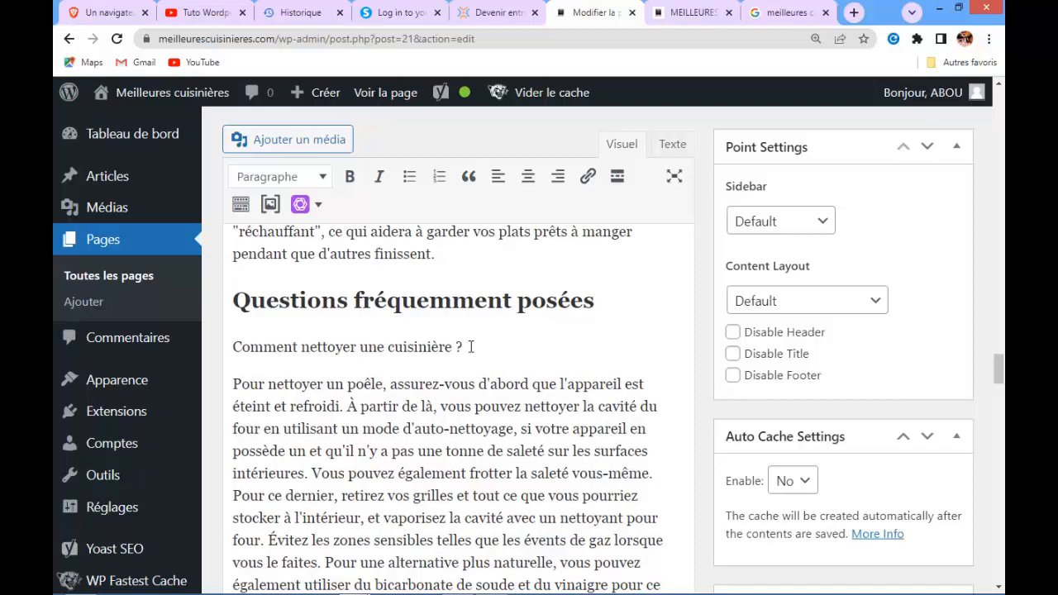
{"action": "type", "text": "("}
{"action": "type", "text": "meilleures cuisinières"}
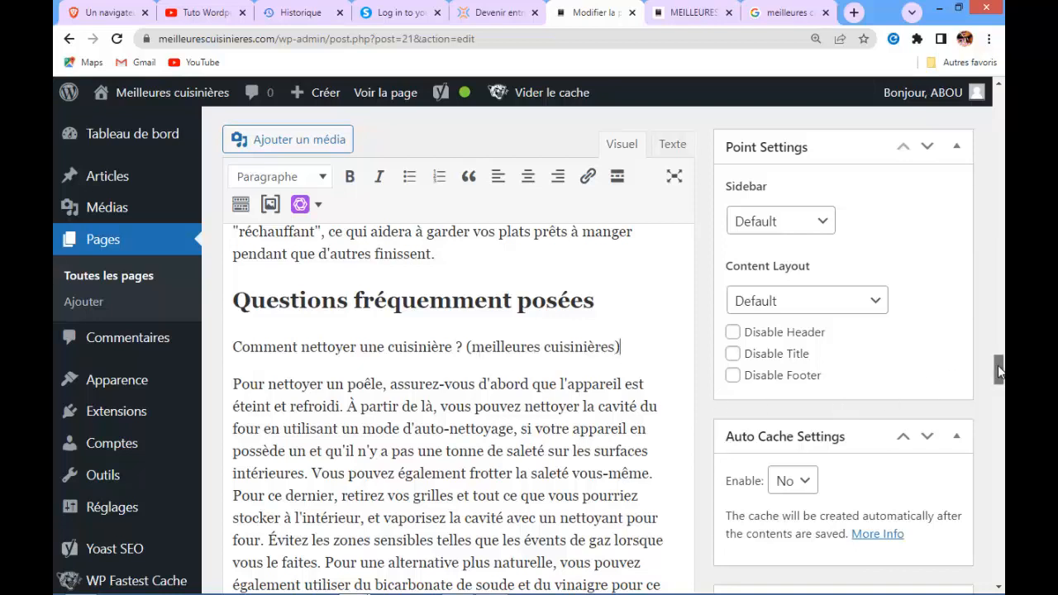
Add the sentence 'C'est l'un des meilleures cuisinières' after 'Blanc.' in the Bosch cooker description
{"action": "left_click_drag", "start_coordinate": [997, 362], "coordinate": [999, 285]}
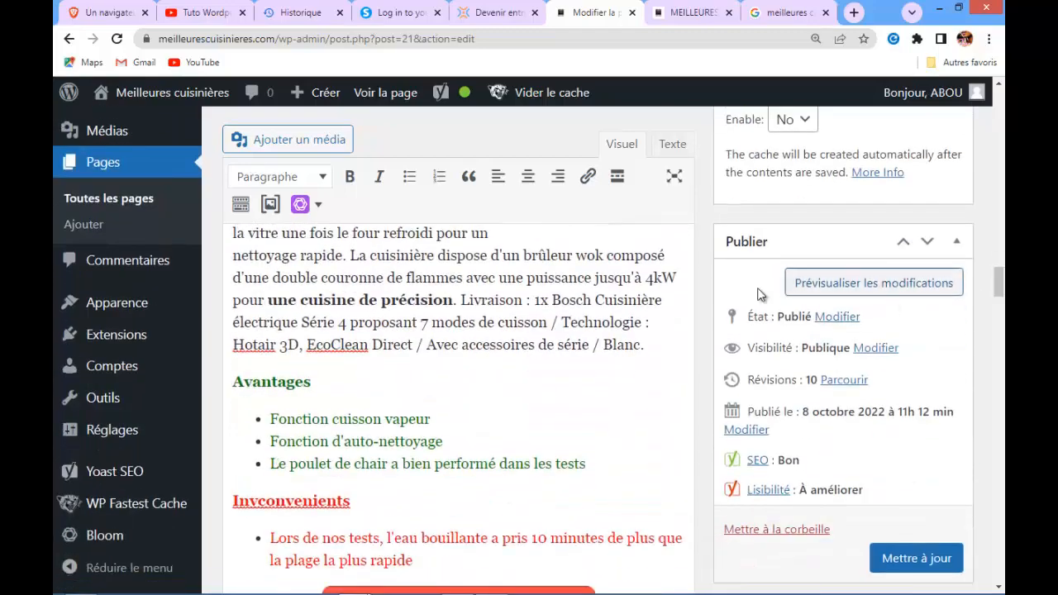
{"action": "left_click", "coordinate": [645, 347]}
{"action": "type", "text": "C'"}
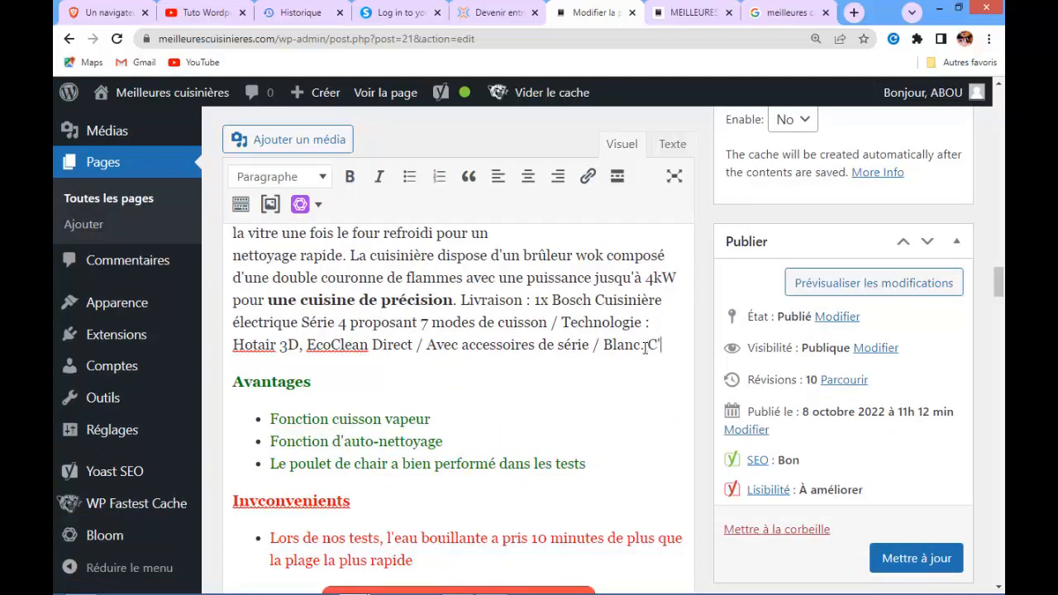
{"action": "type", "text": "es"}
{"action": "type", "text": "t un"}
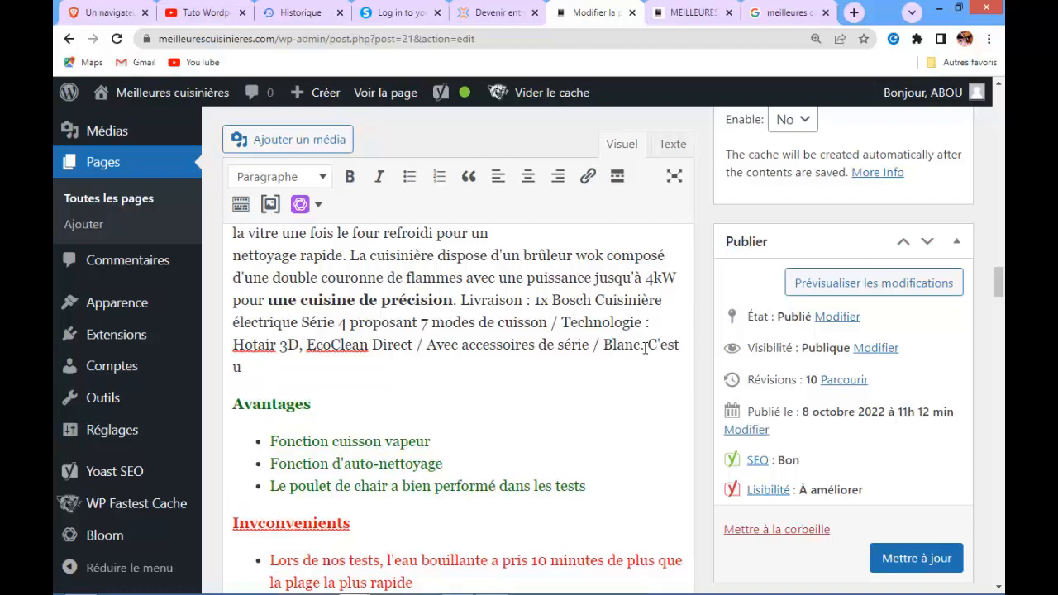
{"action": "key", "text": "BackSpace"}
{"action": "type", "text": "l'un des"}
{"action": "type", "text": "meilleures cuisinières"}
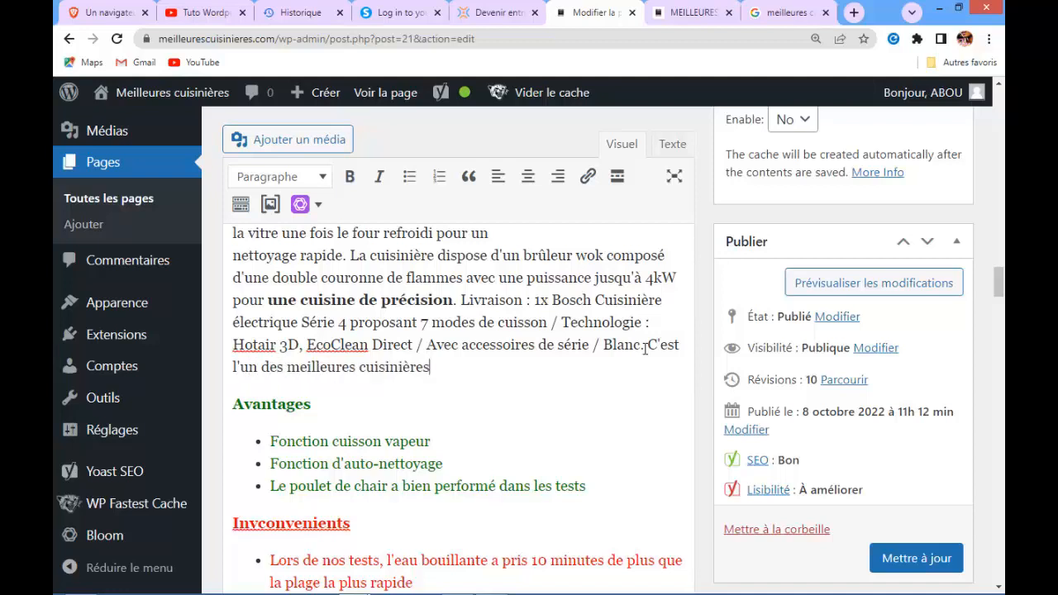
Copy that sentence and paste it at the end of the Faure cooker description paragraph
{"action": "left_click", "coordinate": [646, 346]}
{"action": "left_click_drag", "start_coordinate": [651, 346], "coordinate": [674, 370]}
{"action": "key", "text": "ctrl+c"}
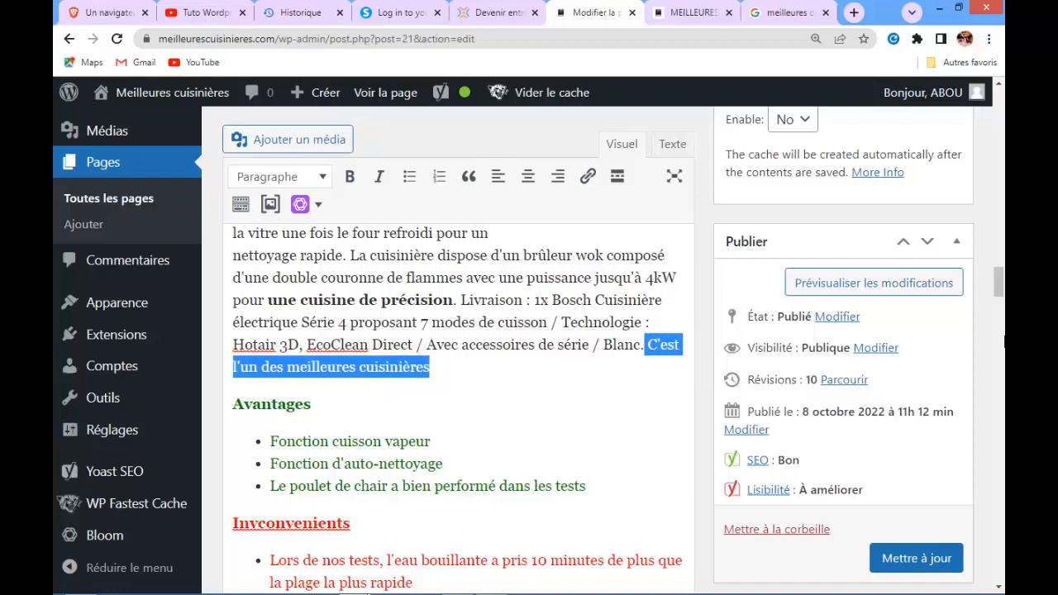
{"action": "left_click_drag", "start_coordinate": [998, 294], "coordinate": [996, 249]}
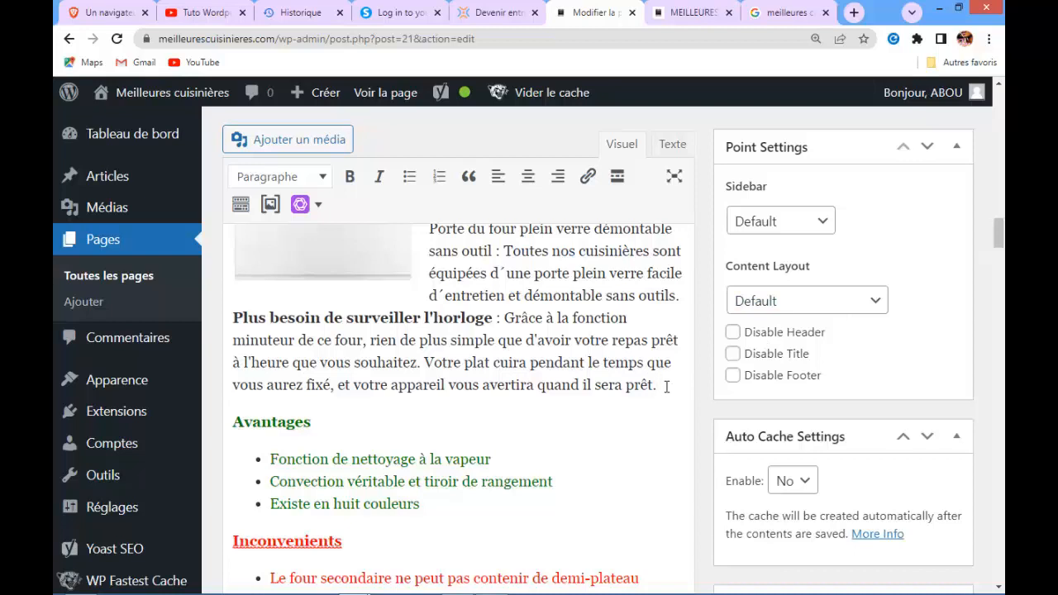
{"action": "key", "text": "ctrl+v"}
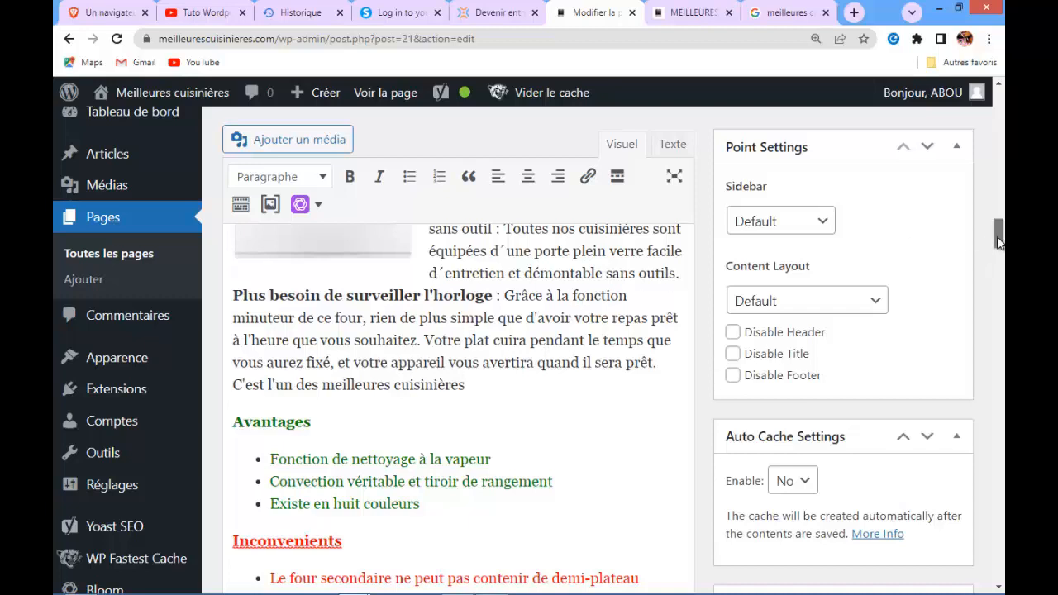
{"action": "left_click_drag", "start_coordinate": [997, 236], "coordinate": [996, 190]}
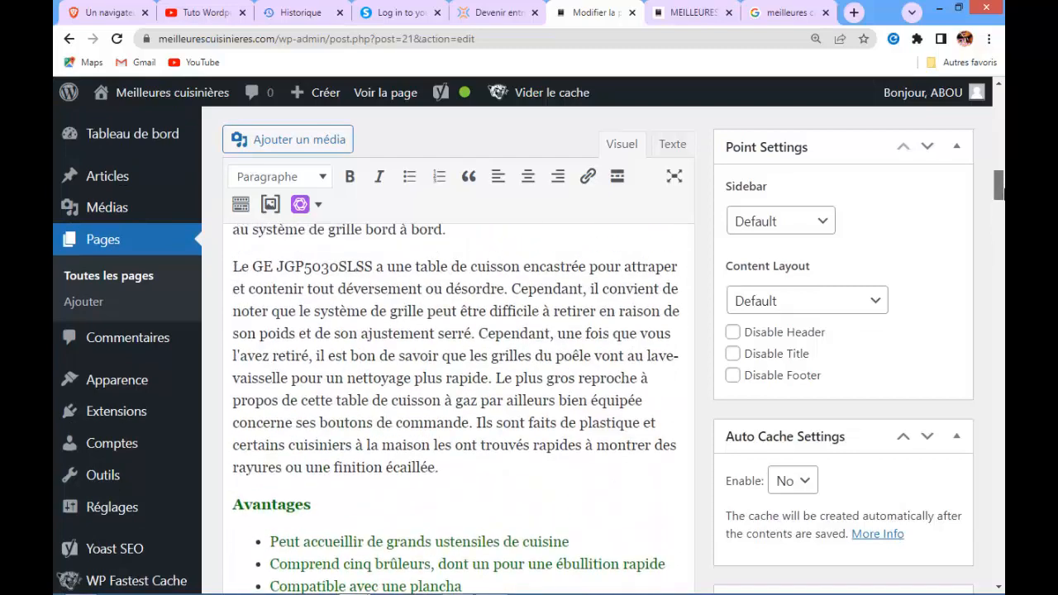
Append the sentence 'C'est l'un des meilleures cuisinières' to the end of the GE JGP5030SLSS description paragraph
{"action": "left_click", "coordinate": [457, 478]}
{"action": "type", "text": "C'est l'un des meilleures cuisinières"}
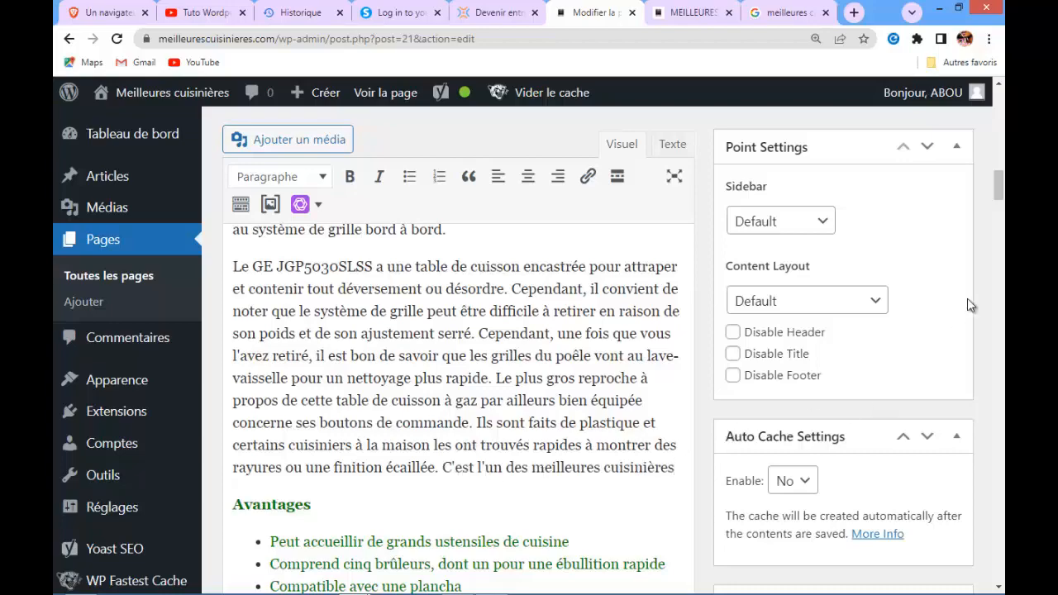
Review the Yoast SEO analysis problems and optimised results for the page
{"action": "left_click_drag", "start_coordinate": [999, 202], "coordinate": [1003, 524]}
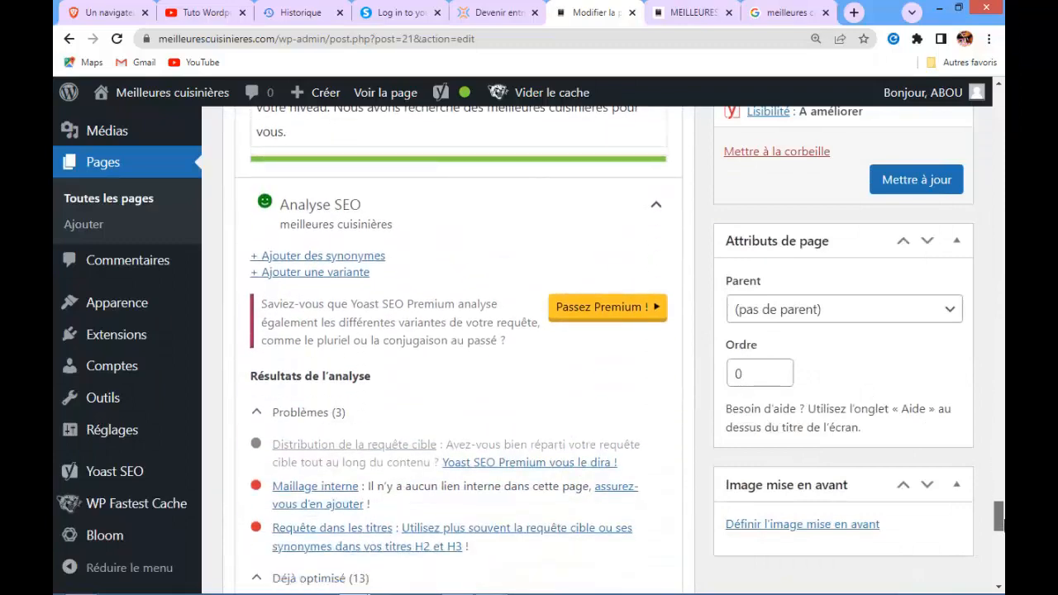
{"action": "scroll", "coordinate": [770, 497], "scroll_direction": "up", "scroll_amount": 5}
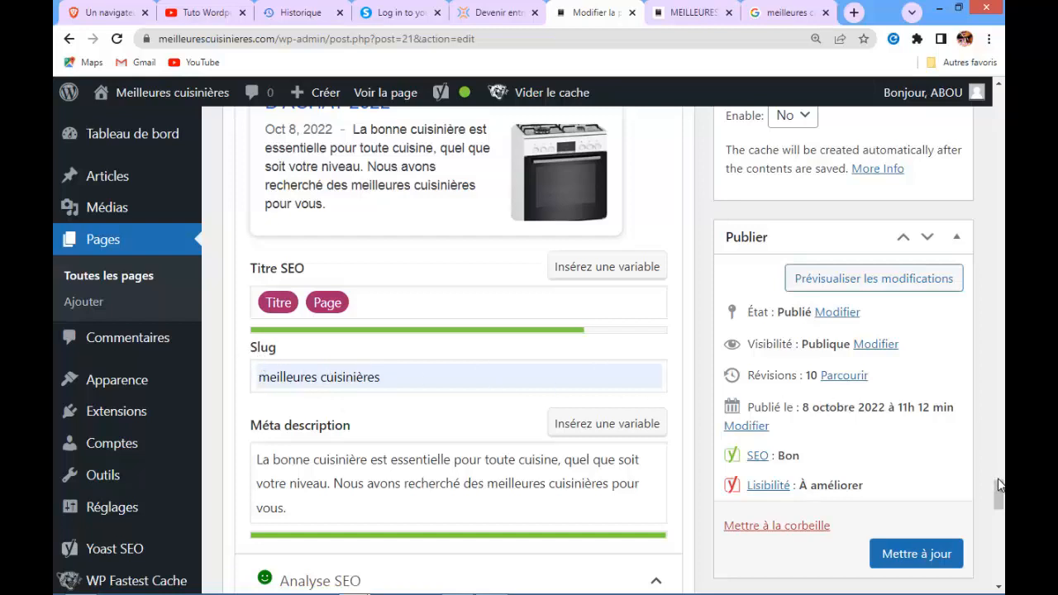
{"action": "scroll", "coordinate": [997, 487], "scroll_direction": "down", "scroll_amount": 5}
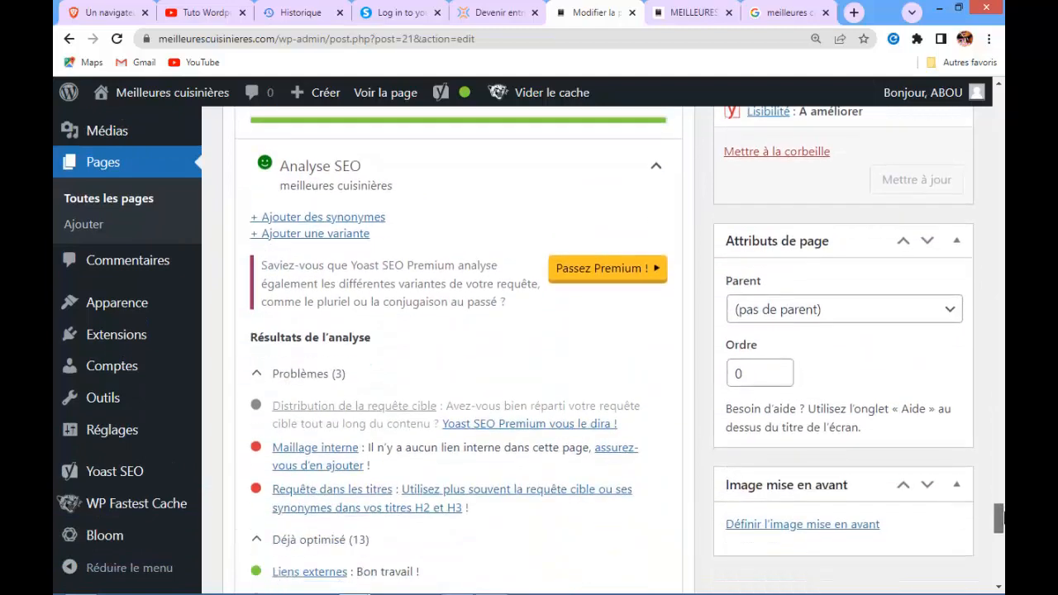
{"action": "scroll", "coordinate": [998, 529], "scroll_direction": "down", "scroll_amount": 3}
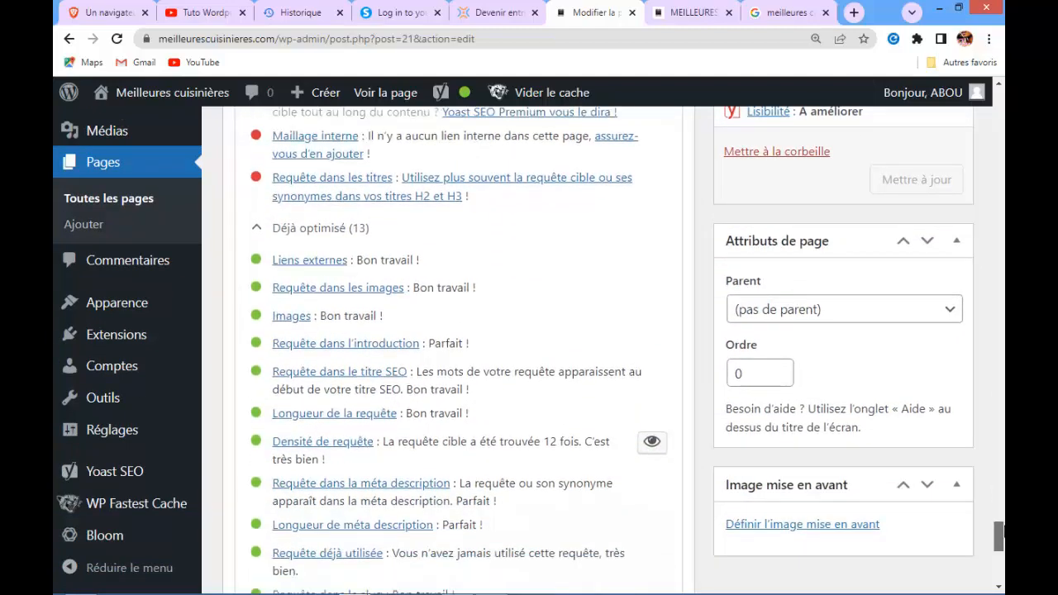
{"action": "scroll", "coordinate": [997, 529], "scroll_direction": "down", "scroll_amount": 2}
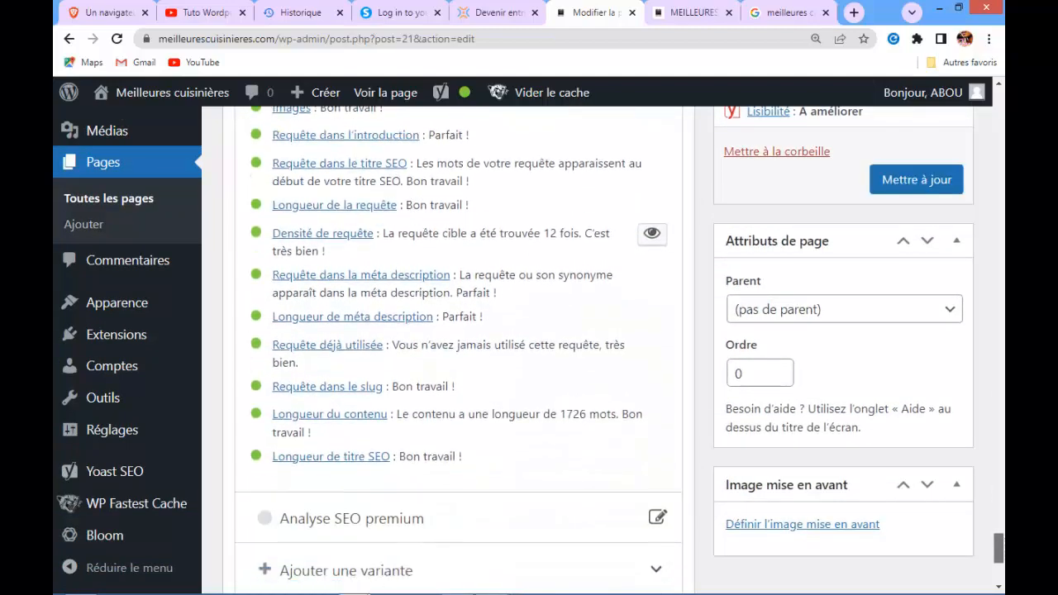
{"action": "scroll", "coordinate": [997, 546], "scroll_direction": "up", "scroll_amount": 2}
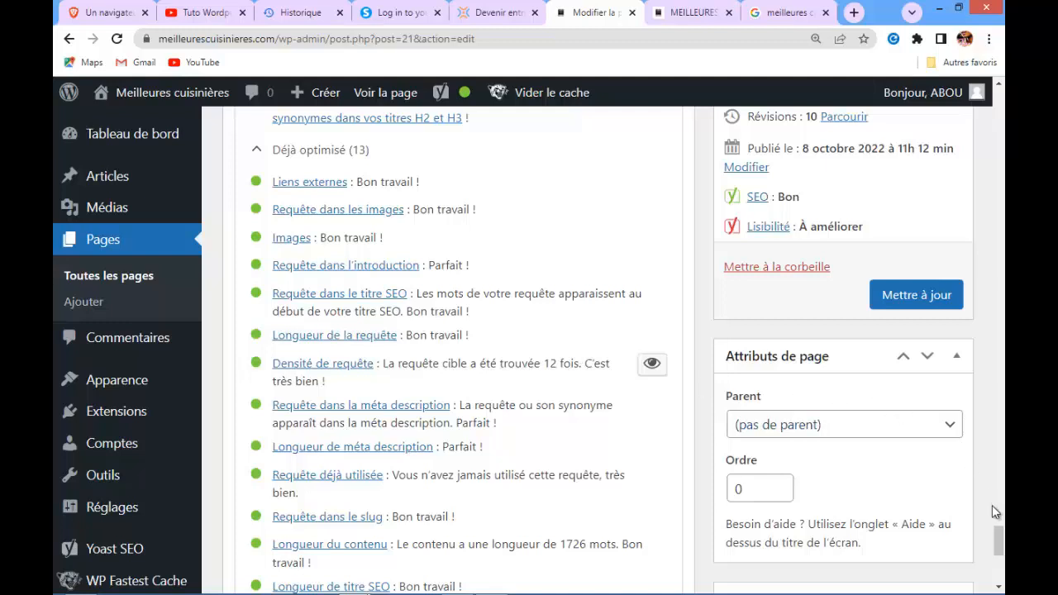
{"action": "left_click_drag", "start_coordinate": [995, 529], "coordinate": [997, 517]}
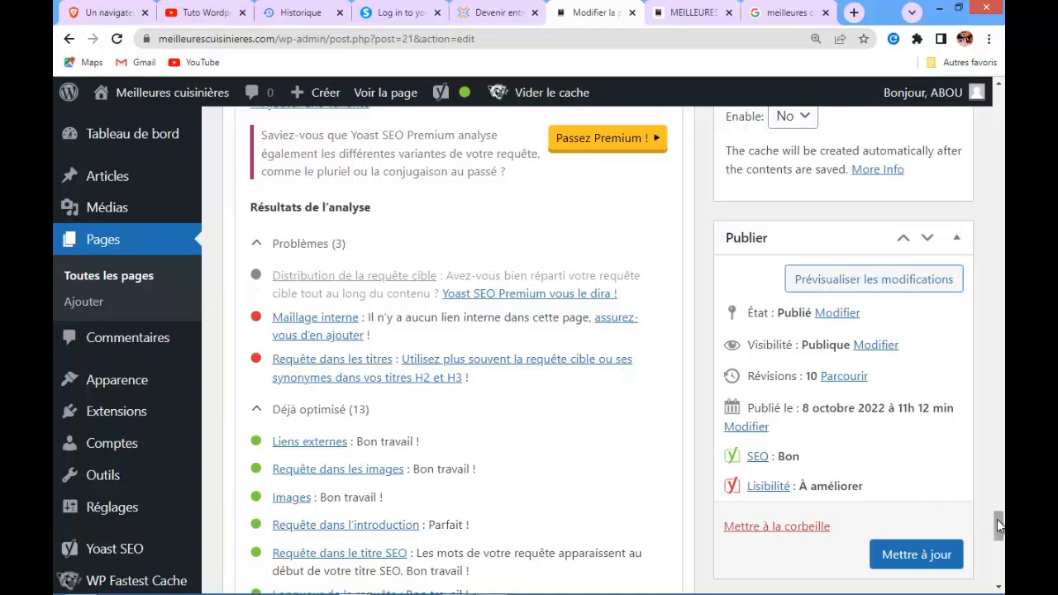
{"action": "left_click_drag", "start_coordinate": [997, 517], "coordinate": [997, 404]}
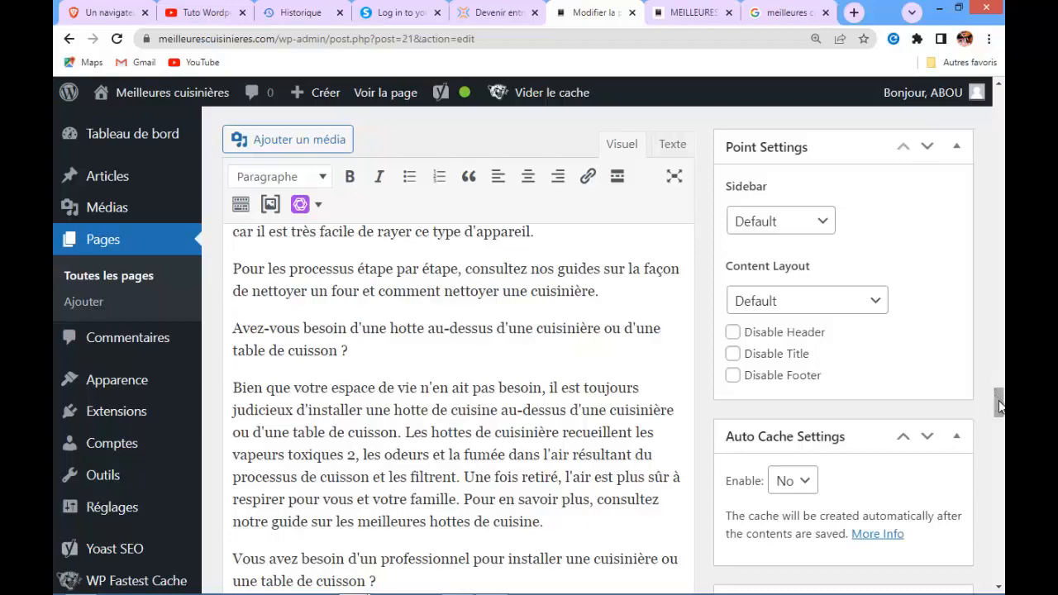
Rework the first cooker heading to read '1- meilleures cuisinières-BELDEKO 4 feux inox encastrable'
{"action": "left_click_drag", "start_coordinate": [998, 405], "coordinate": [991, 147]}
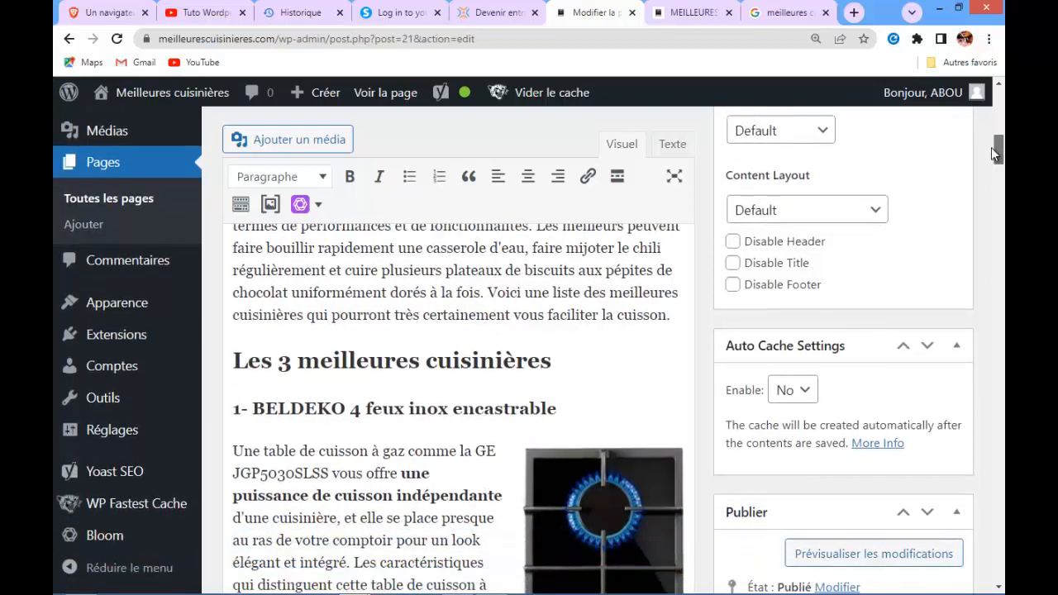
{"action": "left_click", "coordinate": [252, 409]}
{"action": "key", "text": "ctrl+v"}
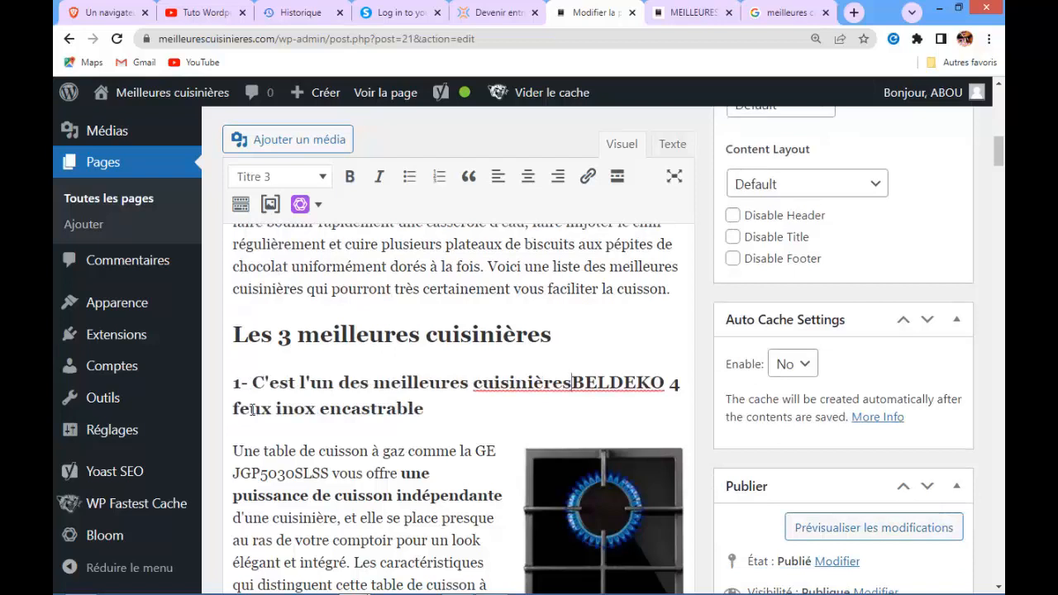
{"action": "left_click", "coordinate": [373, 383]}
{"action": "key", "text": "BackSpace"}
{"action": "key", "text": "BackSpace"}
{"action": "key", "text": "BackSpace"}
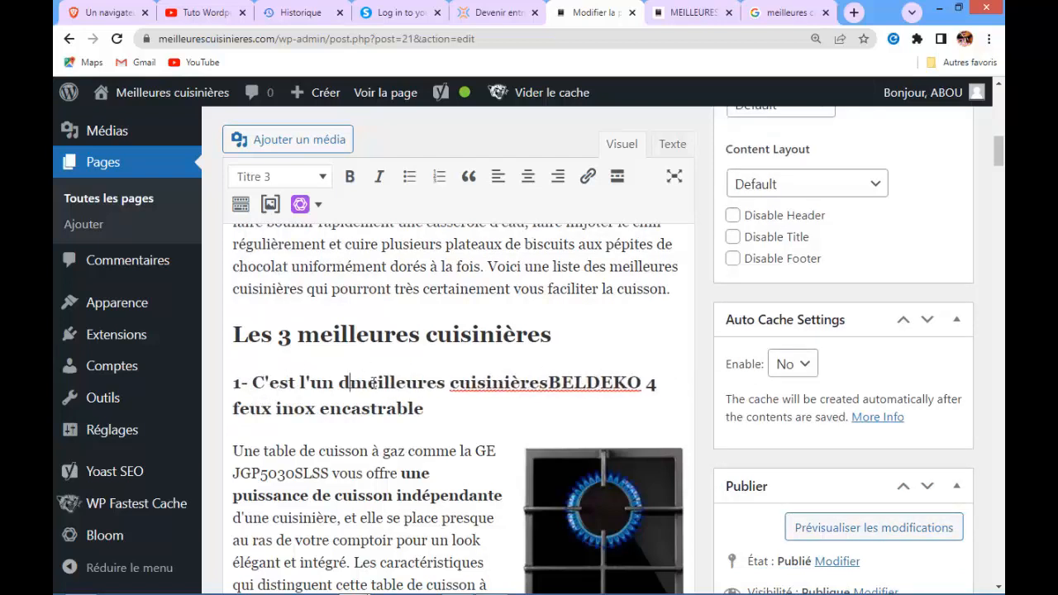
{"action": "key", "text": "BackSpace"}
{"action": "key", "text": "BackSpace"}
{"action": "key", "text": "BackSpace"}
{"action": "key", "text": "BackSpace"}
{"action": "key", "text": "BackSpace"}
{"action": "key", "text": "BackSpace"}
{"action": "key", "text": "BackSpace"}
{"action": "key", "text": "BackSpace"}
{"action": "key", "text": "BackSpace"}
{"action": "key", "text": "BackSpace"}
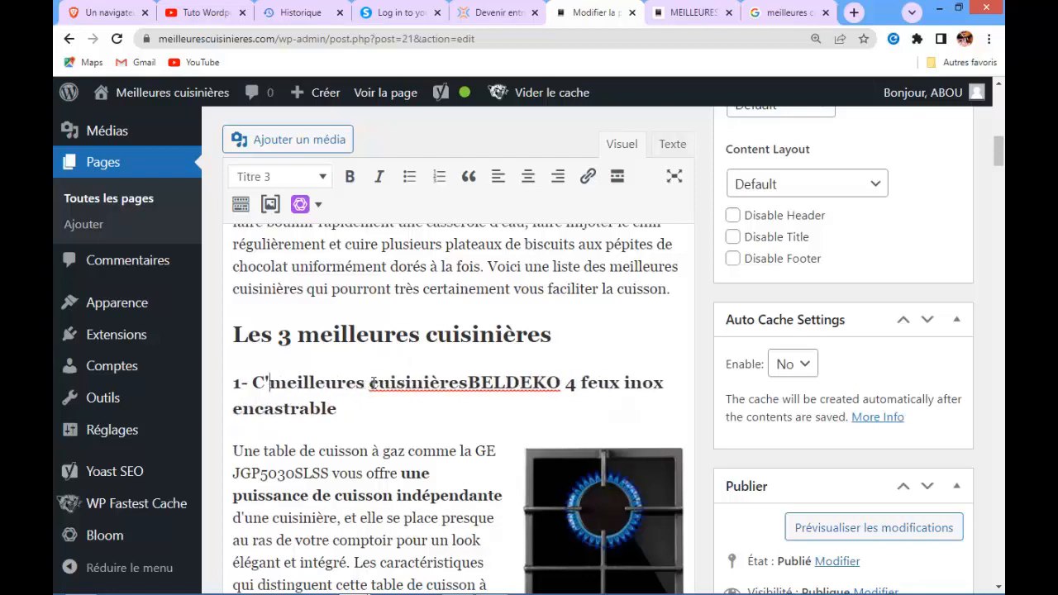
{"action": "key", "text": "BackSpace"}
{"action": "key", "text": "BackSpace"}
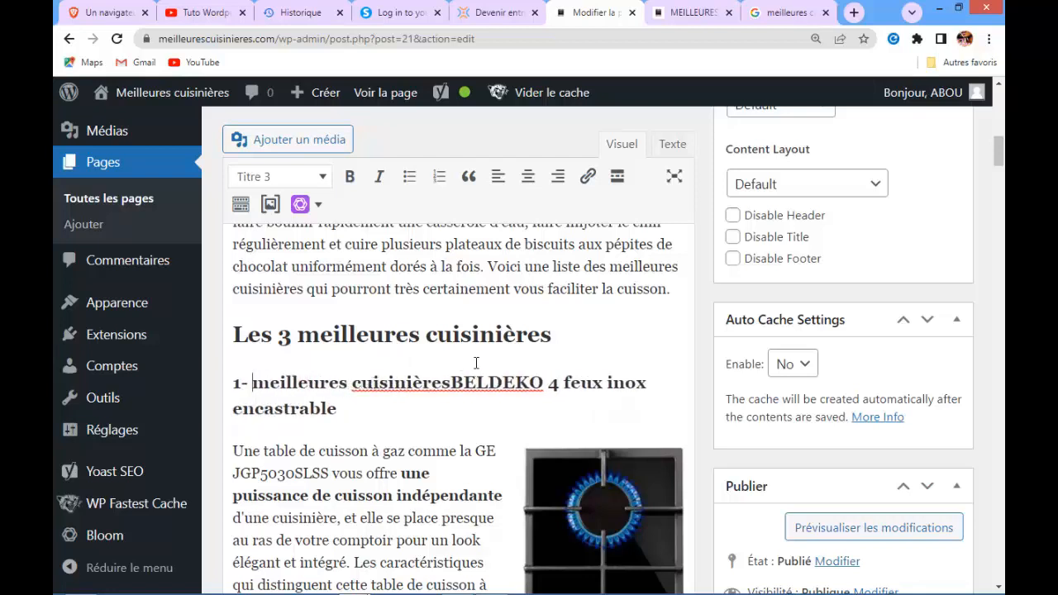
{"action": "left_click", "coordinate": [451, 383]}
{"action": "type", "text": "-"}
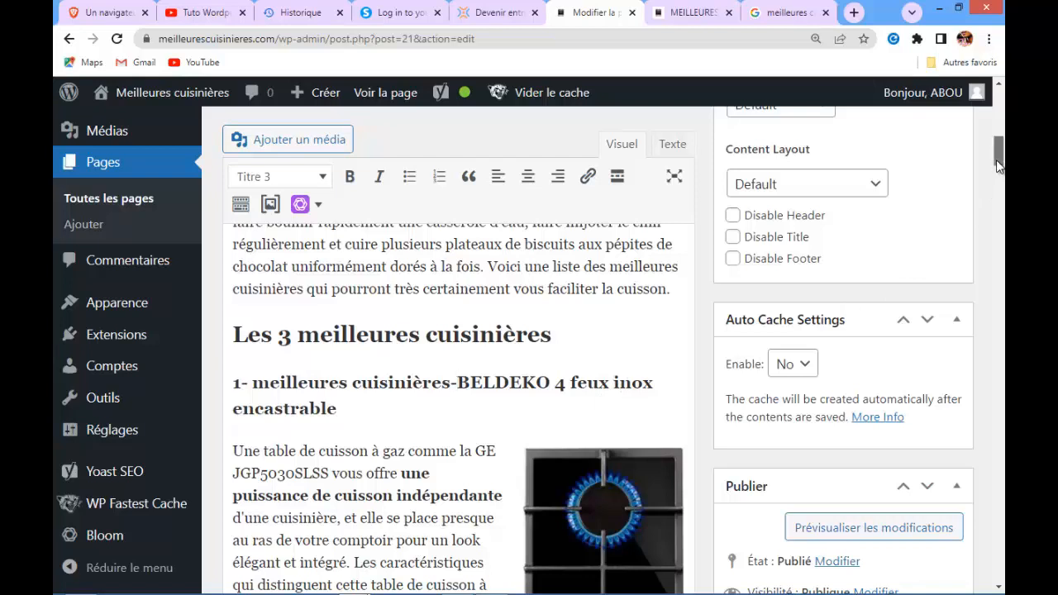
Append '( meilleures cuisinières)' to the end of the Bosch HXR39IH20 heading
{"action": "left_click_drag", "start_coordinate": [996, 159], "coordinate": [1000, 219]}
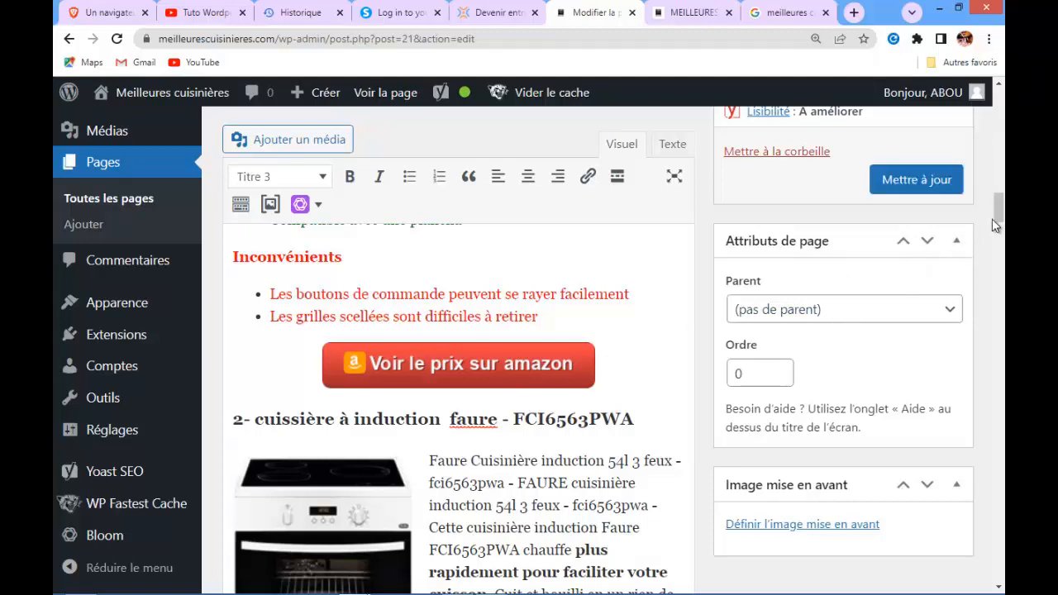
{"action": "left_click_drag", "start_coordinate": [998, 215], "coordinate": [998, 258]}
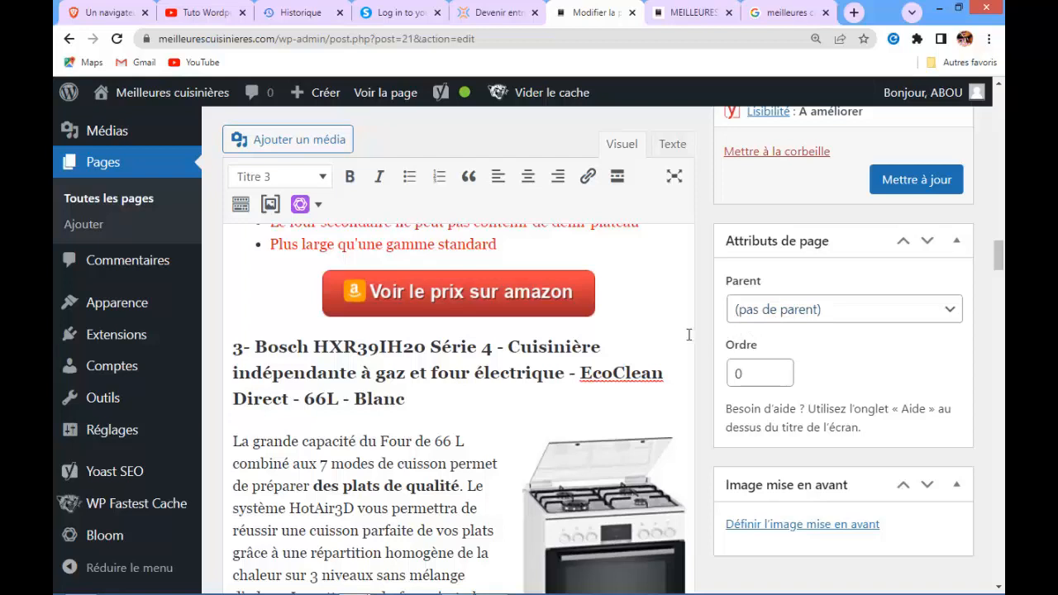
{"action": "left_click", "coordinate": [417, 401]}
{"action": "type", "text": "( meilleures "}
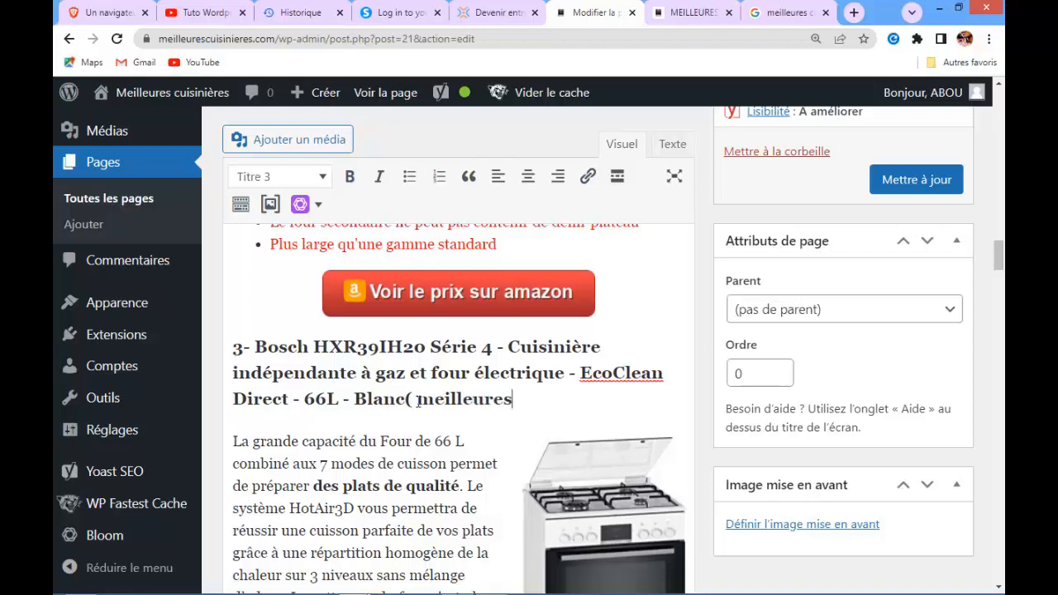
{"action": "type", "text": "cuisini"}
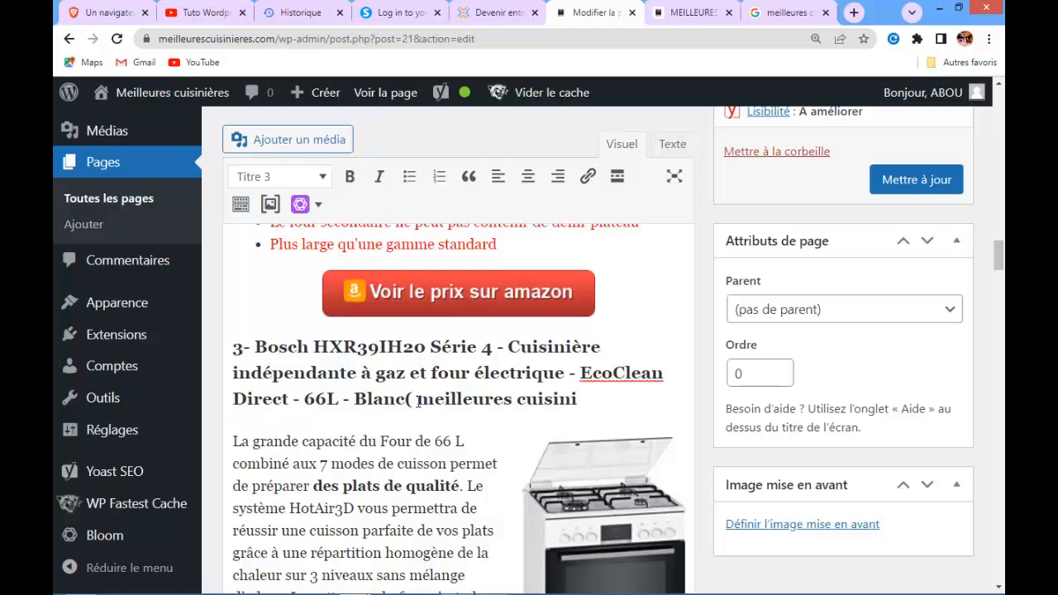
{"action": "type", "text": "è"}
{"action": "type", "text": "er"}
{"action": "key", "text": "BackSpace"}
{"action": "key", "text": "BackSpace"}
{"action": "type", "text": "res)"}
{"action": "left_click", "coordinate": [405, 399]}
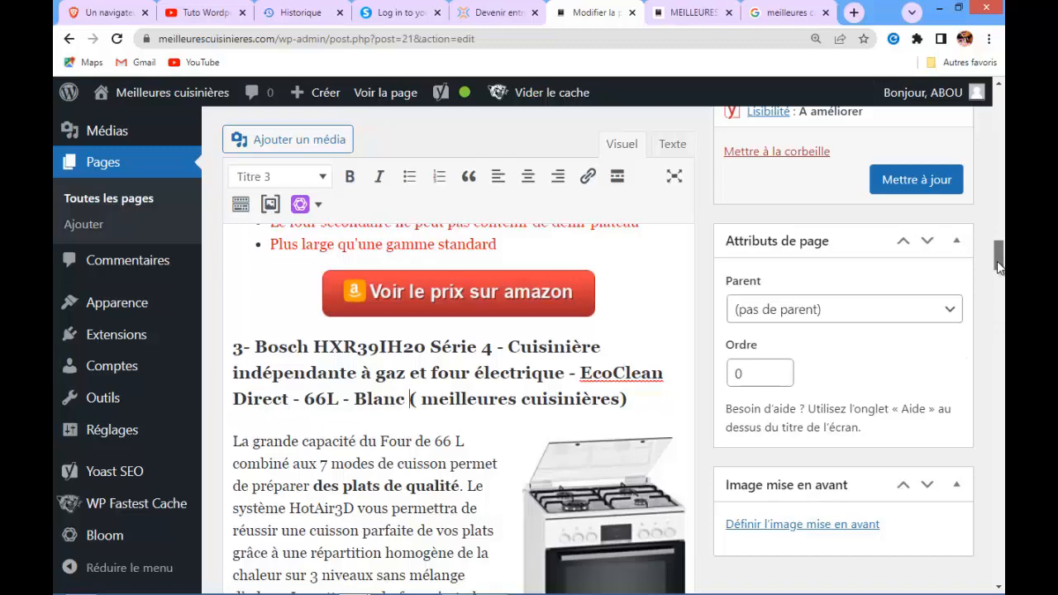
Extend the FAQ heading to 'Questions fréquemment posées par rapport aux meilleures cuisinières'
{"action": "left_click_drag", "start_coordinate": [998, 267], "coordinate": [1002, 380]}
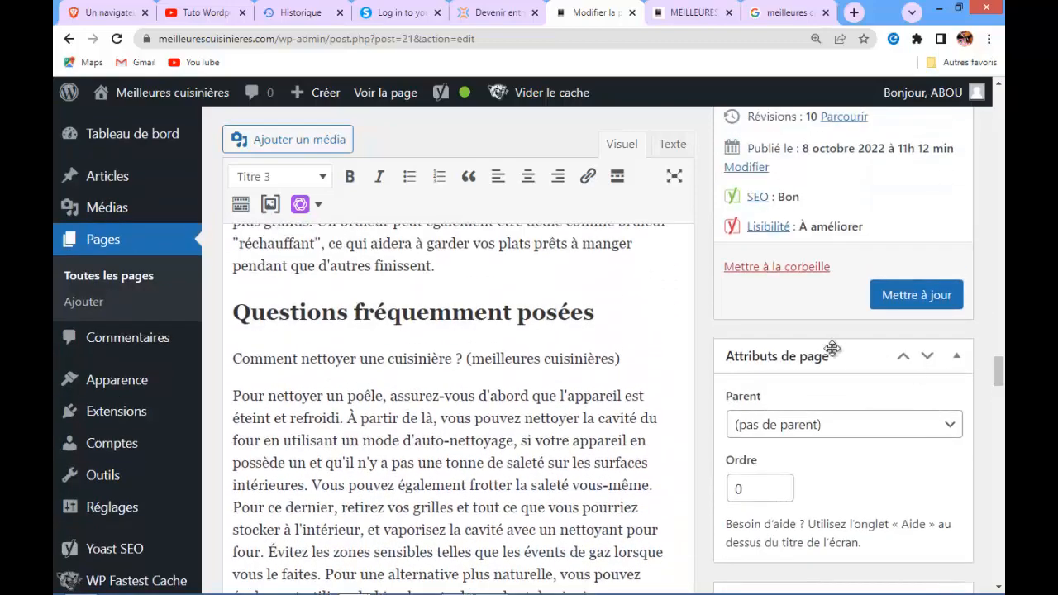
{"action": "left_click", "coordinate": [596, 311]}
{"action": "type", "text": "par a"}
{"action": "key", "text": "BackSpace"}
{"action": "type", "text": "rappor"}
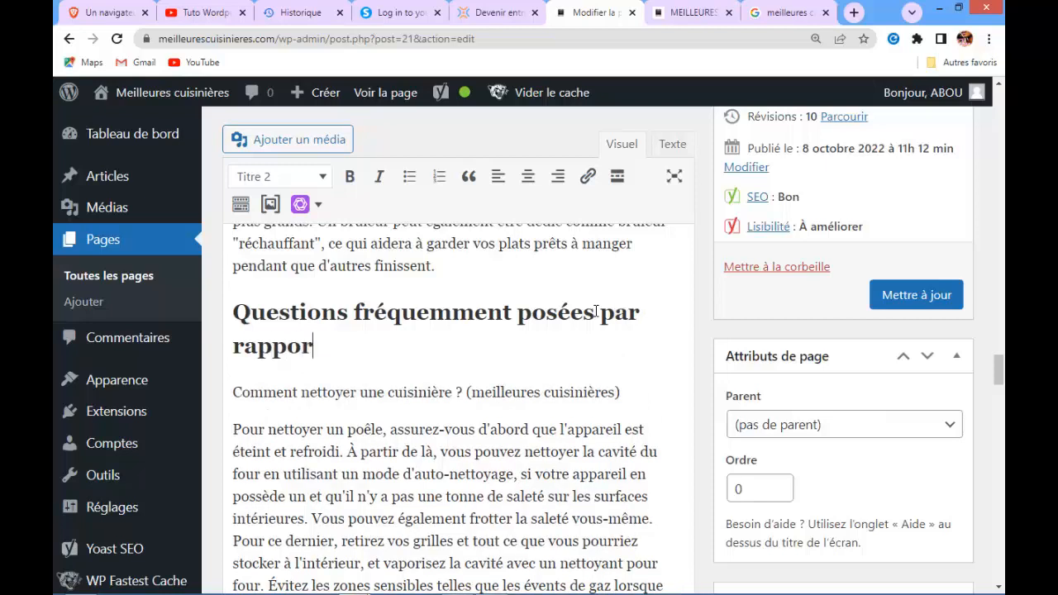
{"action": "type", "text": "t aux meille"}
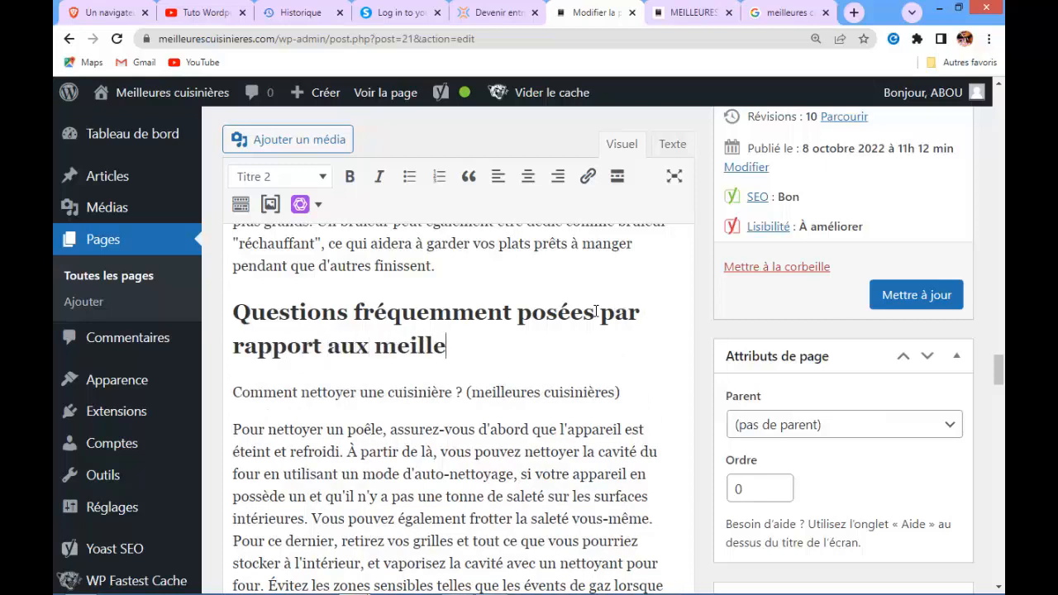
{"action": "type", "text": "ures c"}
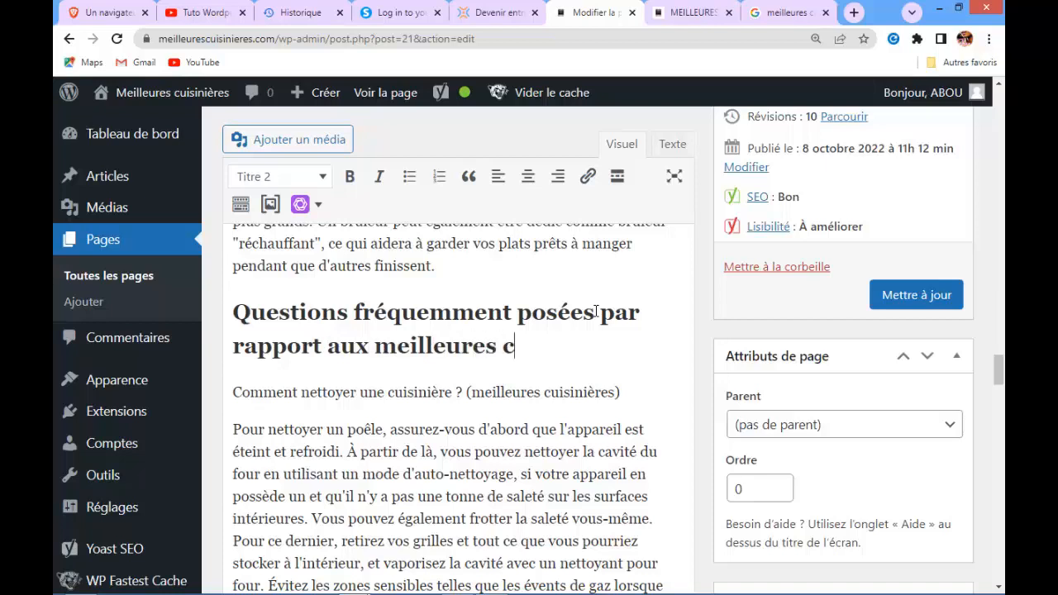
{"action": "type", "text": "uisini"}
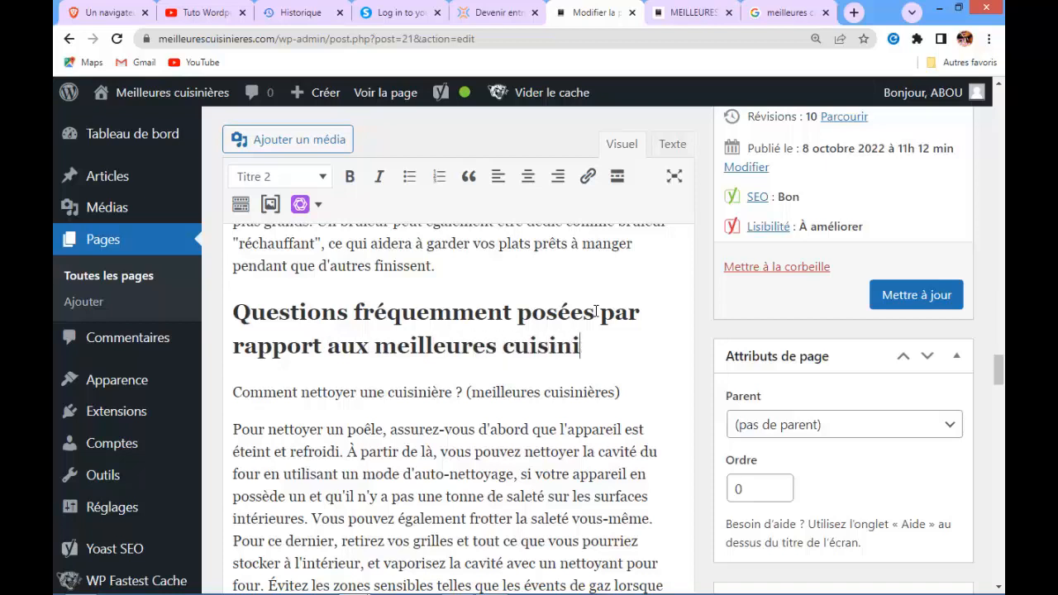
{"action": "type", "text": "ères"}
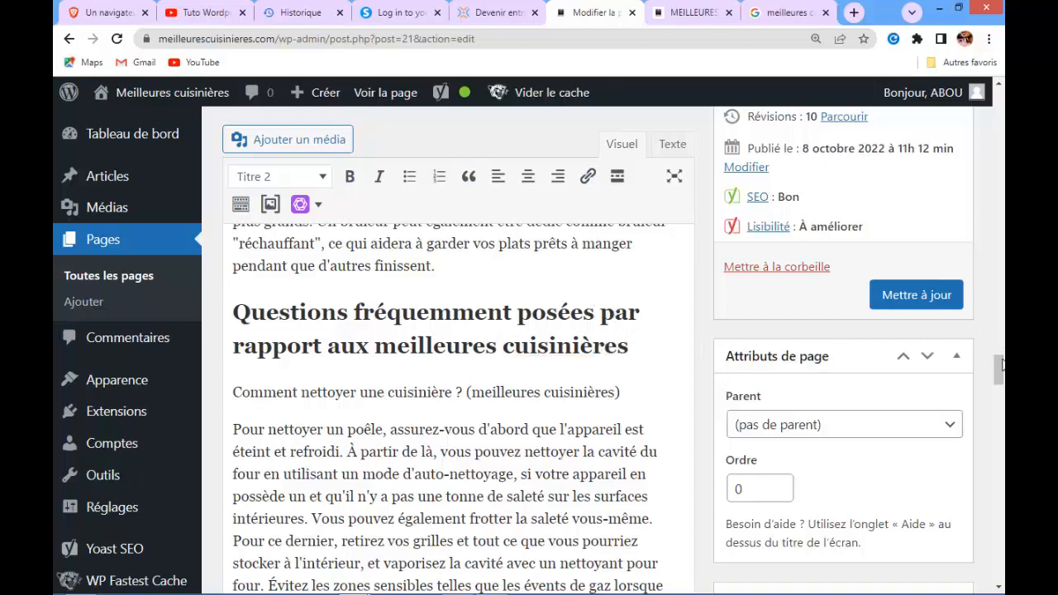
Review the updated Yoast SEO analysis results
{"action": "left_click_drag", "start_coordinate": [1002, 364], "coordinate": [998, 523]}
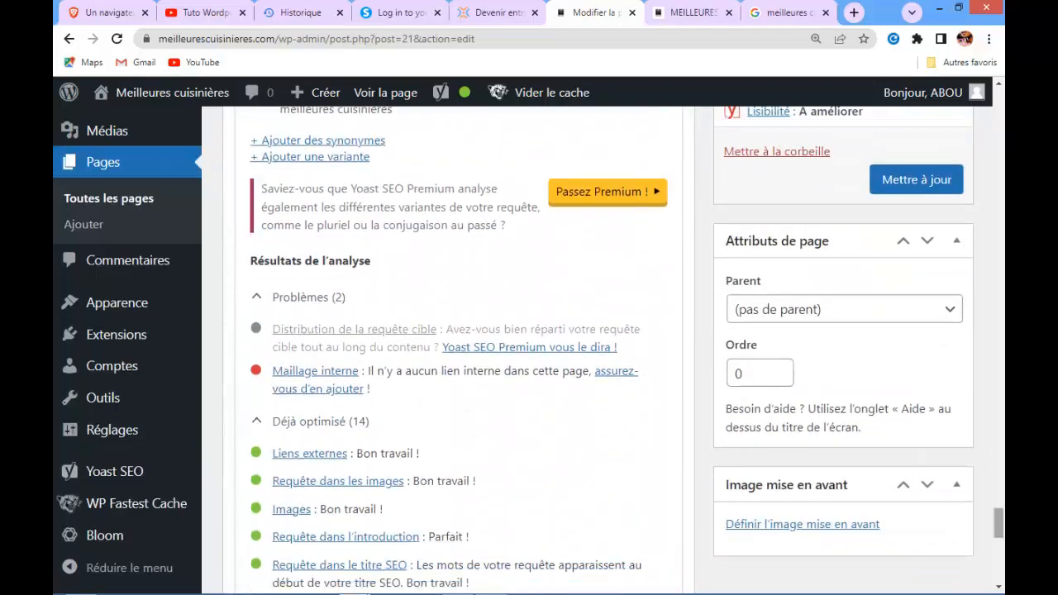
{"action": "scroll", "coordinate": [450, 347], "scroll_direction": "down", "scroll_amount": 2}
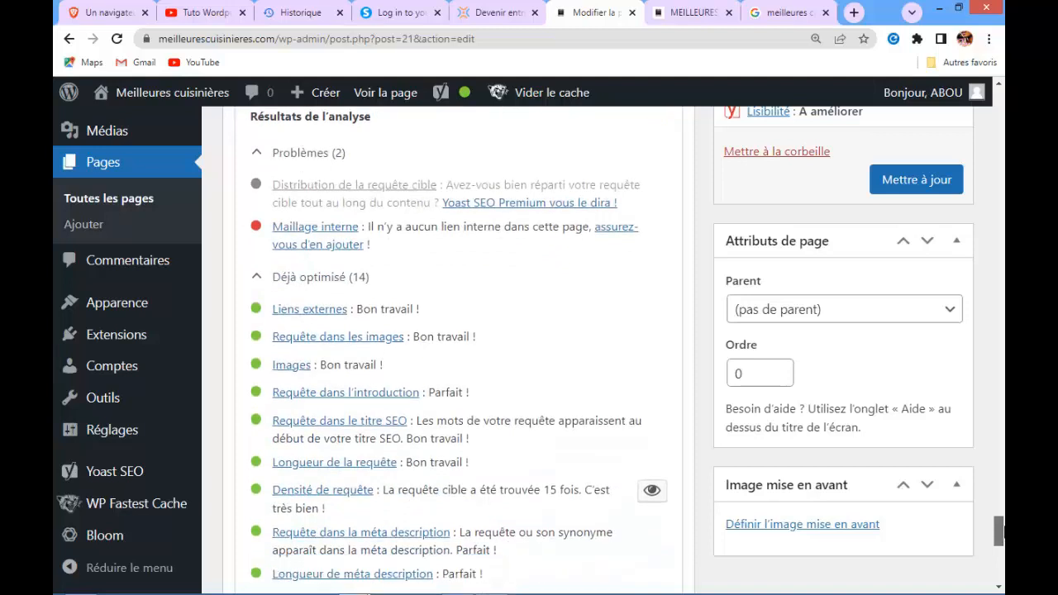
{"action": "scroll", "coordinate": [450, 347], "scroll_direction": "down", "scroll_amount": 1}
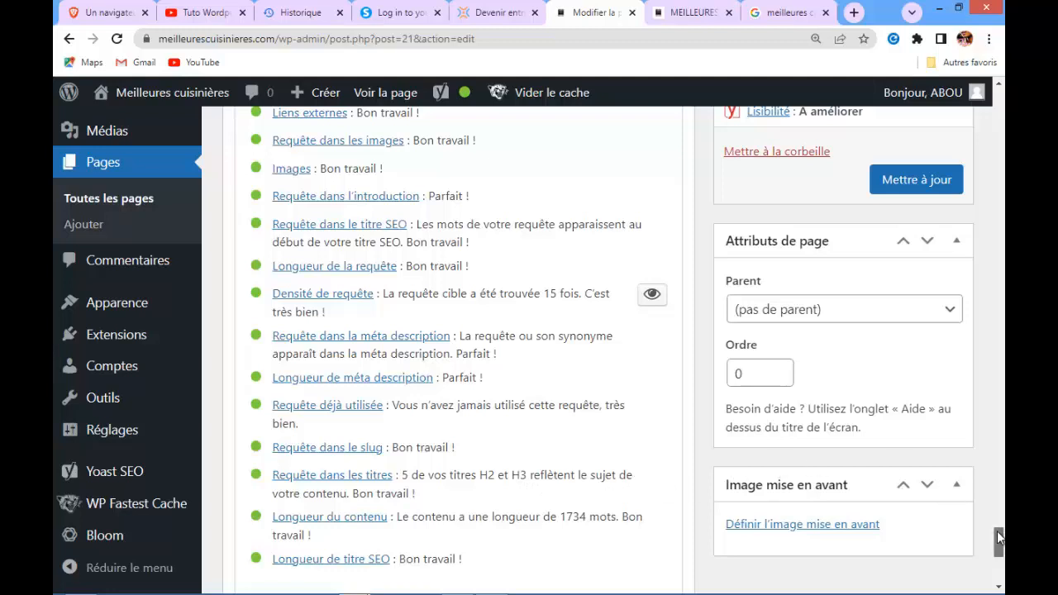
{"action": "left_click_drag", "start_coordinate": [997, 538], "coordinate": [997, 515]}
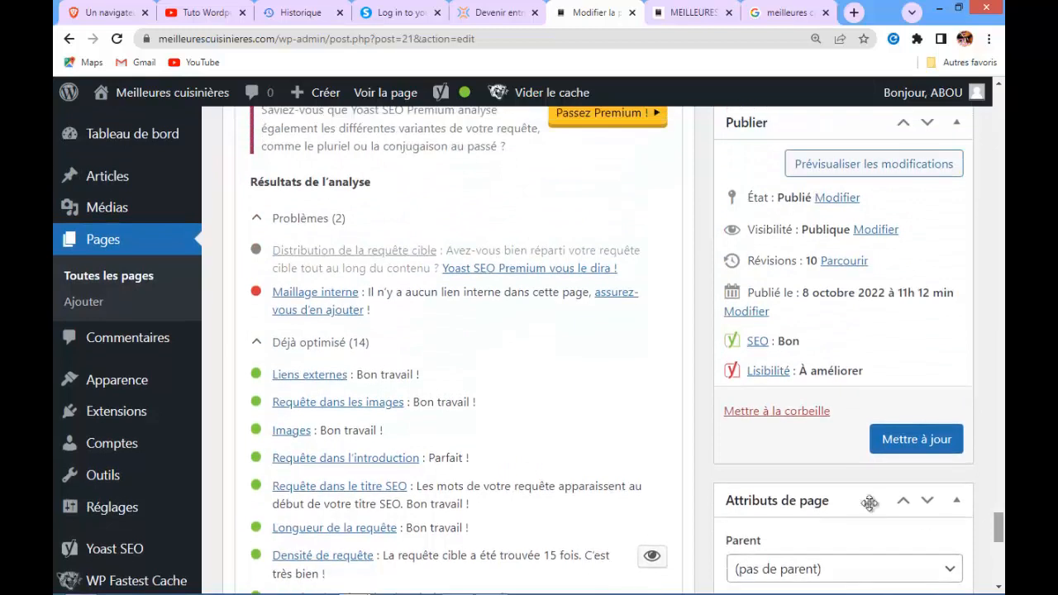
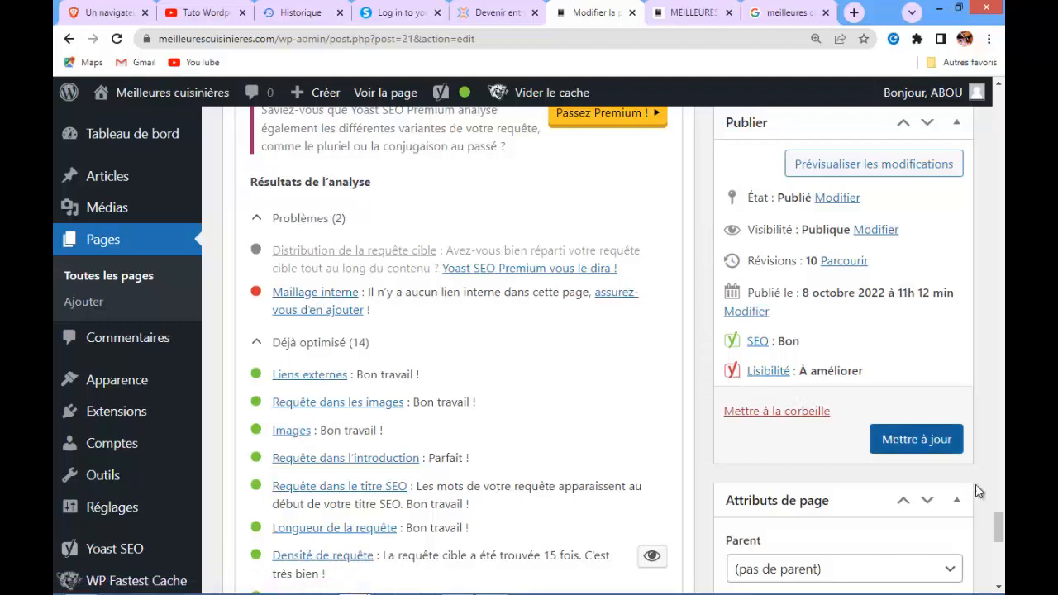
Below the factors list, add the paragraph 'N'hésitez à lire nos guides d'achat sur:' and start a new bullet list beneath it
{"action": "left_click_drag", "start_coordinate": [998, 523], "coordinate": [996, 460]}
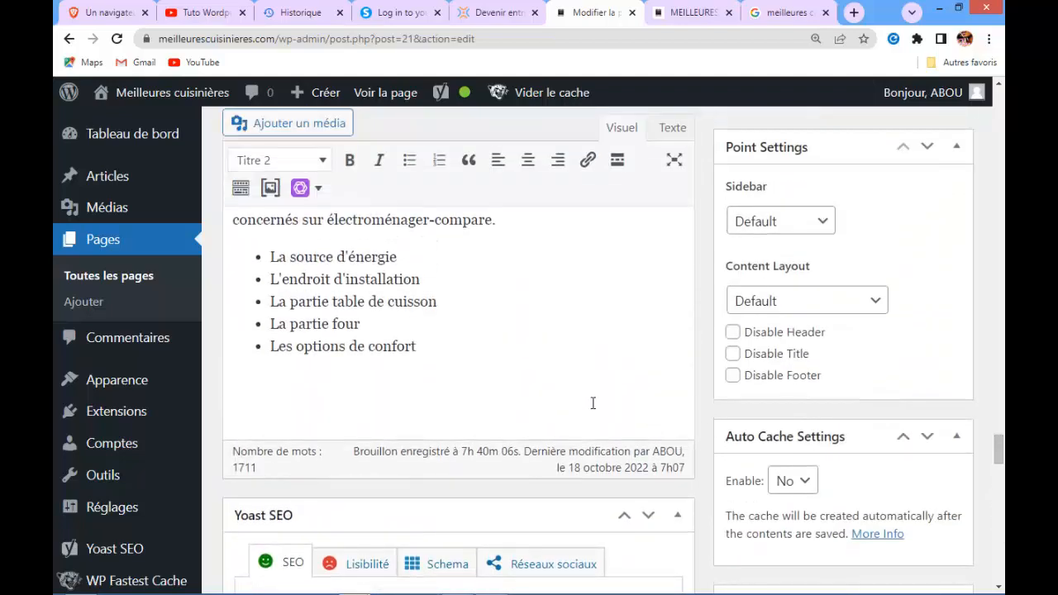
{"action": "left_click", "coordinate": [440, 345]}
{"action": "key", "text": "Return"}
{"action": "key", "text": "Return"}
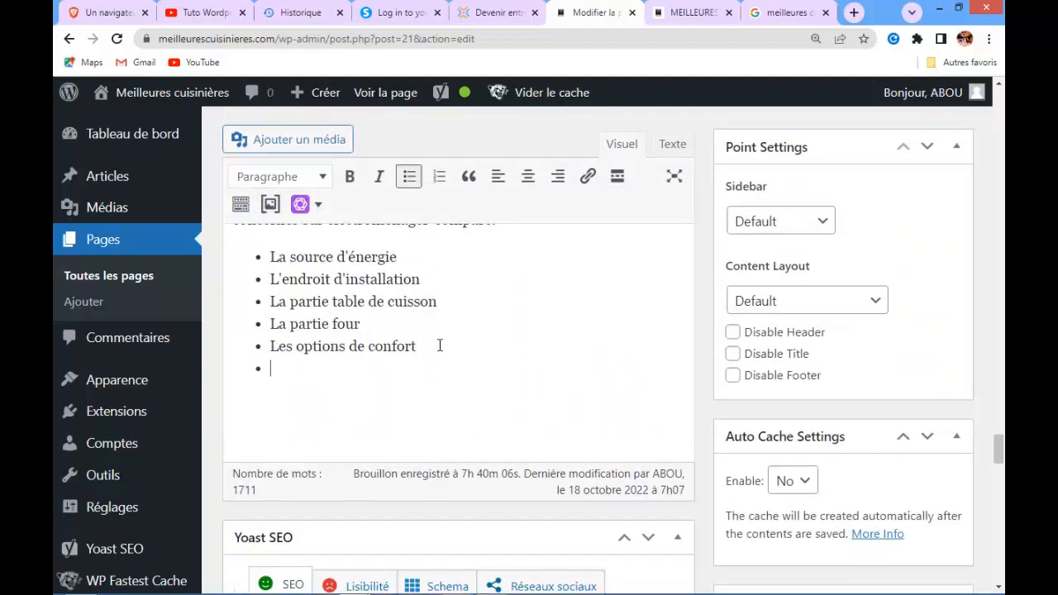
{"action": "type", "text": "N"}
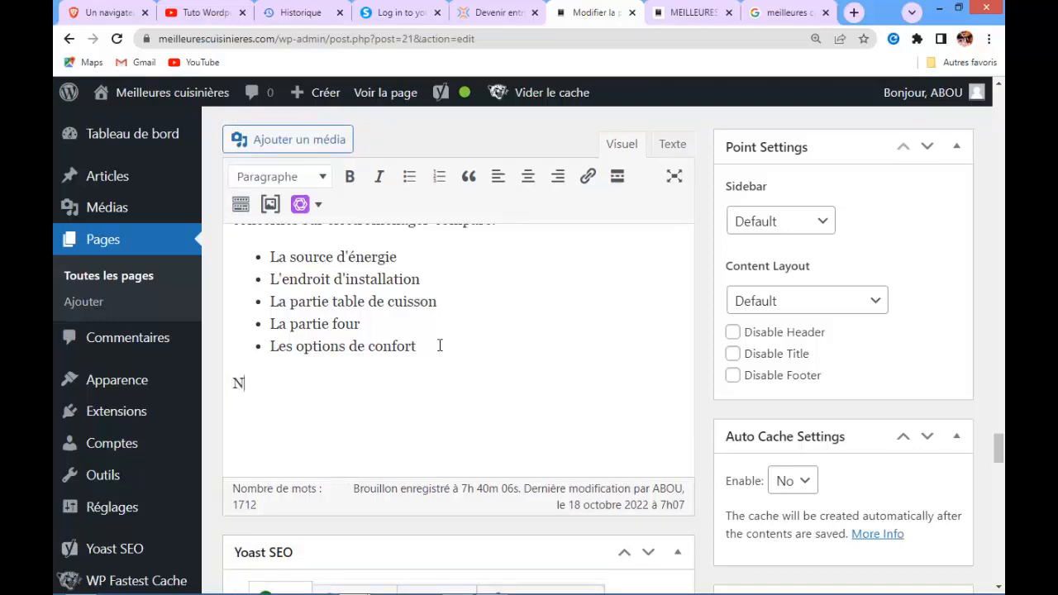
{"action": "type", "text": "'hésitez à lire"}
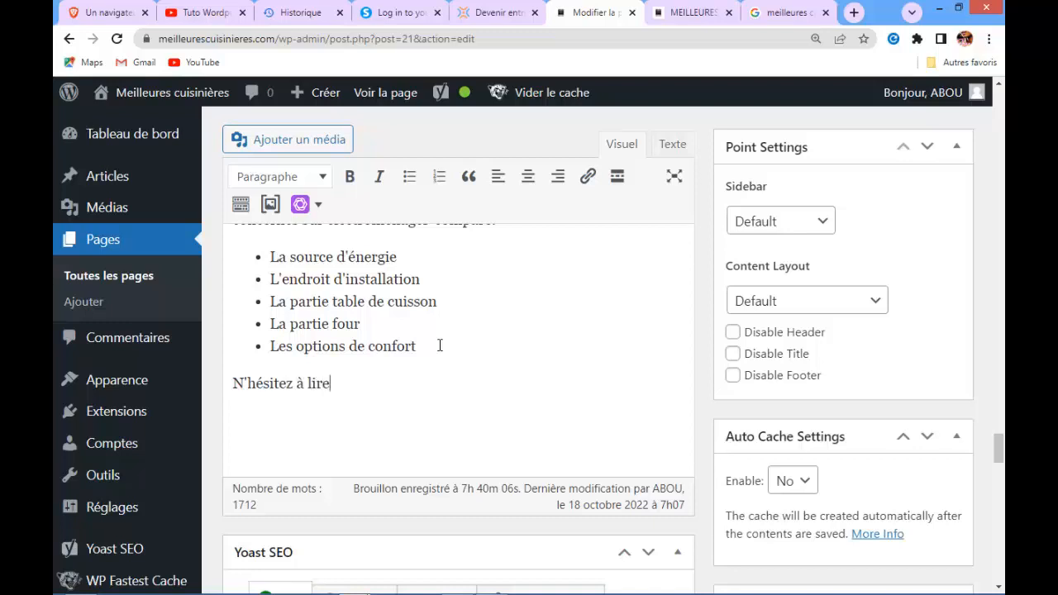
{"action": "type", "text": " nos guides d'acha"}
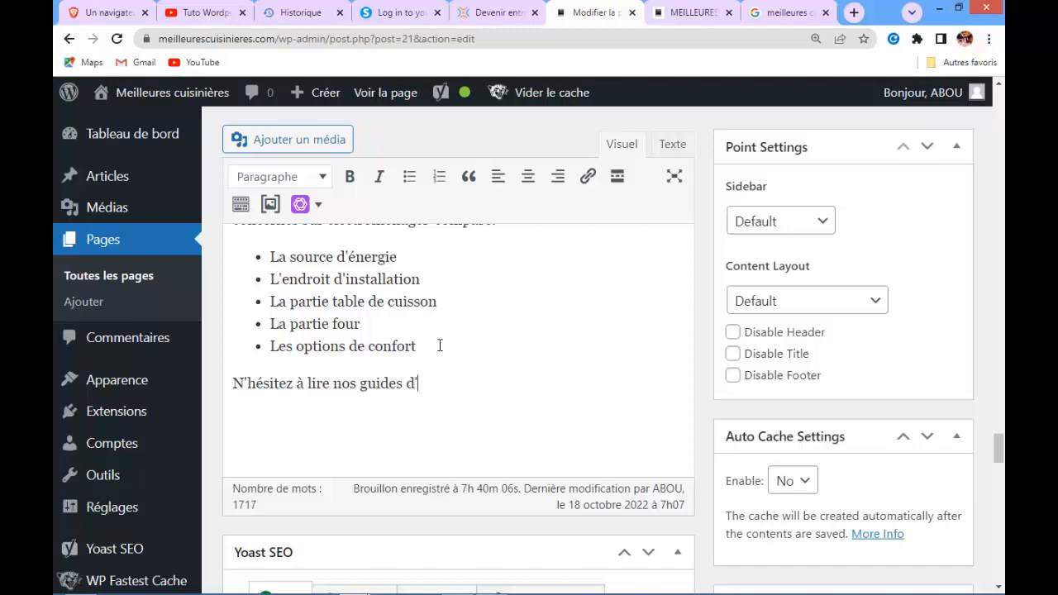
{"action": "type", "text": "t sur:"}
{"action": "key", "text": "Return"}
{"action": "type", "text": "-"}
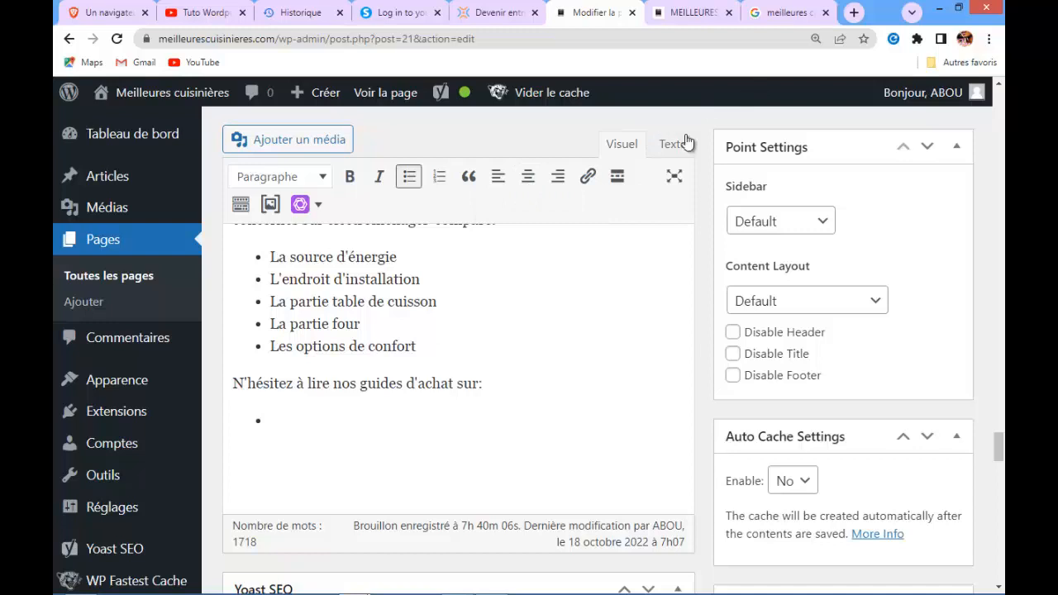
Check the Guide comparatif menu entries on the live site tab before returning to the editor
{"action": "left_click", "coordinate": [698, 14]}
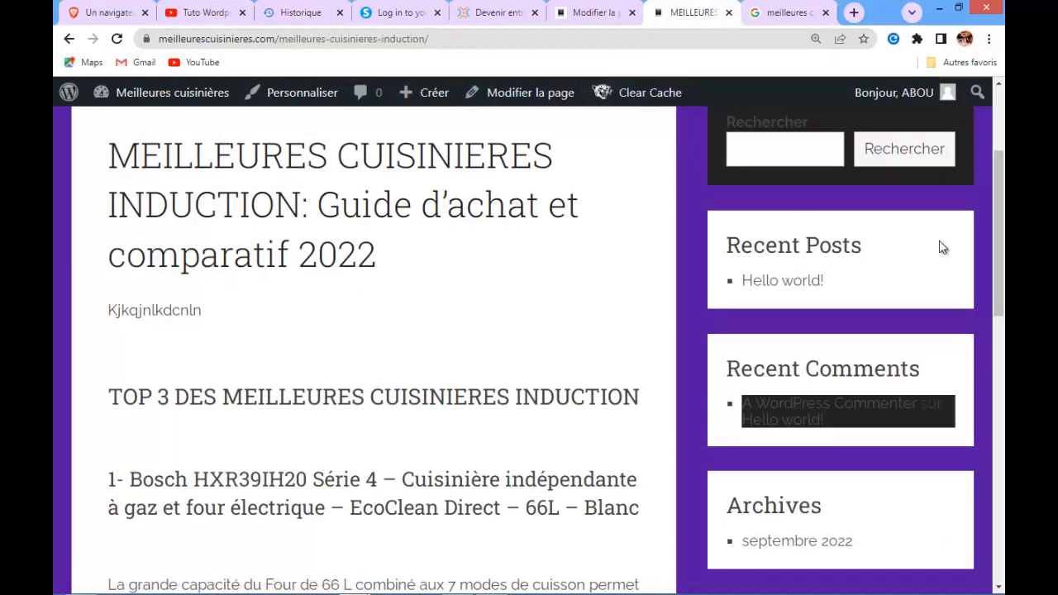
{"action": "left_click_drag", "start_coordinate": [996, 240], "coordinate": [1003, 183]}
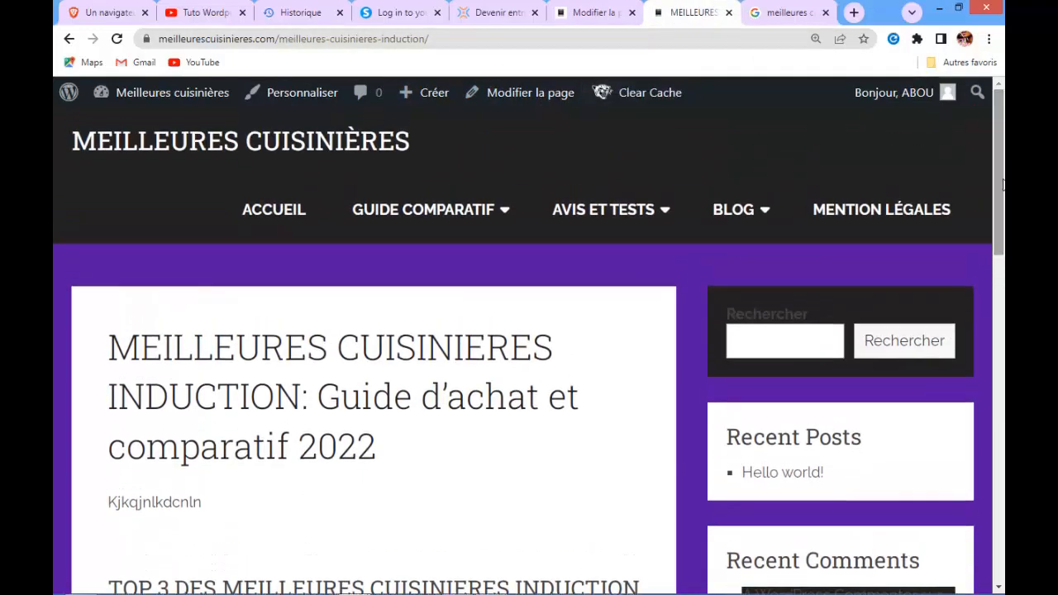
{"action": "mouse_move", "coordinate": [444, 220]}
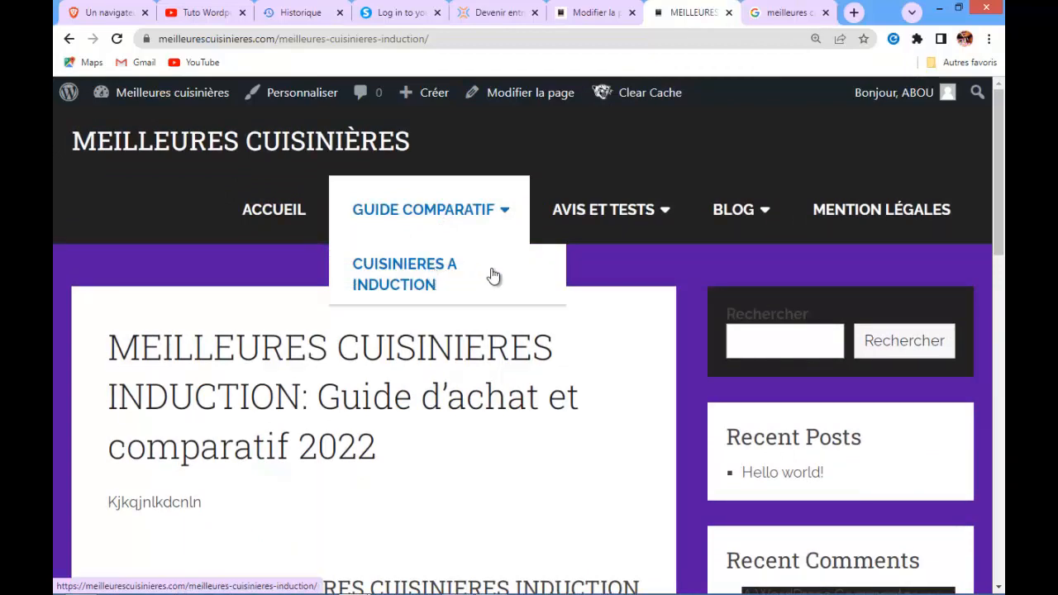
{"action": "mouse_move", "coordinate": [439, 290]}
{"action": "left_mouse_down"}
{"action": "mouse_move", "coordinate": [393, 282]}
{"action": "mouse_move", "coordinate": [432, 276]}
{"action": "left_mouse_up"}
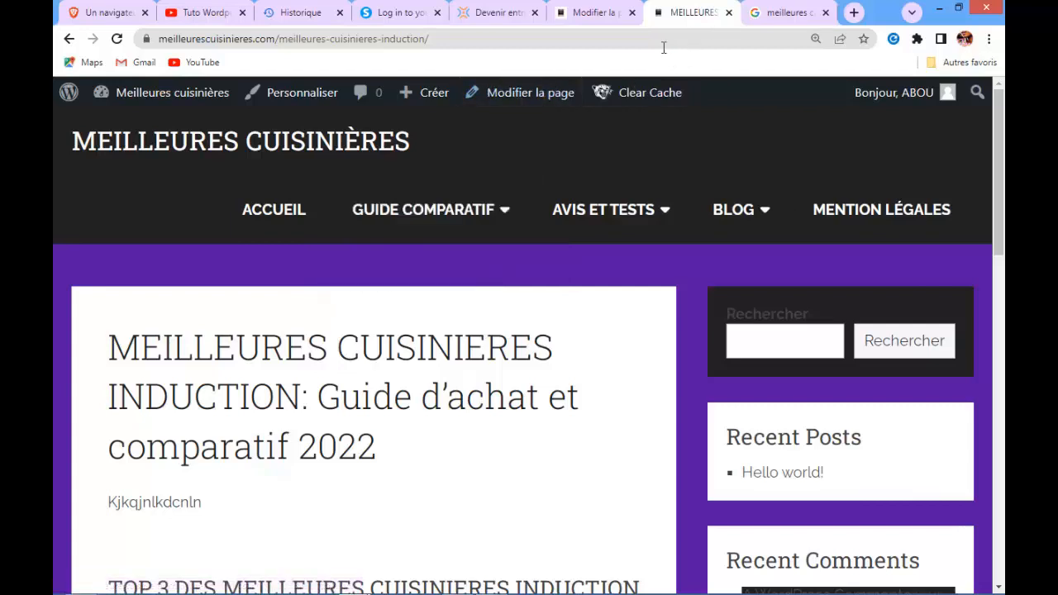
{"action": "left_click", "coordinate": [603, 14]}
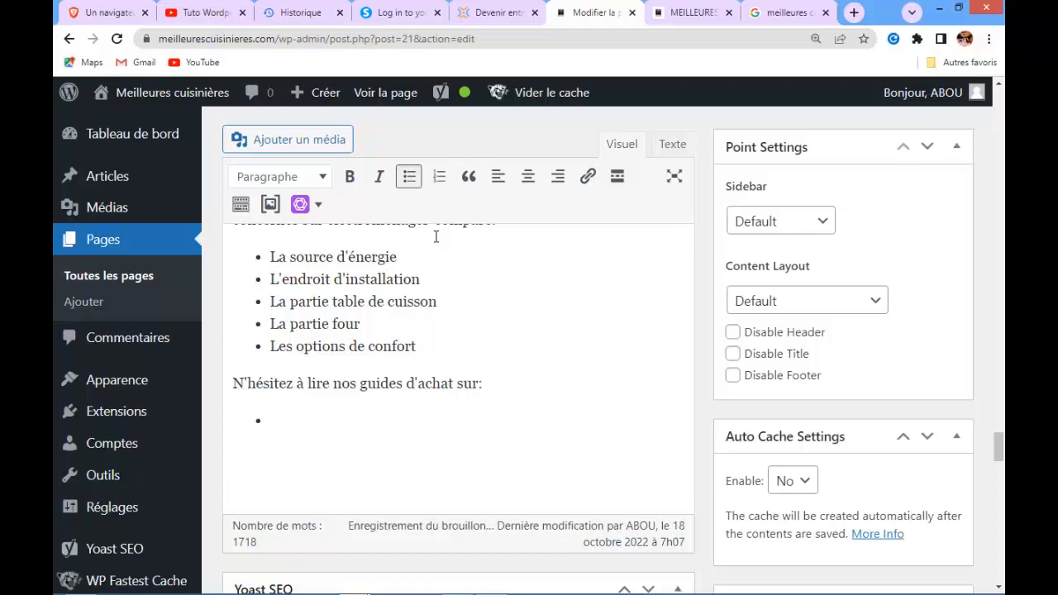
Fill the new list with the items 'cuisinières à induction', 'cuisinières à gaz' and 'cuisinières électrique'
{"action": "type", "text": "cui"}
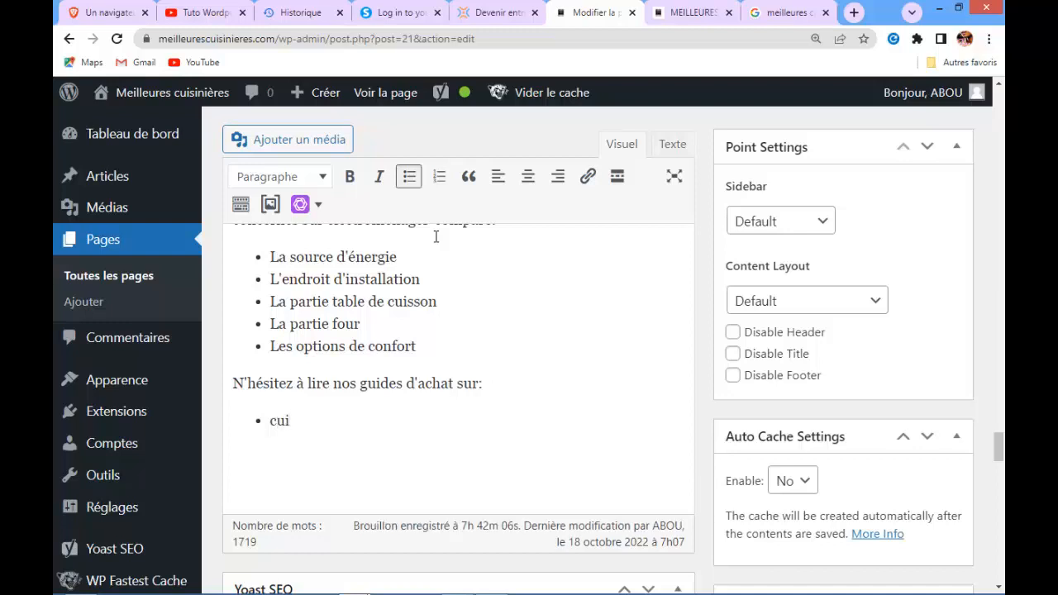
{"action": "type", "text": "sinières à induc"}
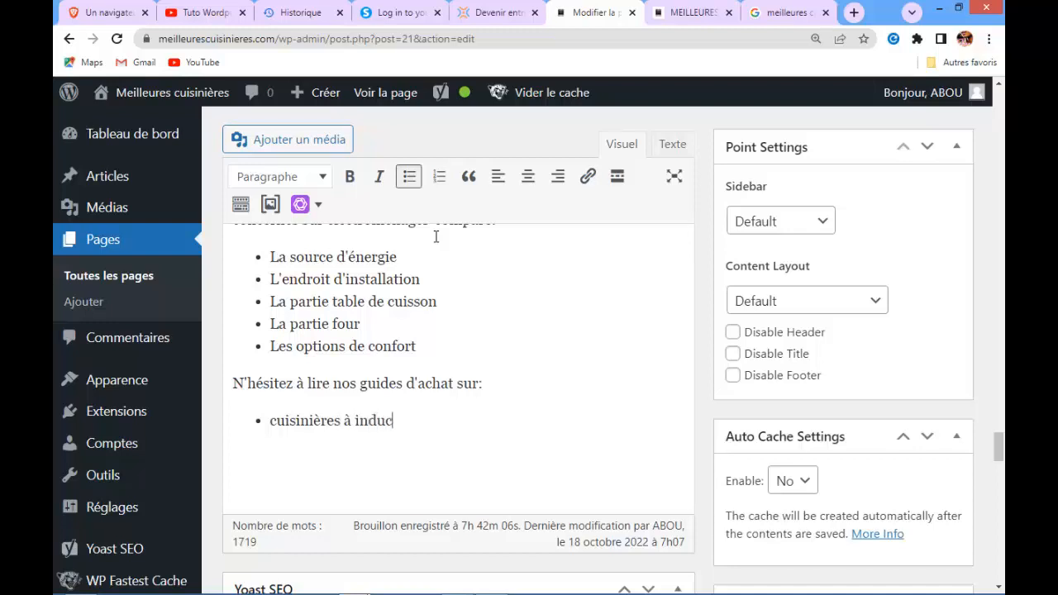
{"action": "type", "text": "tion"}
{"action": "key", "text": "Return"}
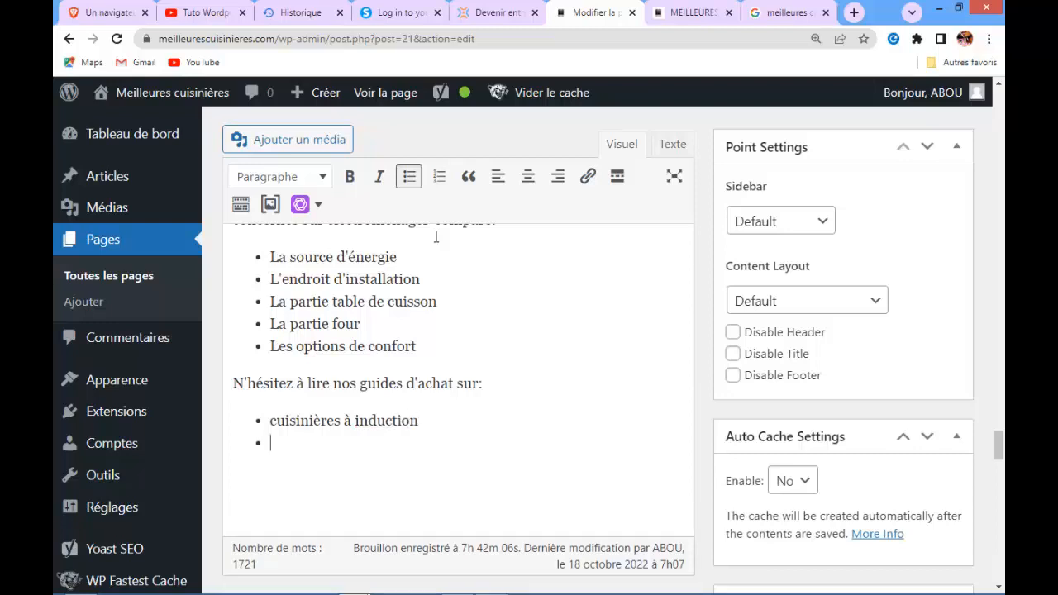
{"action": "type", "text": "cuisinières"}
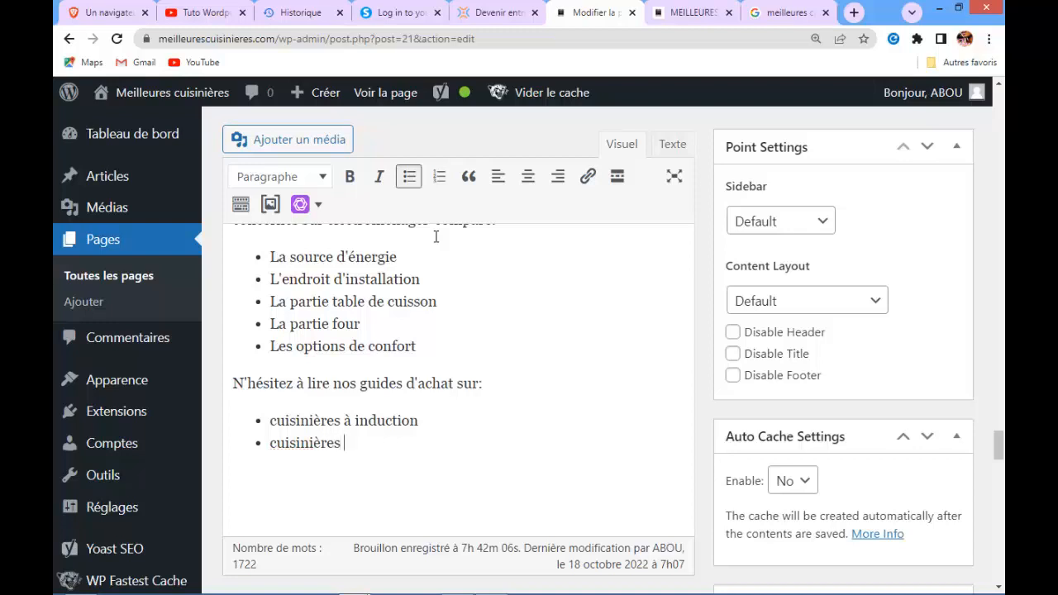
{"action": "type", "text": " à gaz"}
{"action": "key", "text": "Return"}
{"action": "type", "text": "cuisini"}
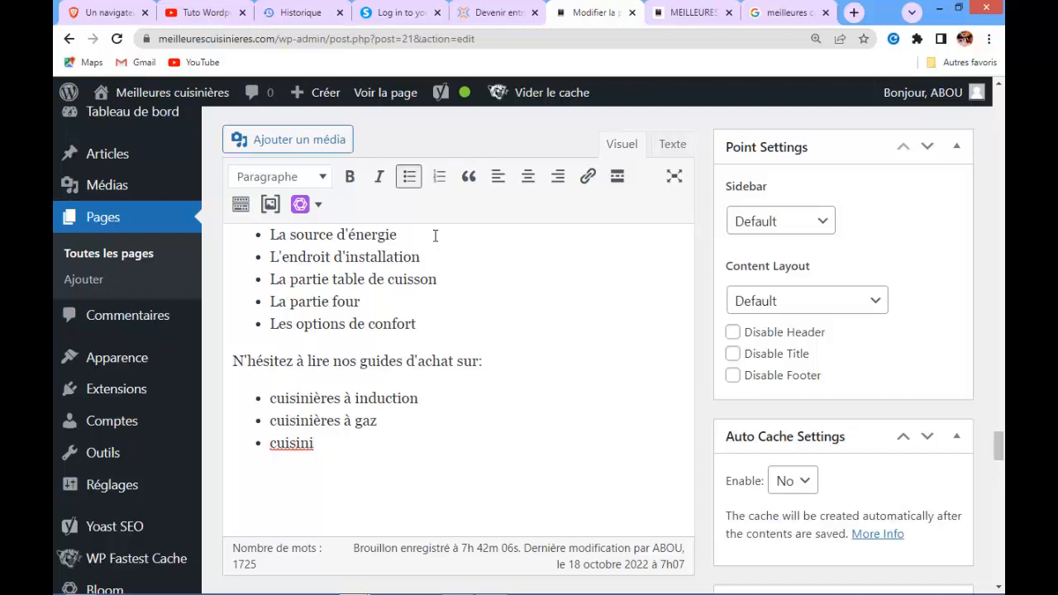
{"action": "type", "text": "ères électrique"}
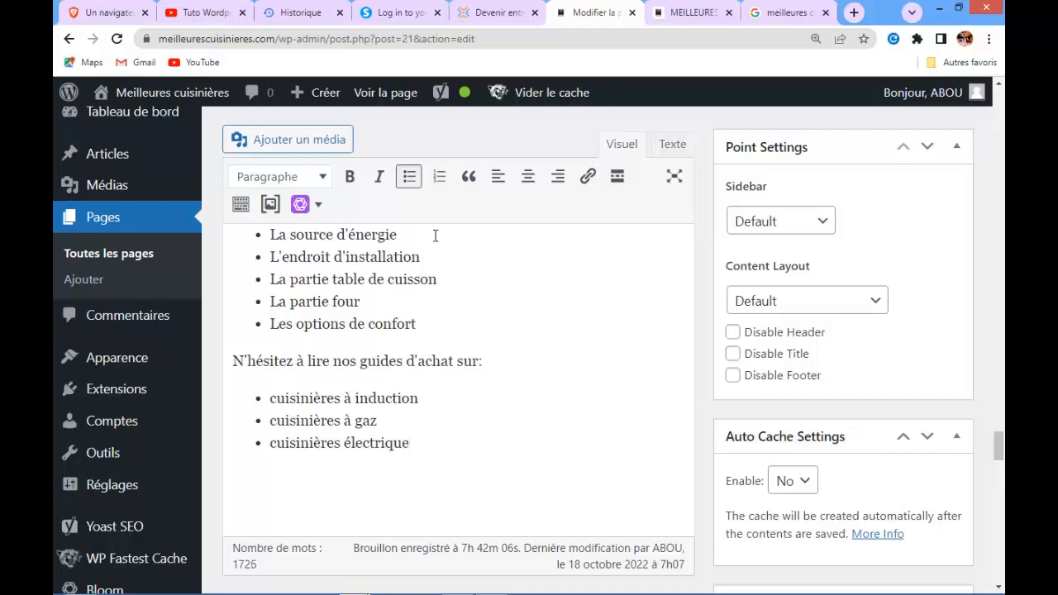
Open a new tab and bring up the Semrush keyword overview for 'cuisiniere'
{"action": "left_click", "coordinate": [854, 13]}
{"action": "type", "text": "s"}
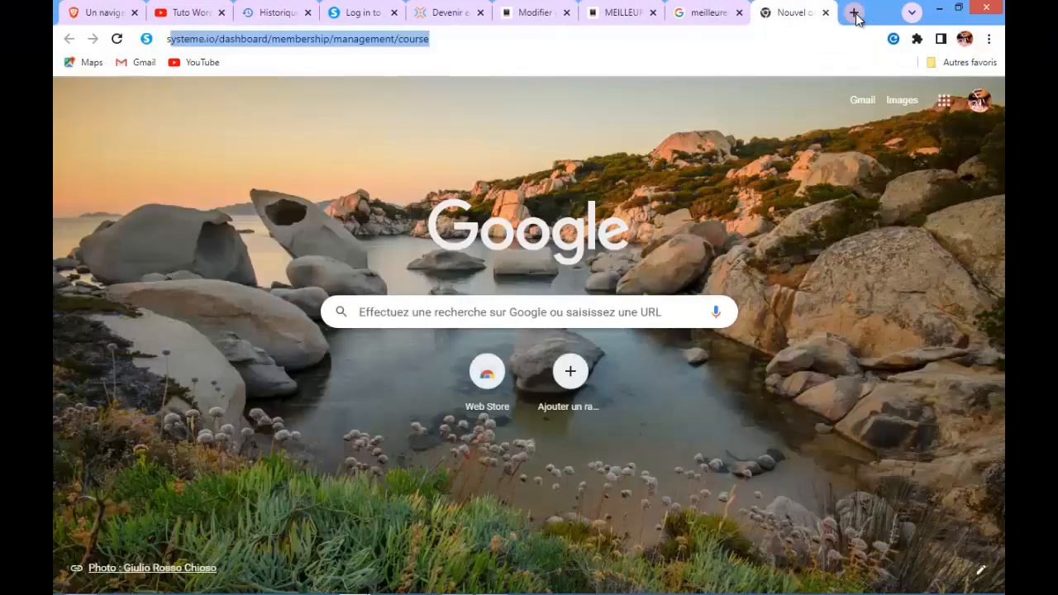
{"action": "type", "text": "em"}
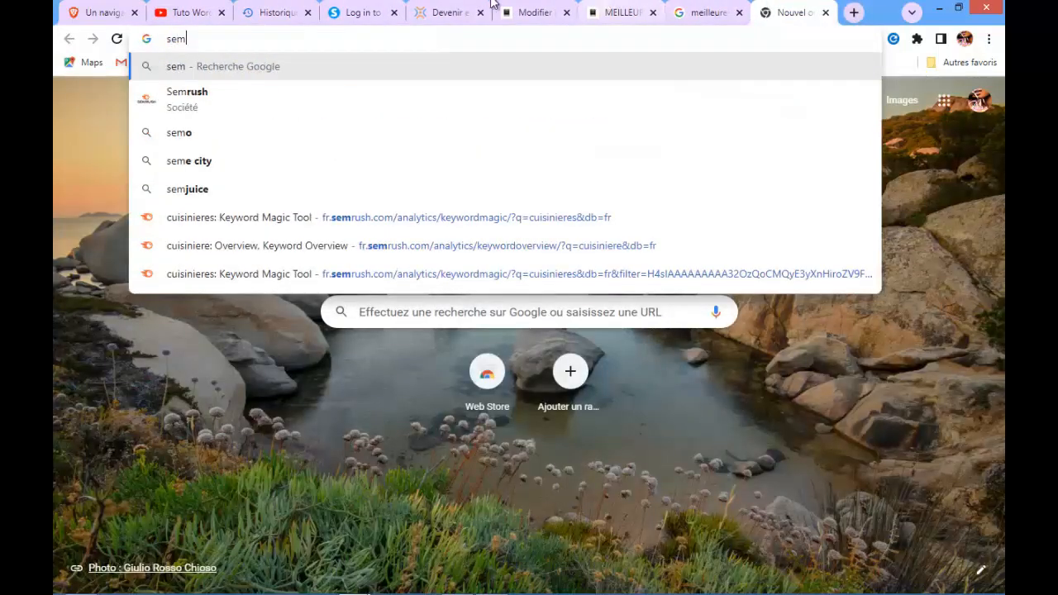
{"action": "left_click", "coordinate": [394, 244]}
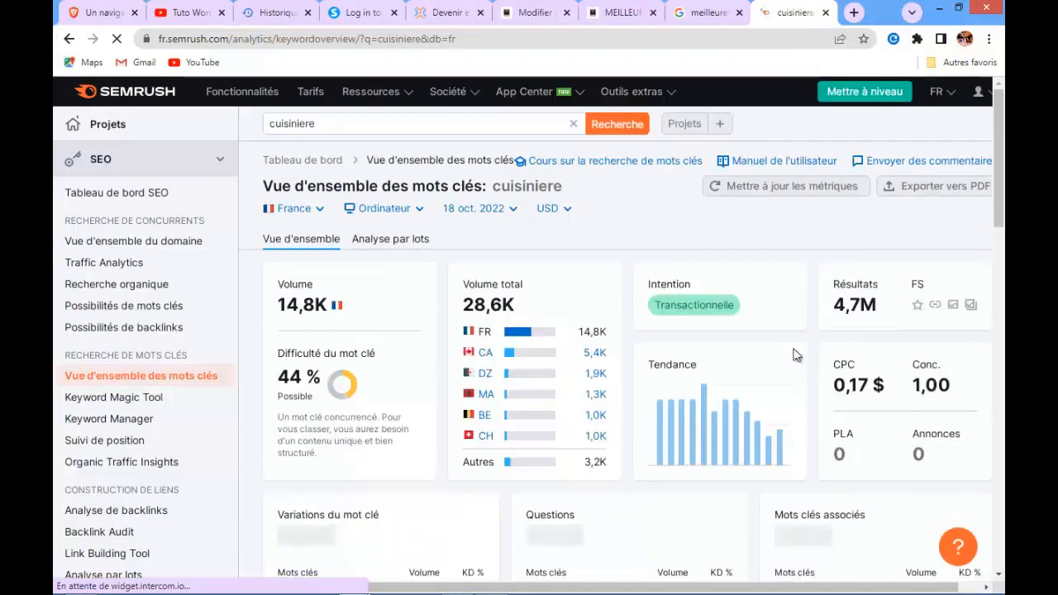
Open all keyword variations of 'cuisiniere' in the Keyword Magic Tool and browse the list
{"action": "left_click_drag", "start_coordinate": [999, 162], "coordinate": [1000, 247]}
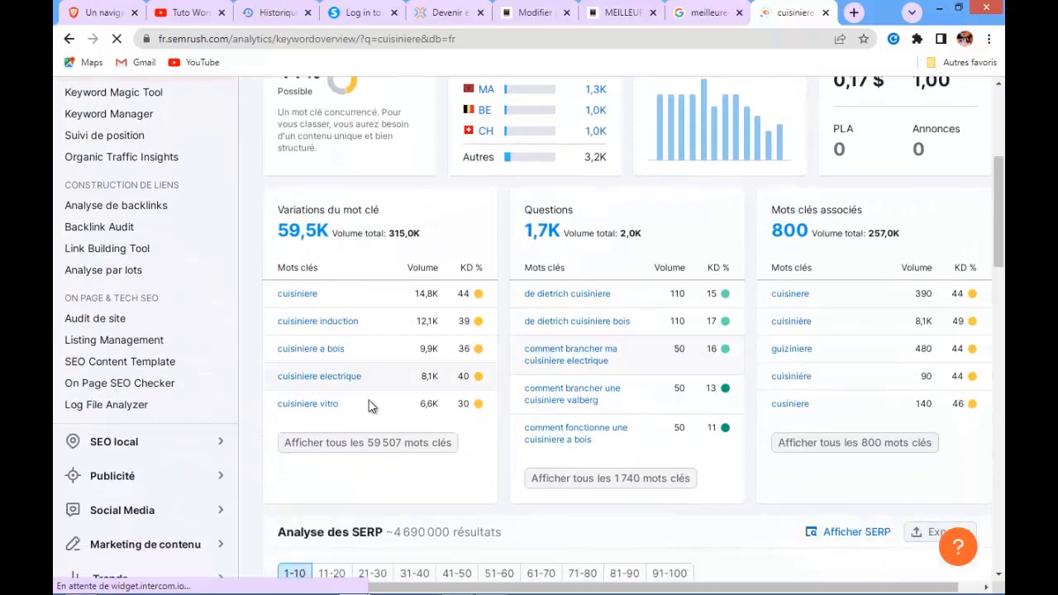
{"action": "left_click", "coordinate": [347, 444]}
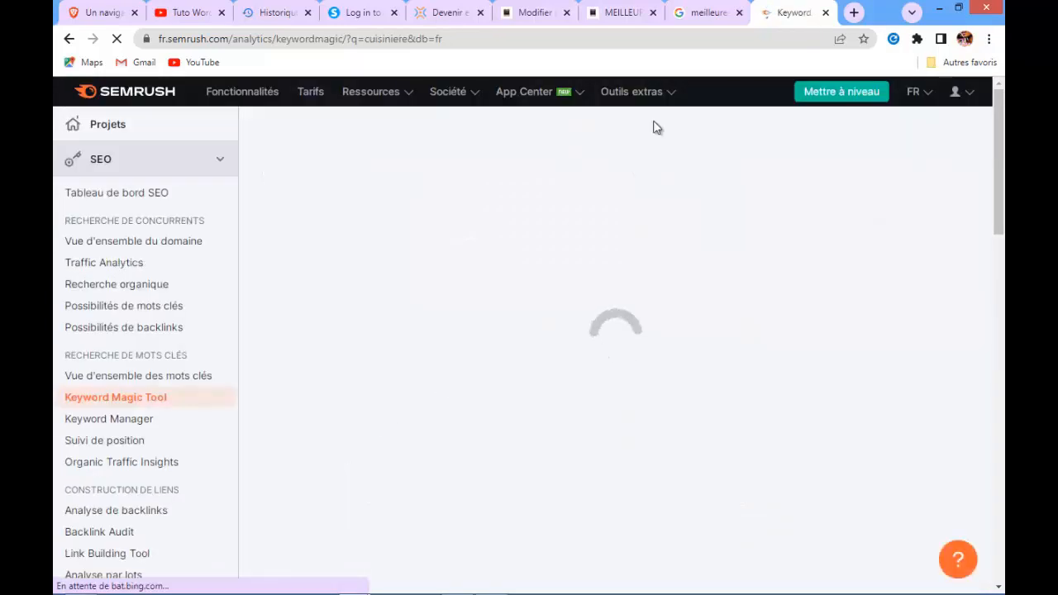
{"action": "left_click", "coordinate": [988, 41]}
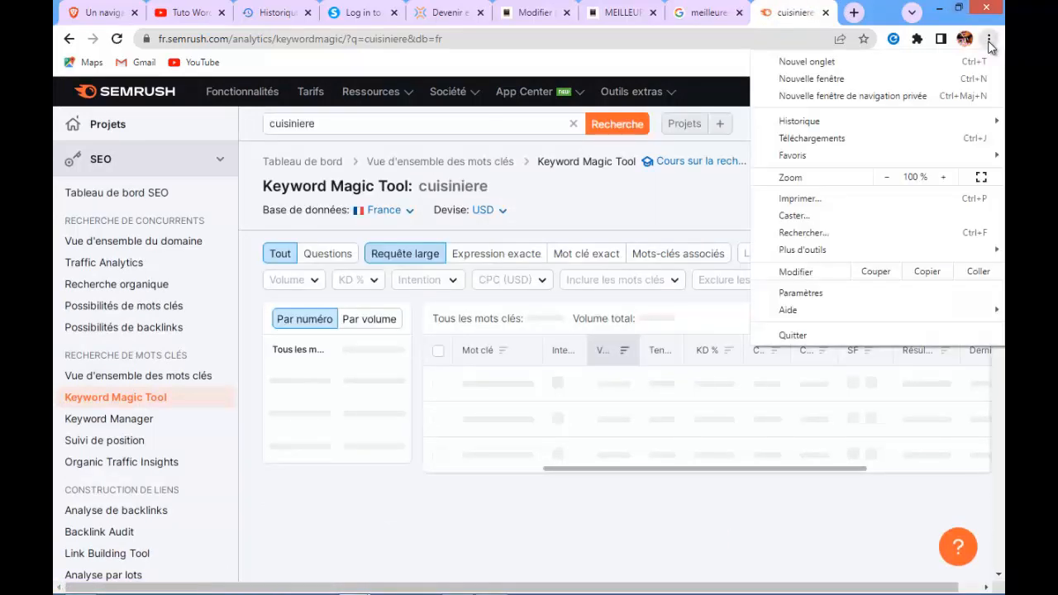
{"action": "left_click", "coordinate": [943, 178]}
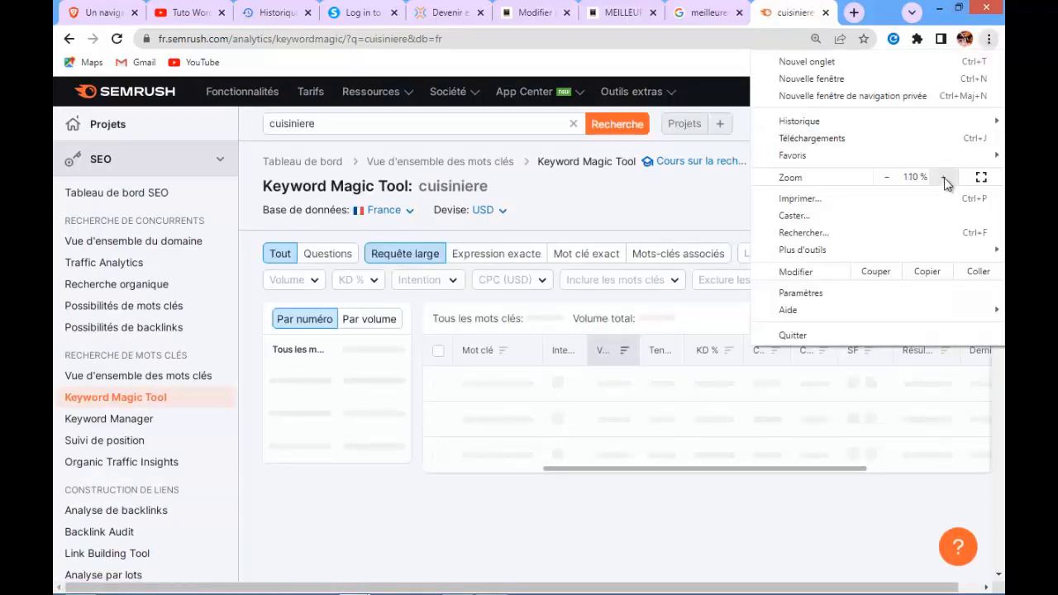
{"action": "left_click", "coordinate": [944, 178]}
{"action": "left_click", "coordinate": [676, 208]}
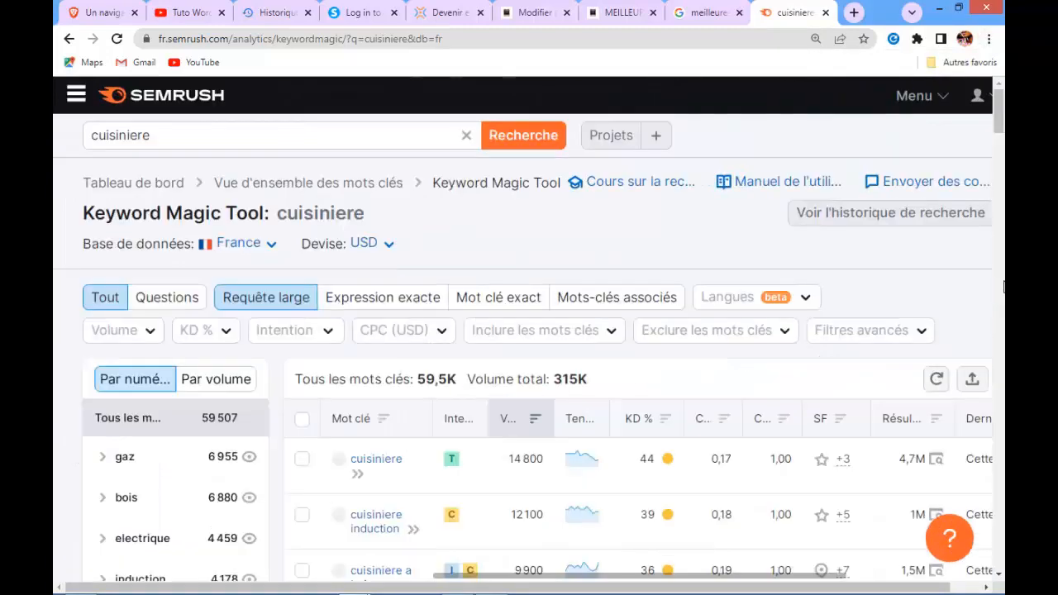
{"action": "left_click_drag", "start_coordinate": [998, 114], "coordinate": [1002, 147]}
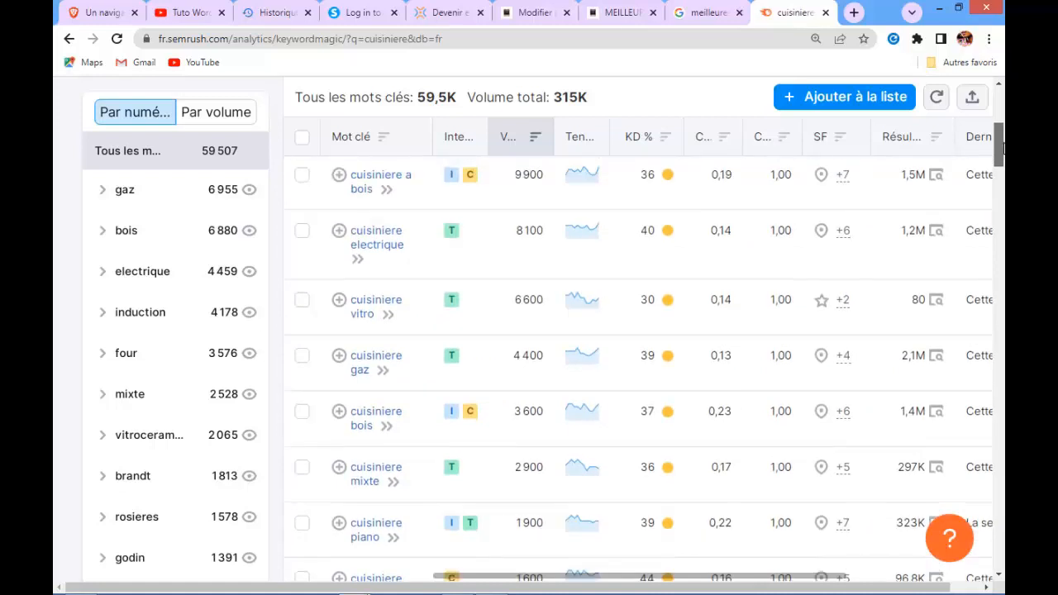
{"action": "scroll", "coordinate": [1001, 146], "scroll_direction": "up", "scroll_amount": 5}
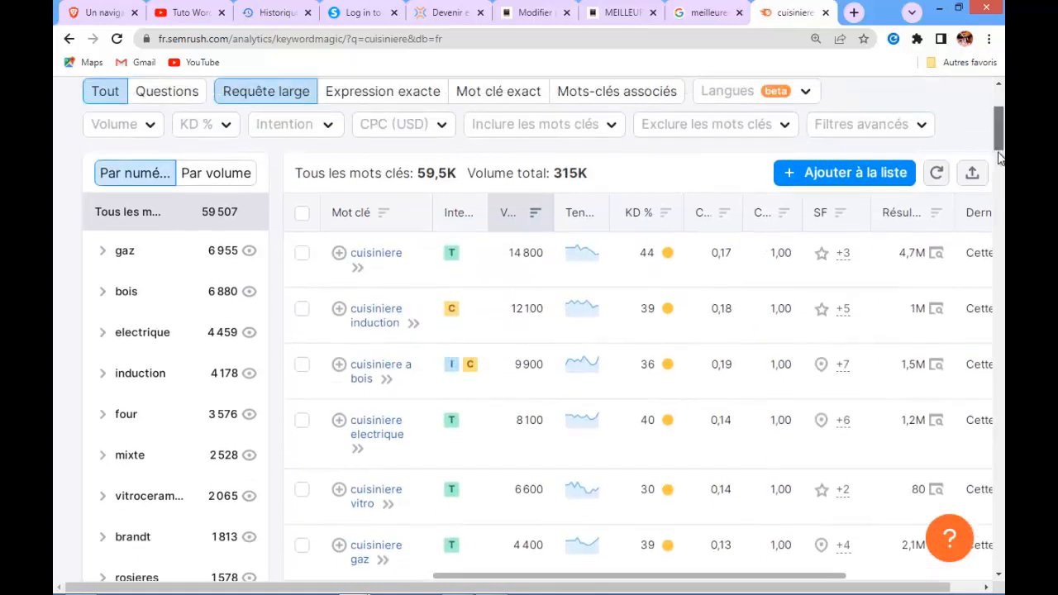
{"action": "left_click_drag", "start_coordinate": [995, 144], "coordinate": [998, 187]}
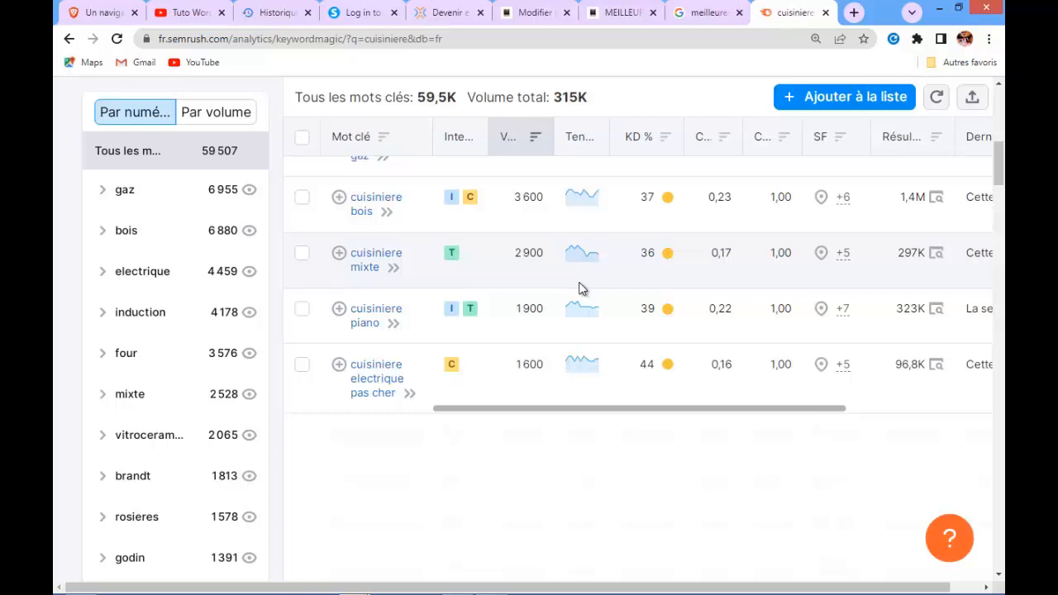
{"action": "mouse_move", "coordinate": [451, 204]}
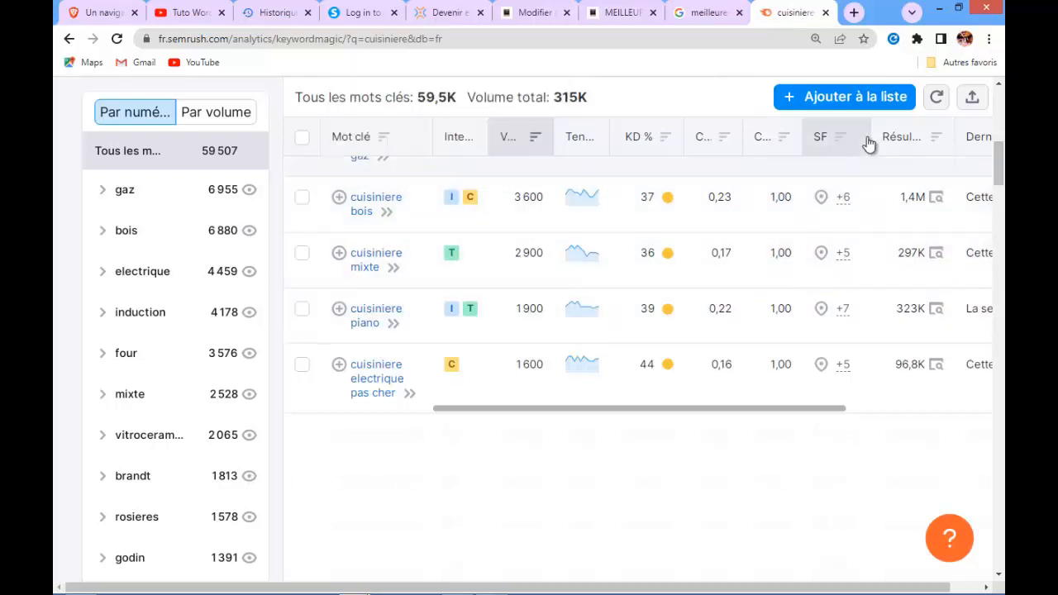
Select the 'cuisinières à induction' list item in the editor and start inserting a link on it
{"action": "left_click", "coordinate": [536, 13]}
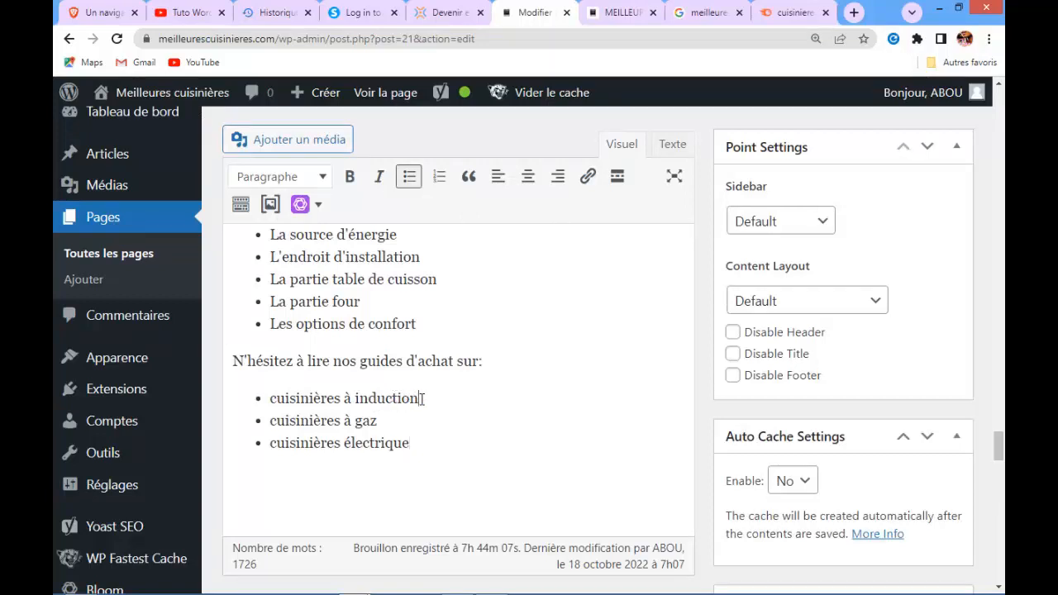
{"action": "left_click_drag", "start_coordinate": [421, 398], "coordinate": [269, 398]}
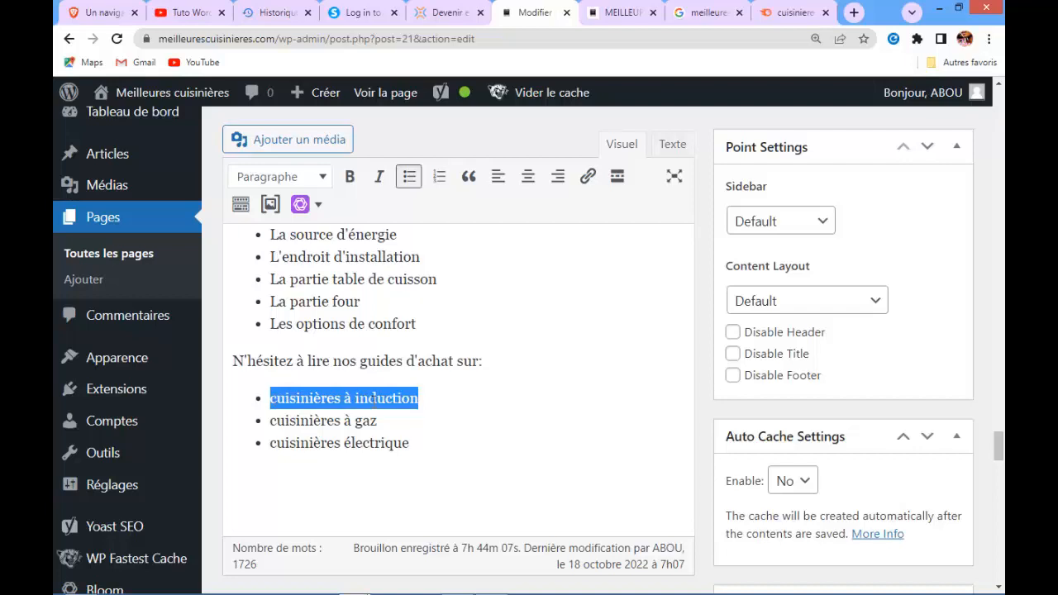
{"action": "left_click", "coordinate": [589, 178]}
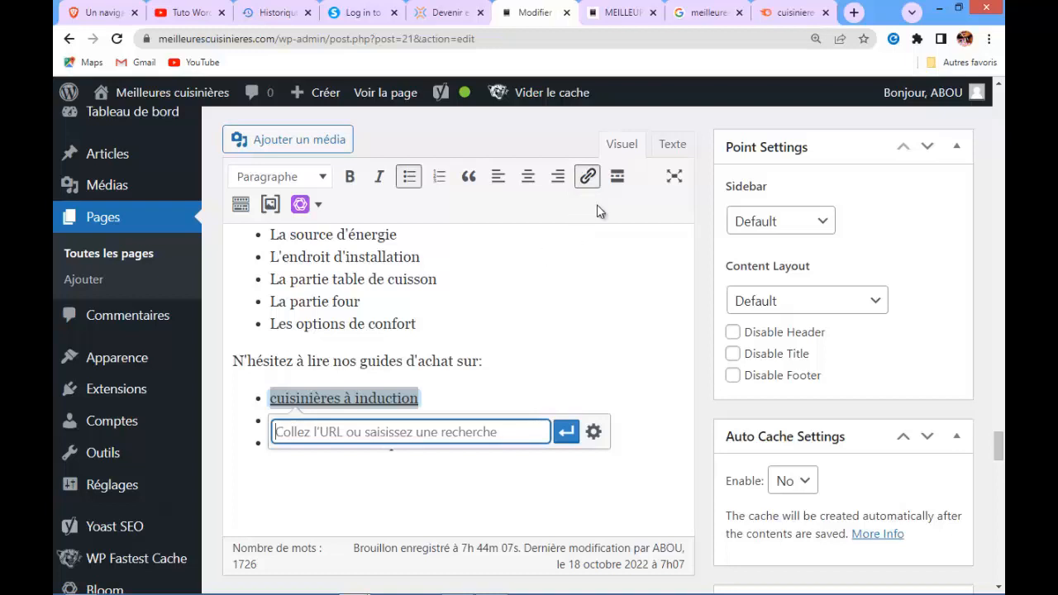
Open the Cuisinieres a induction guide from the Guide comparatif menu on the live site and copy its URL
{"action": "left_click", "coordinate": [624, 12]}
{"action": "mouse_move", "coordinate": [413, 208]}
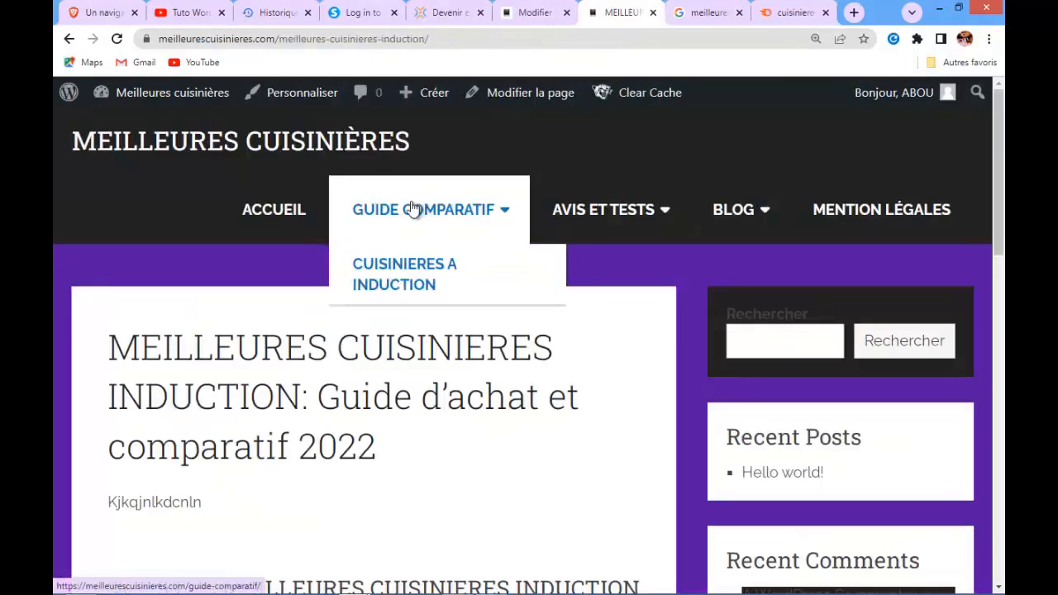
{"action": "left_click", "coordinate": [405, 281]}
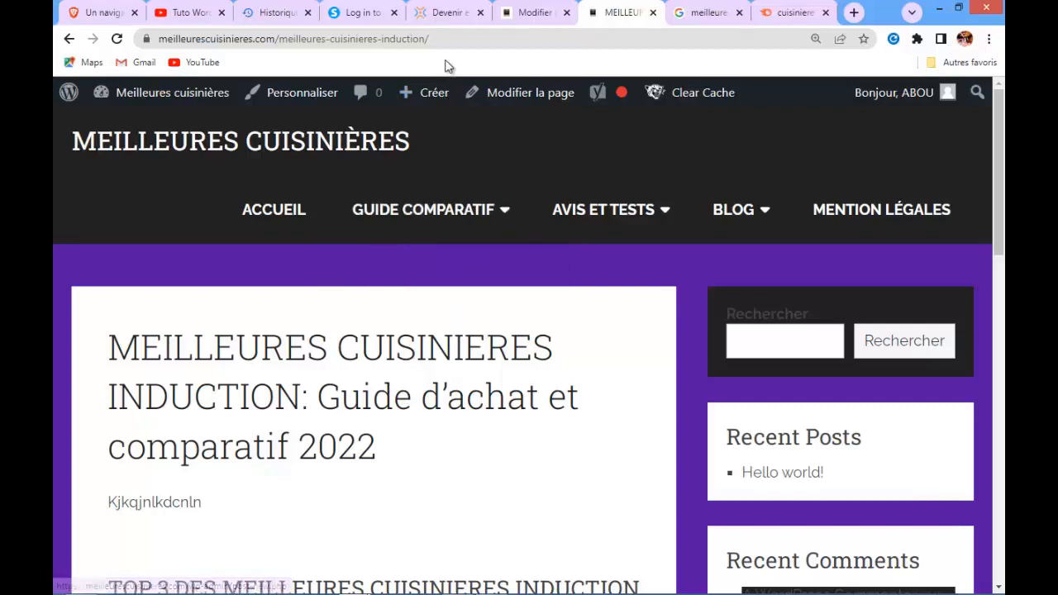
{"action": "left_click", "coordinate": [435, 37]}
{"action": "left_click_drag", "start_coordinate": [434, 37], "coordinate": [163, 49]}
{"action": "key", "text": "ctrl+c"}
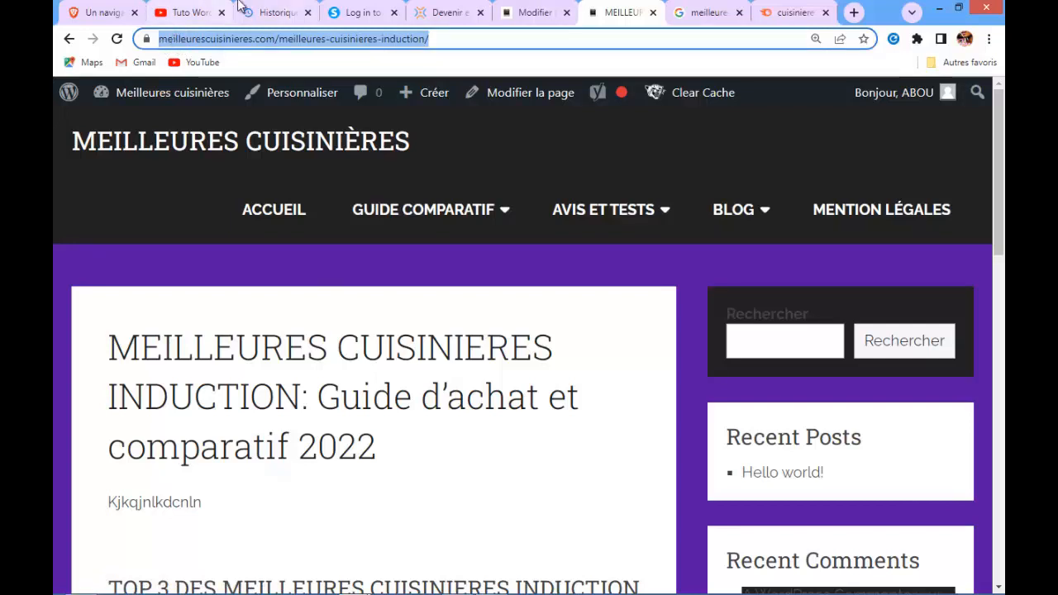
Paste the induction guide's URL, without the trailing slash, as the link on 'cuisinières à induction'
{"action": "left_click", "coordinate": [535, 13]}
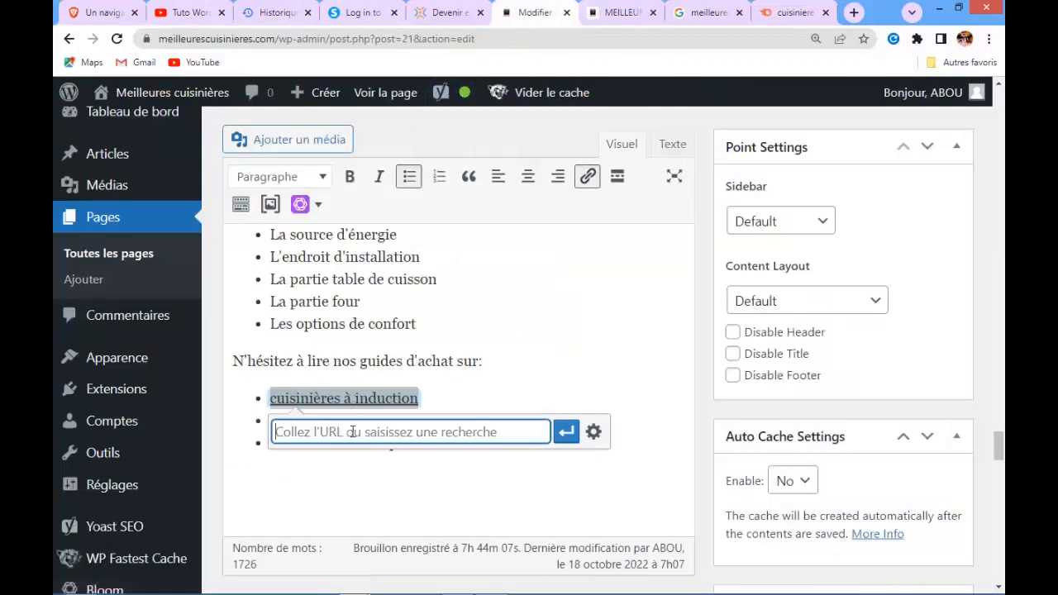
{"action": "key", "text": "ctrl+v"}
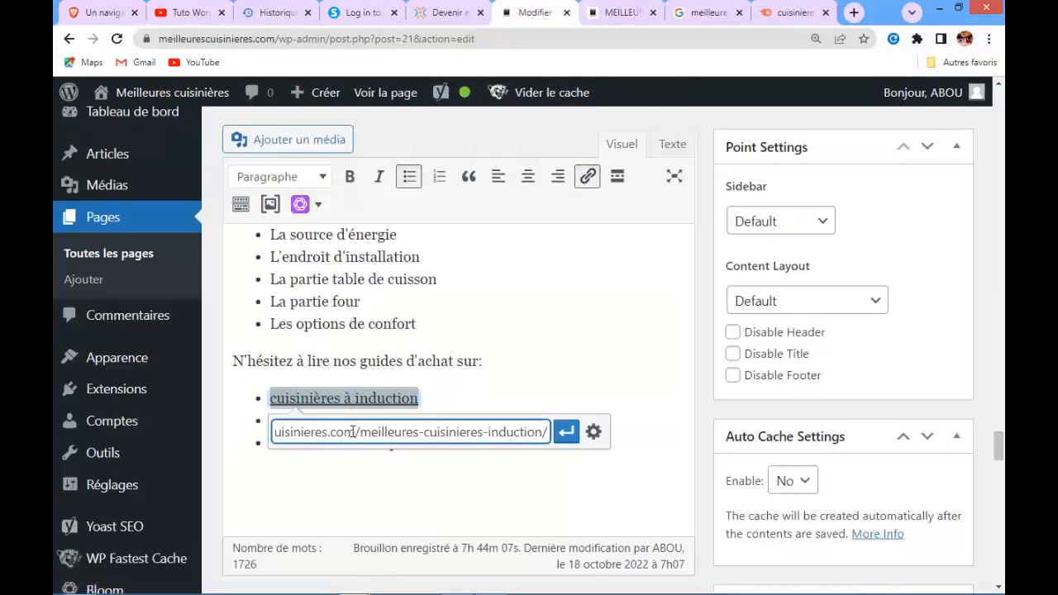
{"action": "key", "text": "BackSpace"}
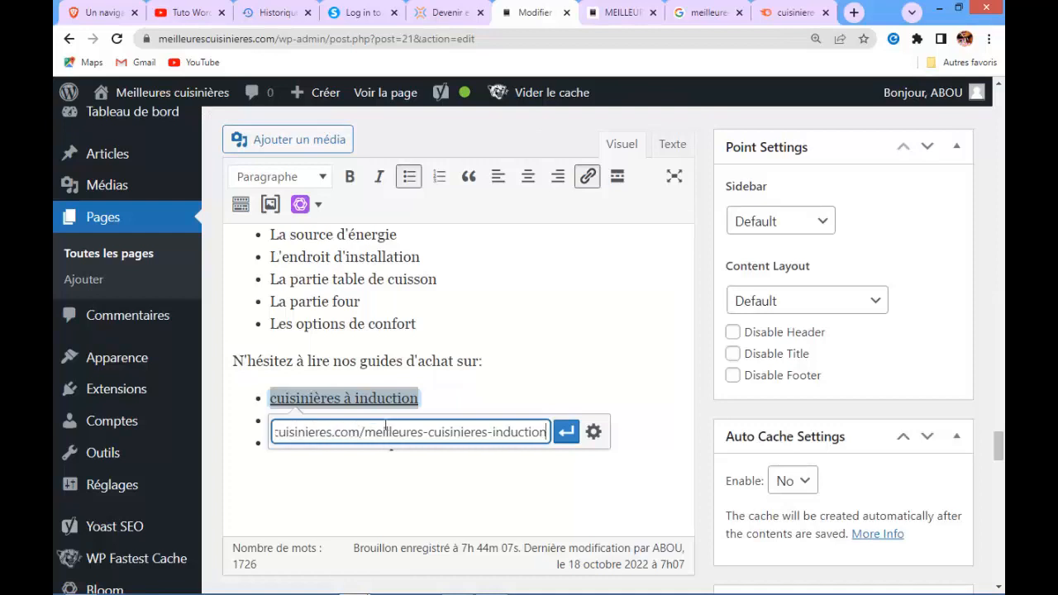
{"action": "left_click", "coordinate": [566, 432]}
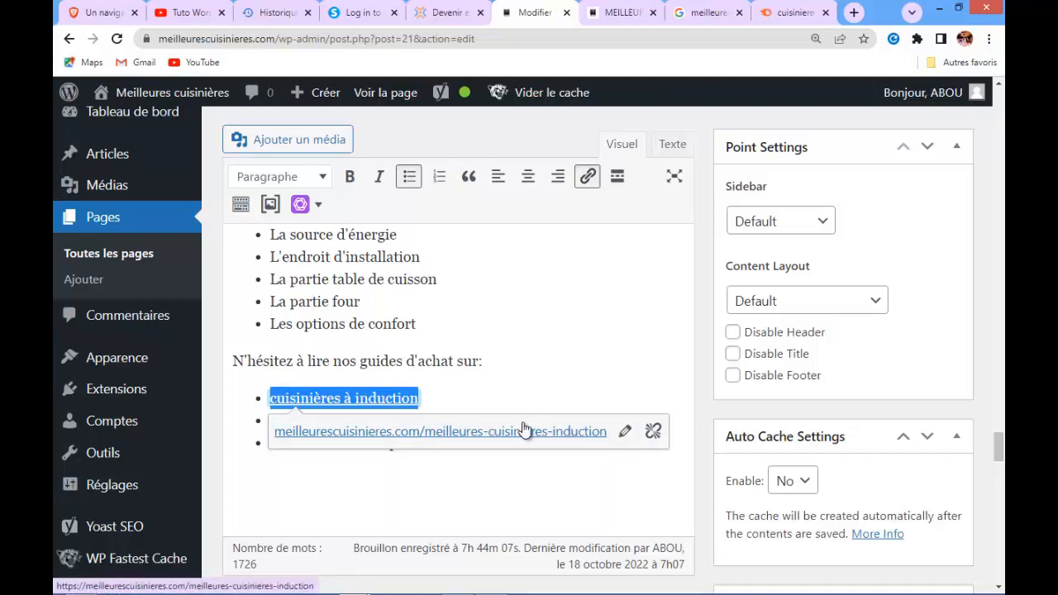
Edit the induction link's options so it opens in a new tab
{"action": "left_click", "coordinate": [619, 431]}
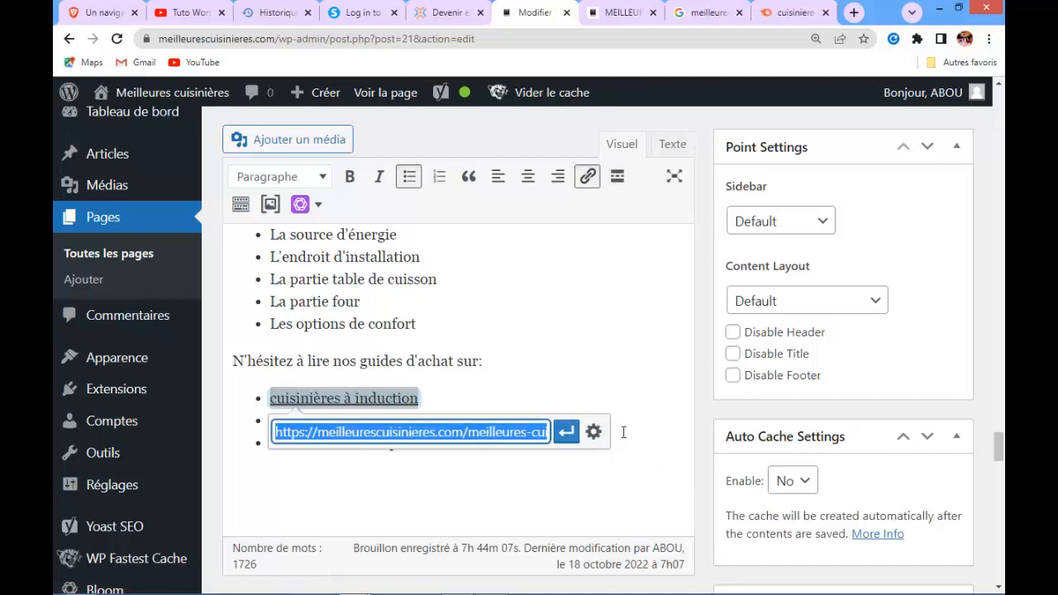
{"action": "left_click", "coordinate": [592, 430]}
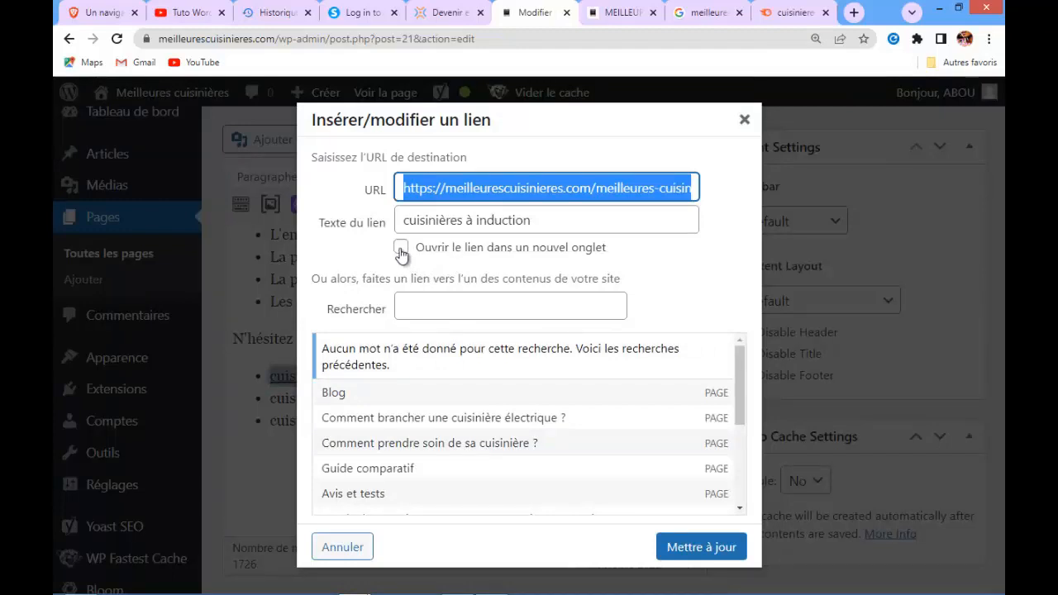
{"action": "left_click", "coordinate": [401, 249]}
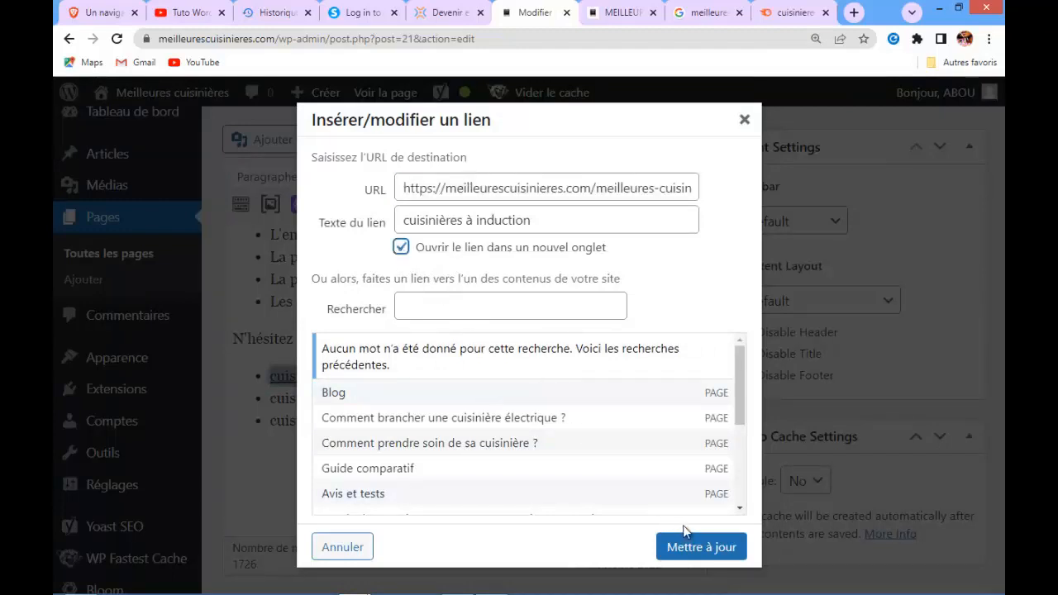
{"action": "left_click", "coordinate": [688, 547]}
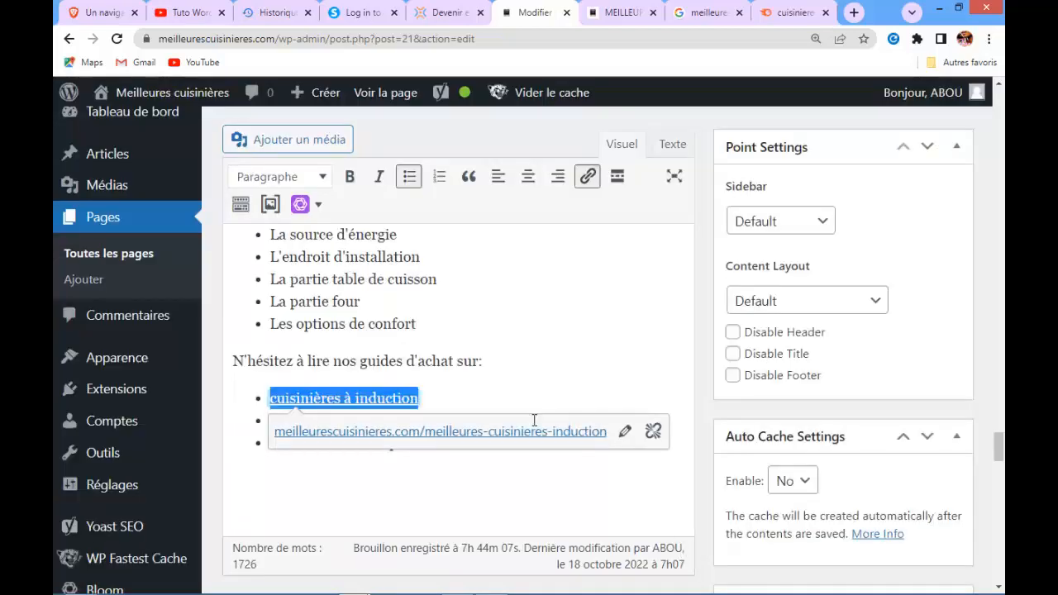
{"action": "left_click", "coordinate": [498, 491]}
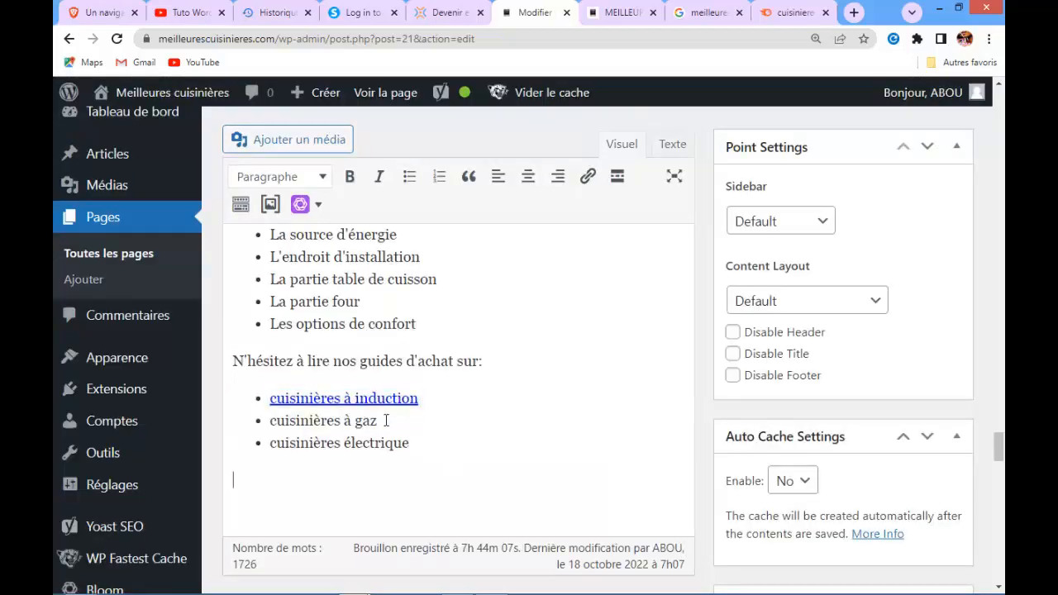
Update the page to save the new link
{"action": "left_click", "coordinate": [368, 399]}
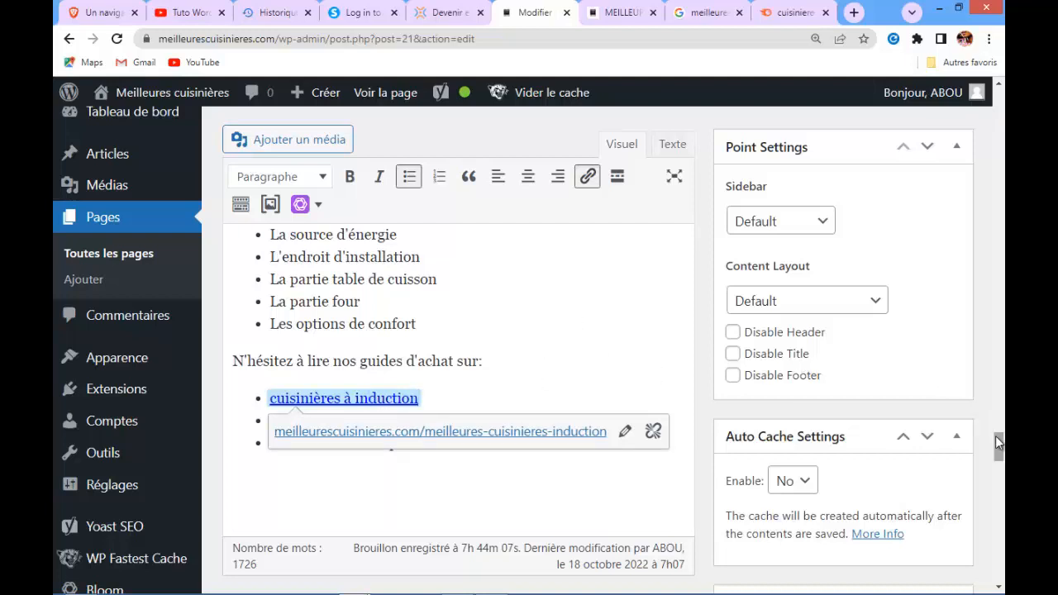
{"action": "left_click_drag", "start_coordinate": [995, 436], "coordinate": [988, 457]}
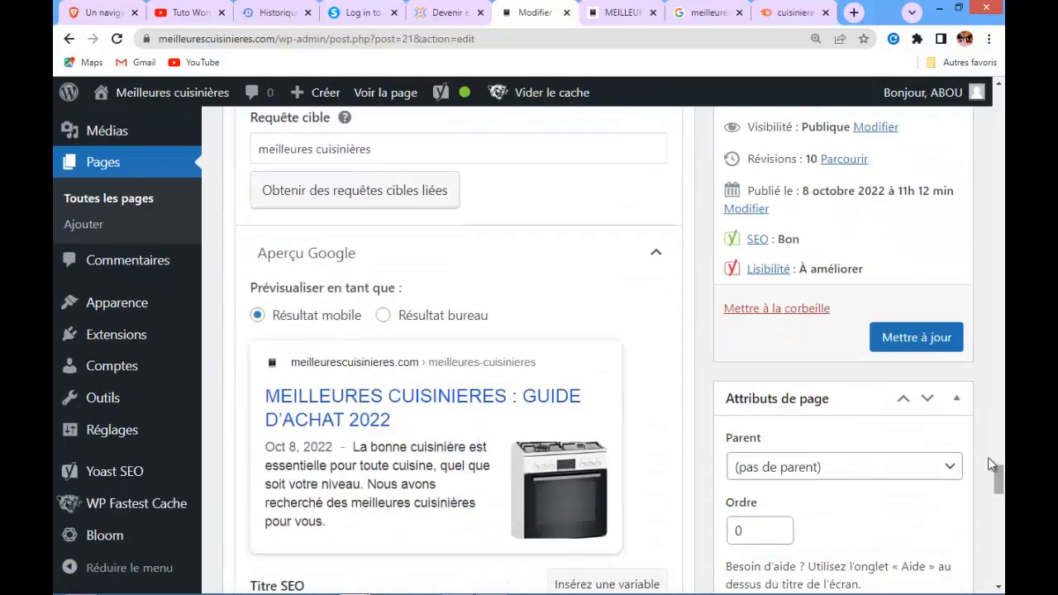
{"action": "left_click", "coordinate": [905, 337]}
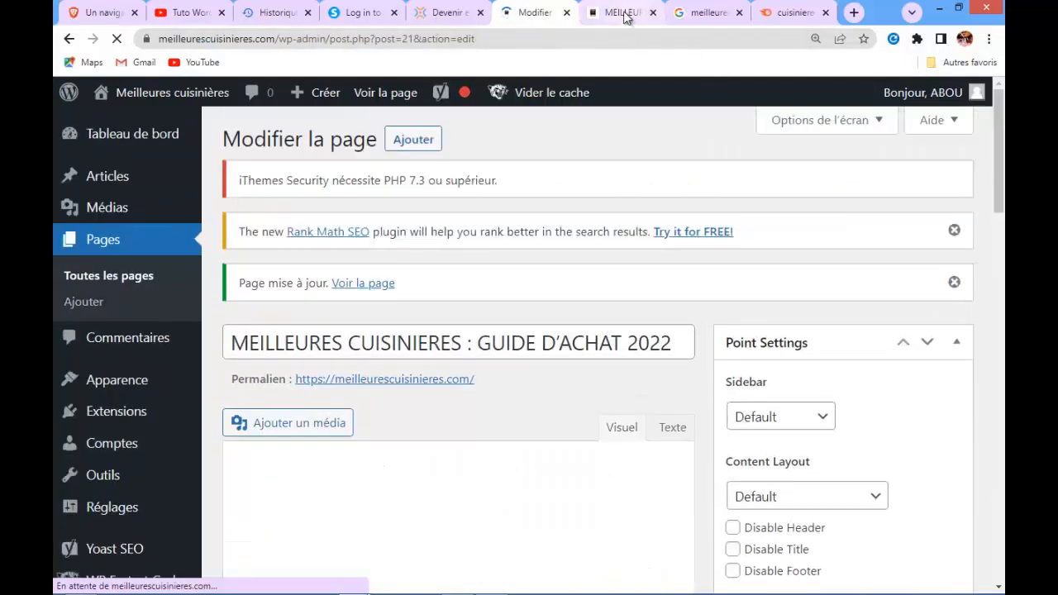
Test the 'cuisinières à induction' link on the live home page, then close the tab it opened
{"action": "mouse_move", "coordinate": [626, 16]}
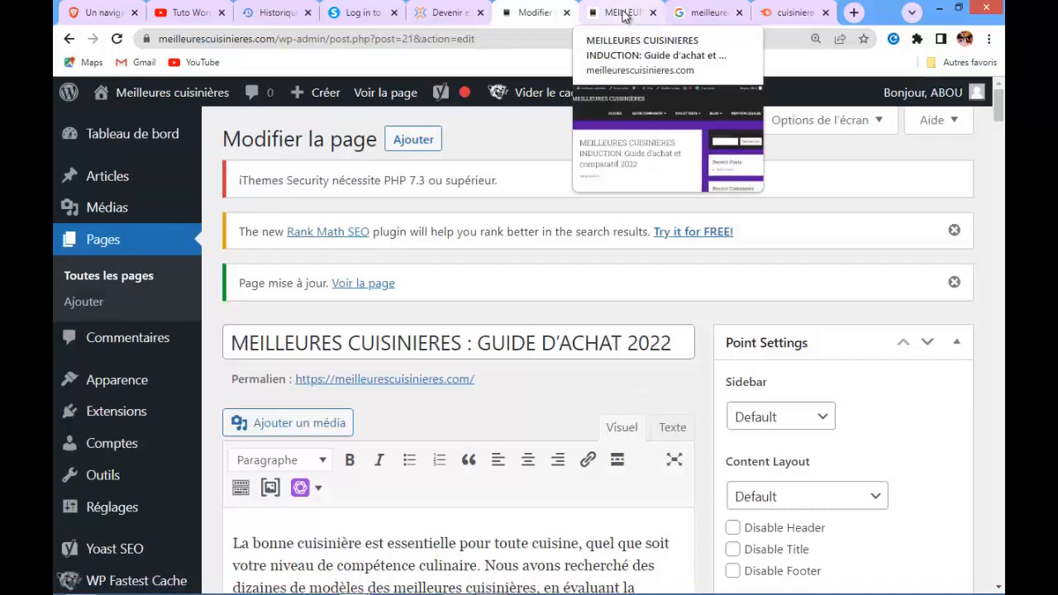
{"action": "left_click", "coordinate": [624, 14]}
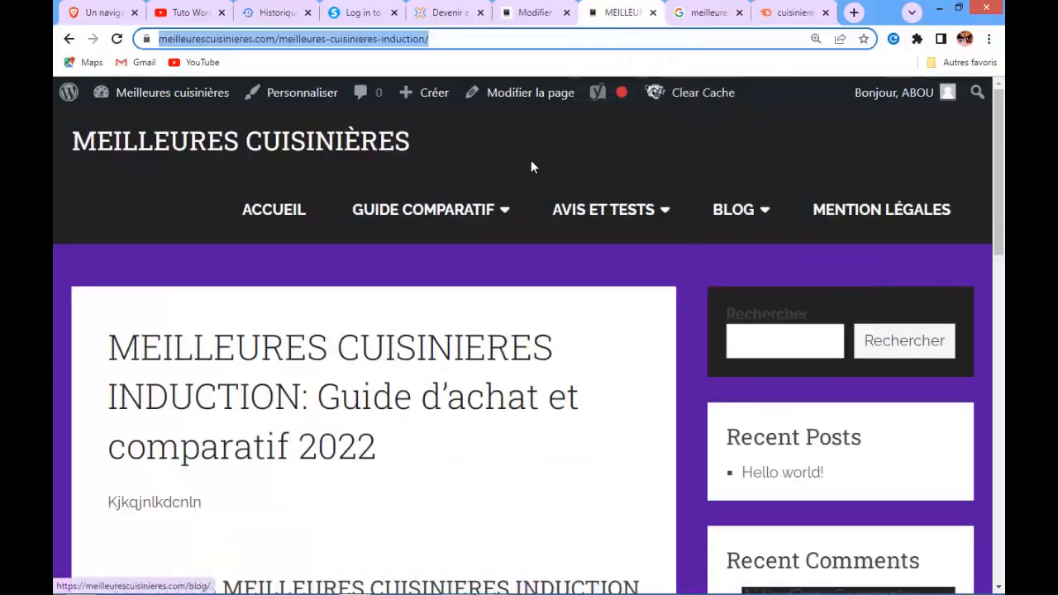
{"action": "left_click", "coordinate": [289, 217]}
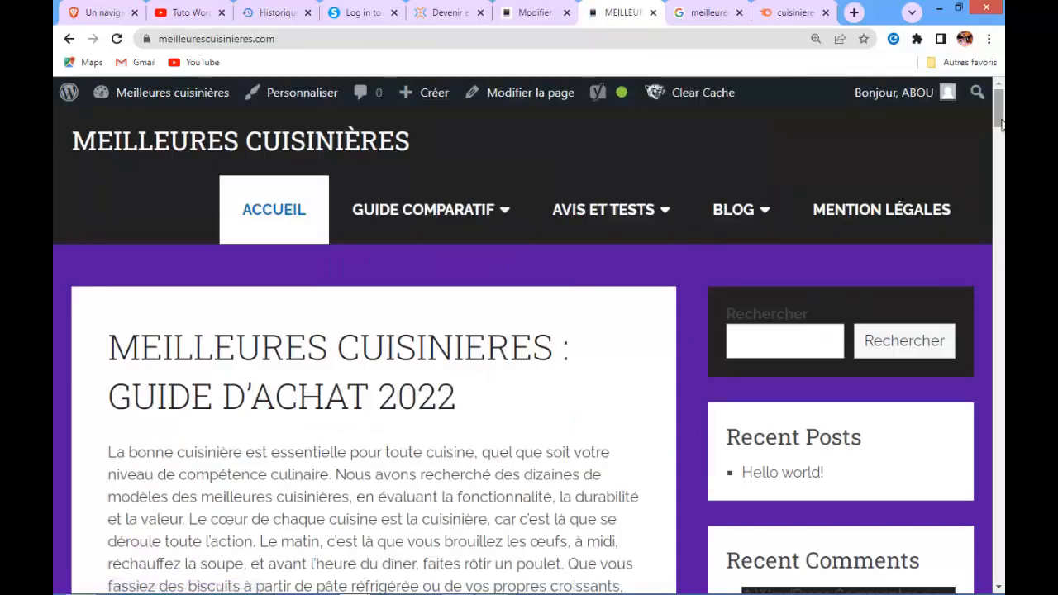
{"action": "left_click_drag", "start_coordinate": [999, 122], "coordinate": [999, 551]}
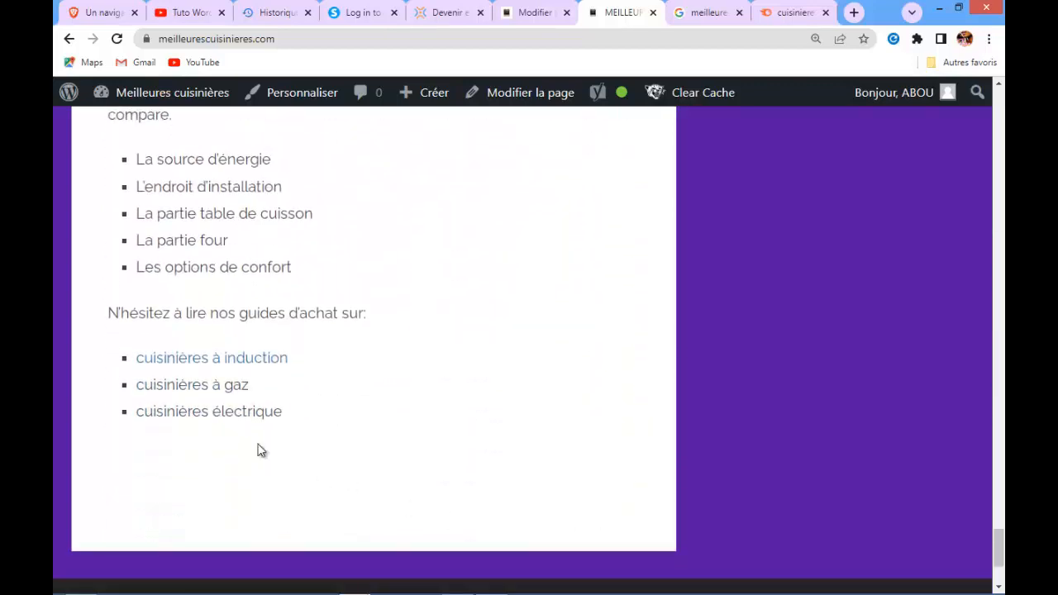
{"action": "left_click", "coordinate": [186, 360]}
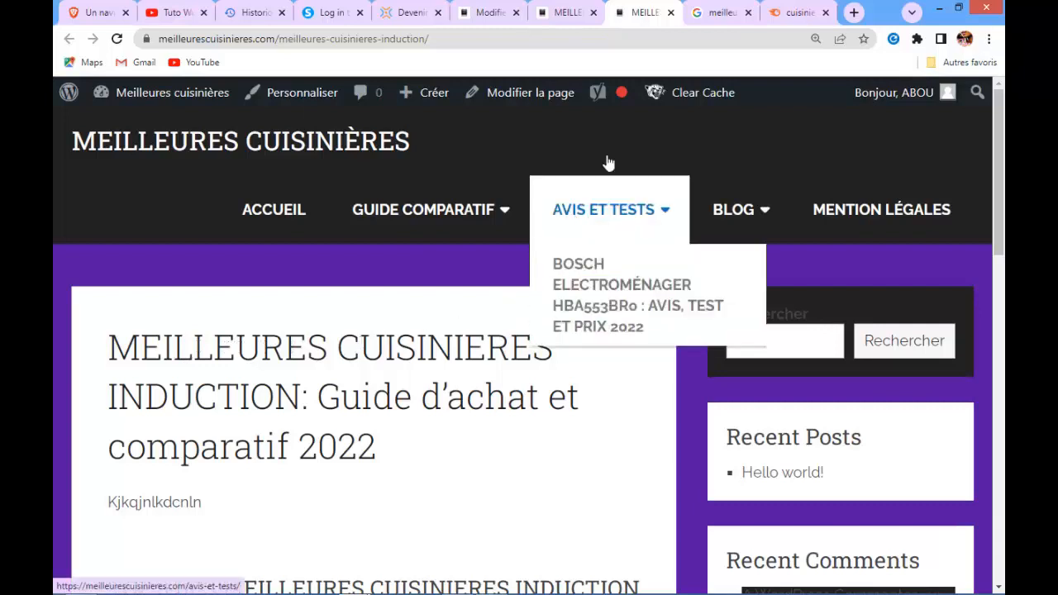
{"action": "left_click", "coordinate": [672, 13]}
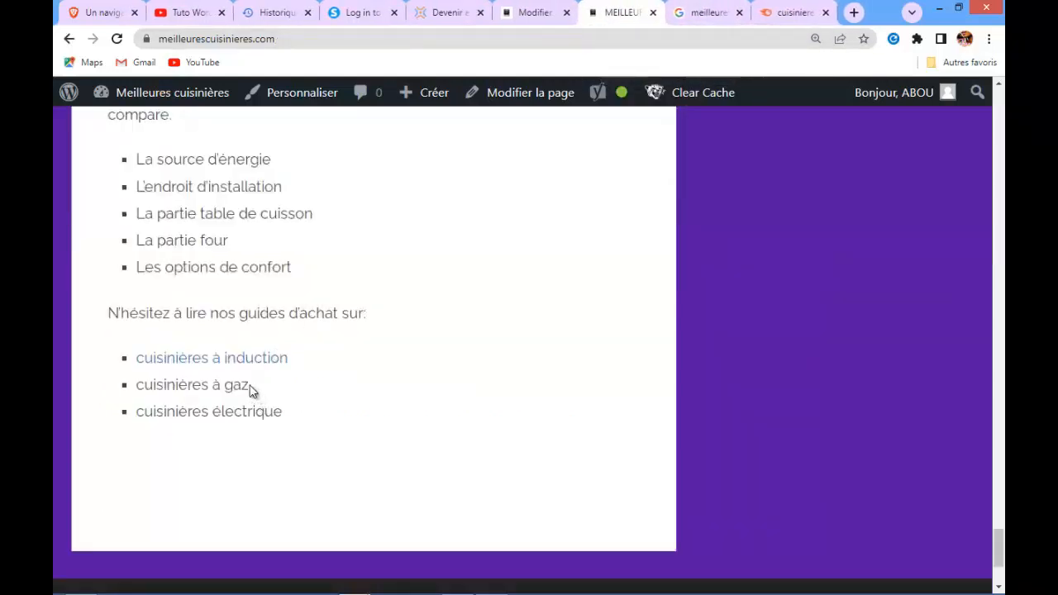
{"action": "left_click_drag", "start_coordinate": [247, 385], "coordinate": [207, 387]}
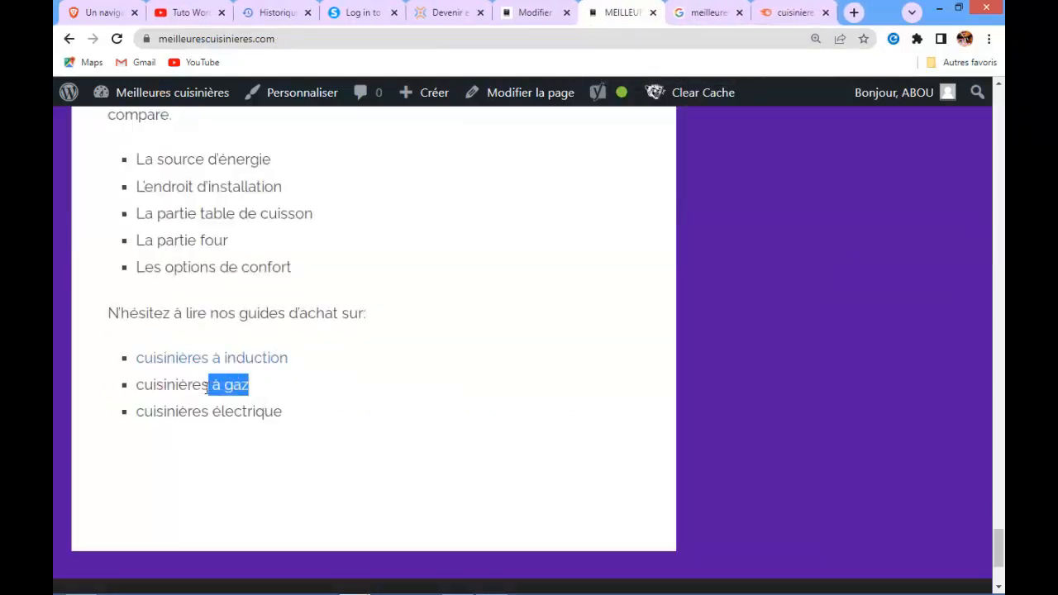
Link 'cuisinières à gaz' in the editor to the same pasted induction guide URL, without the trailing slash
{"action": "left_click", "coordinate": [529, 13]}
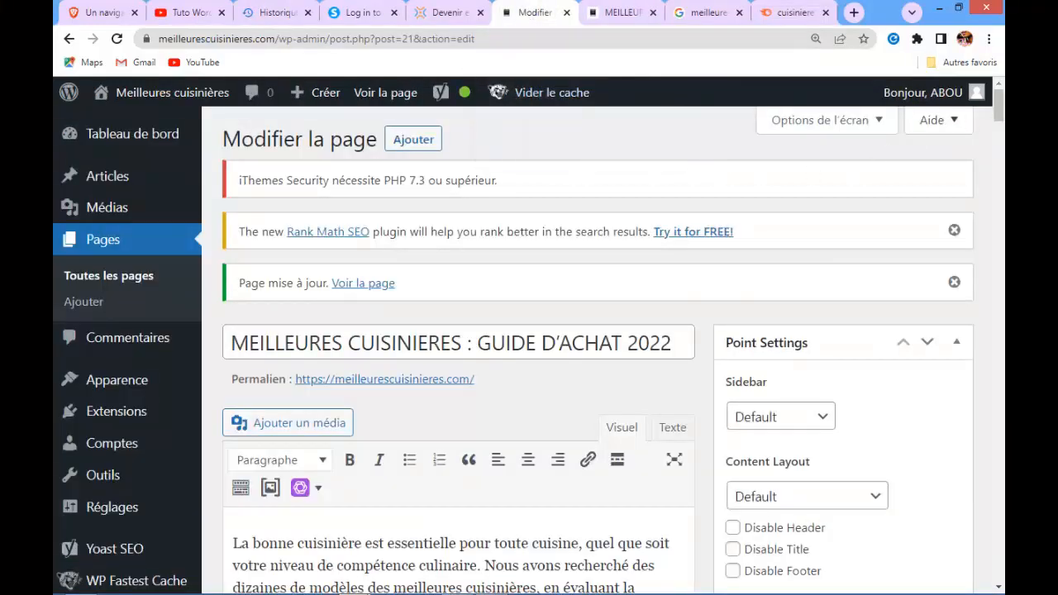
{"action": "left_click_drag", "start_coordinate": [995, 97], "coordinate": [999, 480]}
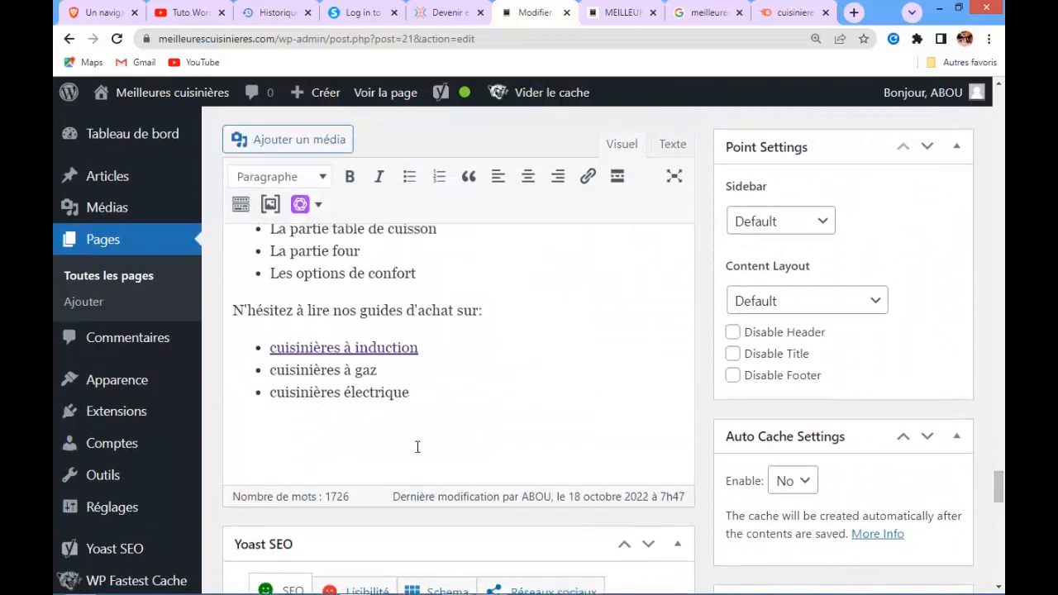
{"action": "left_click_drag", "start_coordinate": [381, 371], "coordinate": [270, 369]}
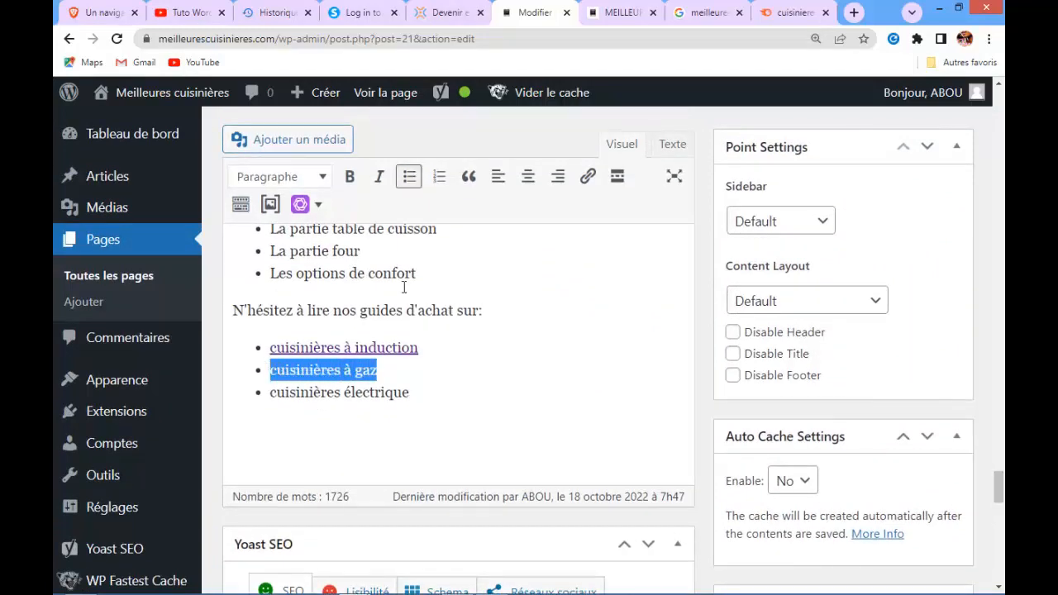
{"action": "left_click", "coordinate": [587, 175]}
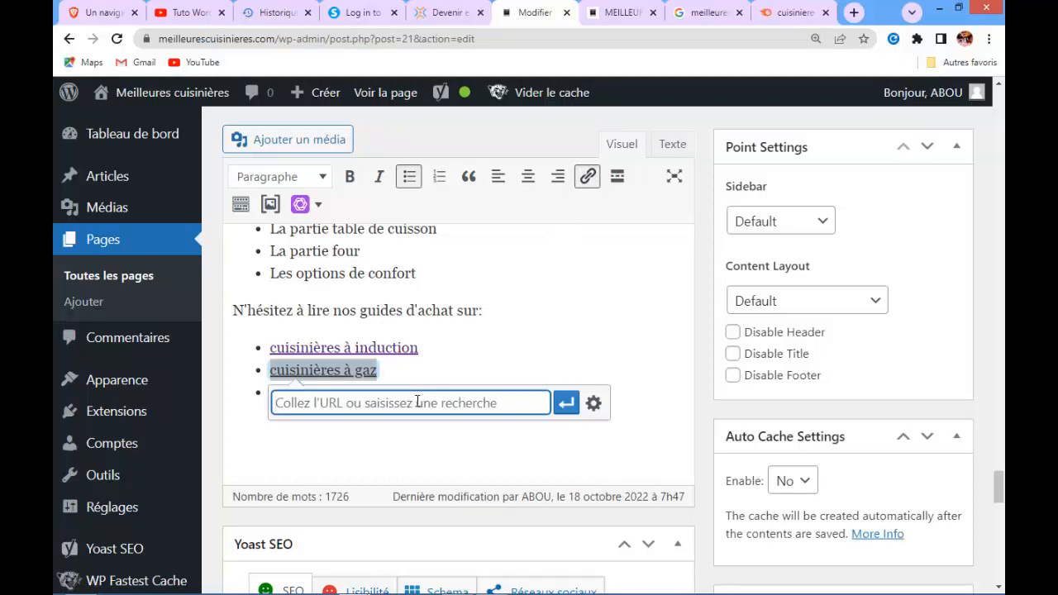
{"action": "key", "text": "ctrl+v"}
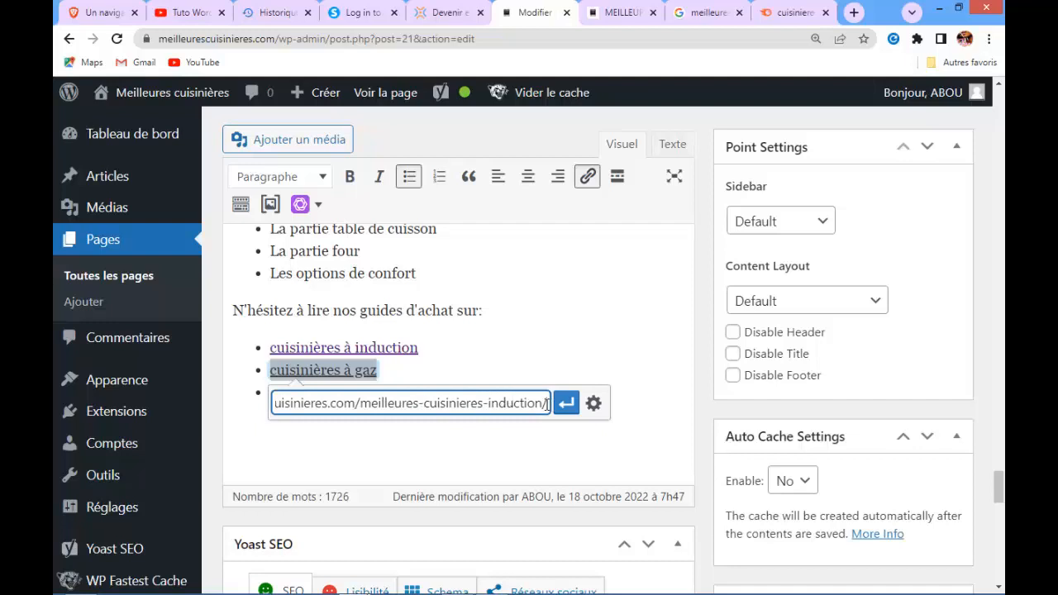
{"action": "key", "text": "BackSpace"}
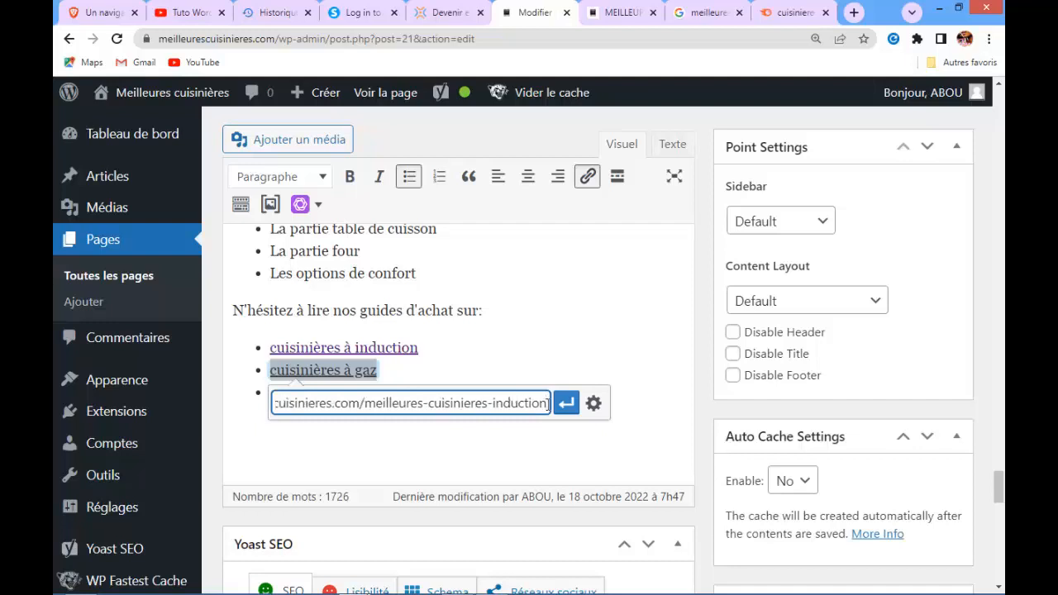
{"action": "left_click", "coordinate": [564, 410]}
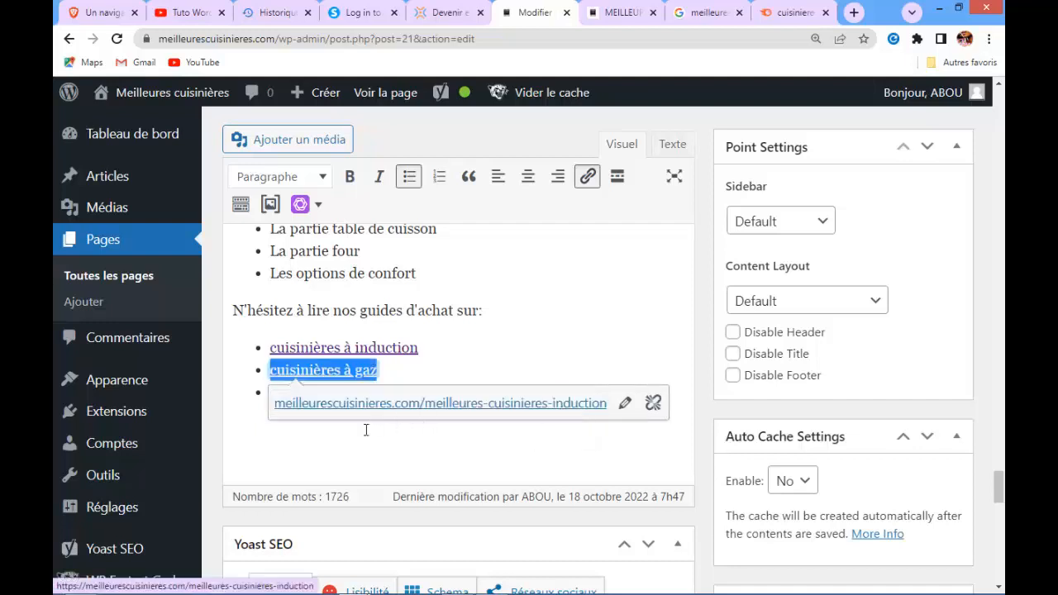
{"action": "left_click", "coordinate": [347, 461]}
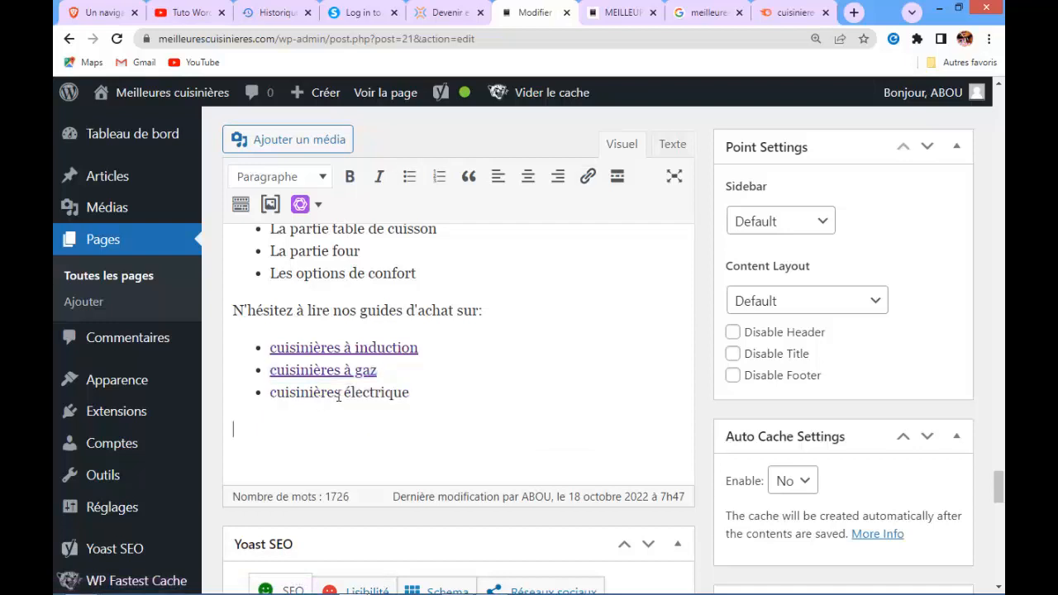
Link 'cuisinières électrique' in the editor to the same pasted induction guide URL, removing its trailing slash
{"action": "left_click", "coordinate": [408, 392]}
{"action": "left_click_drag", "start_coordinate": [408, 392], "coordinate": [270, 392]}
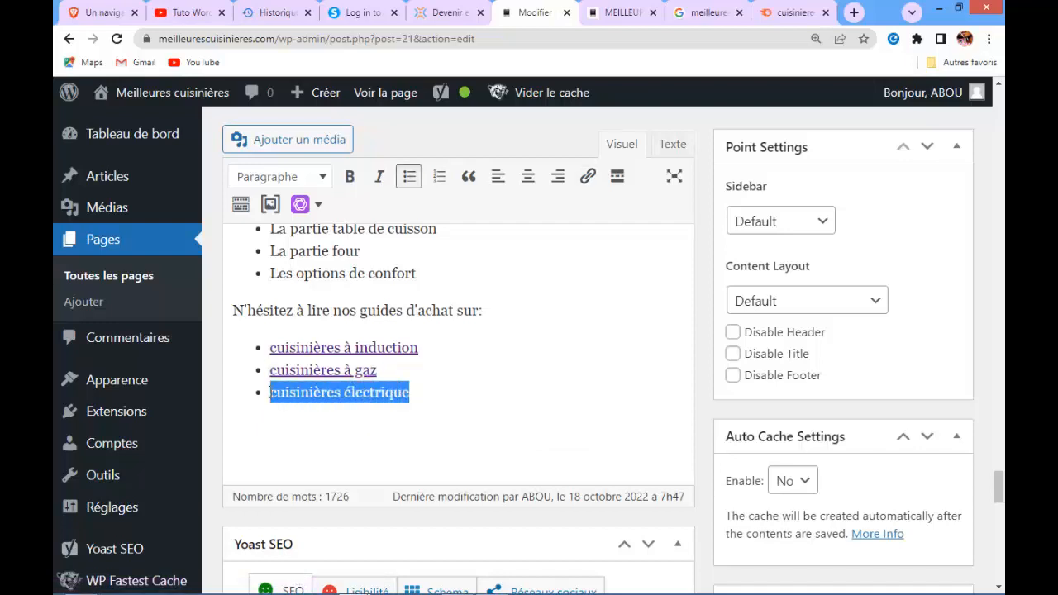
{"action": "left_click", "coordinate": [590, 180]}
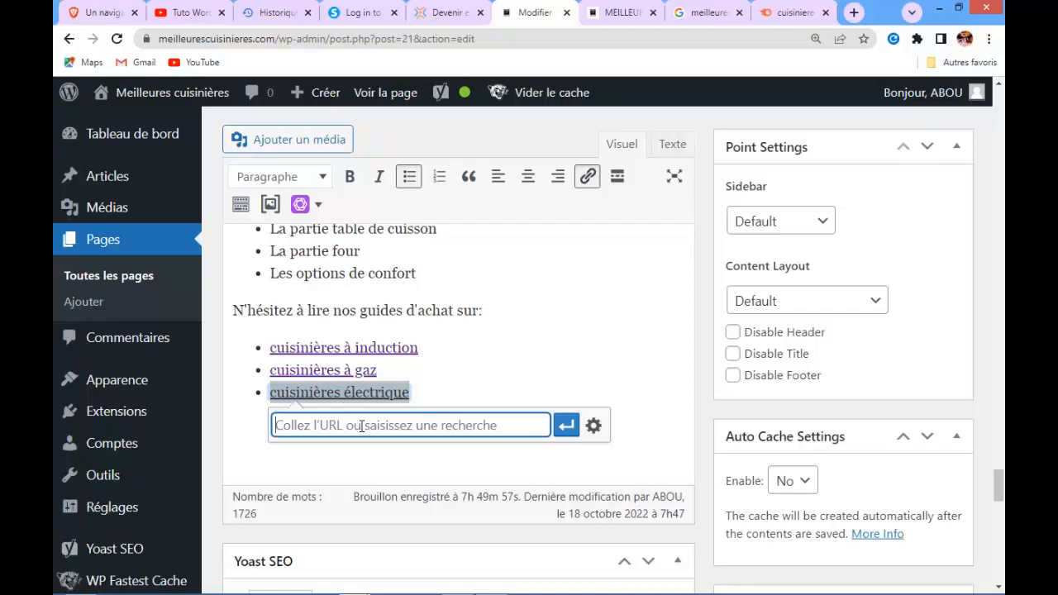
{"action": "key", "text": "ctrl+v"}
{"action": "key", "text": "BackSpace"}
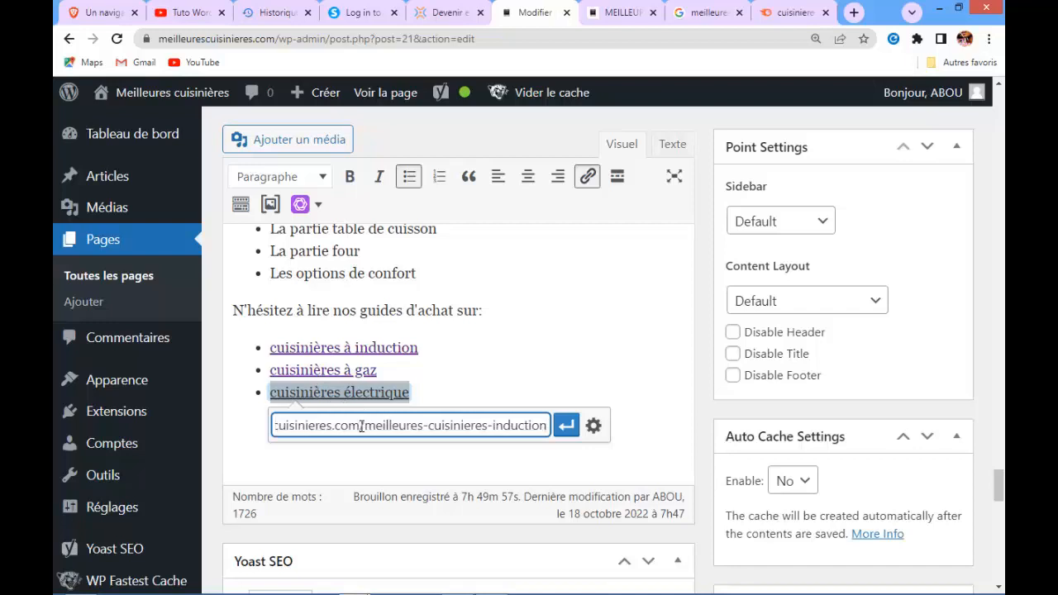
{"action": "left_click", "coordinate": [562, 429]}
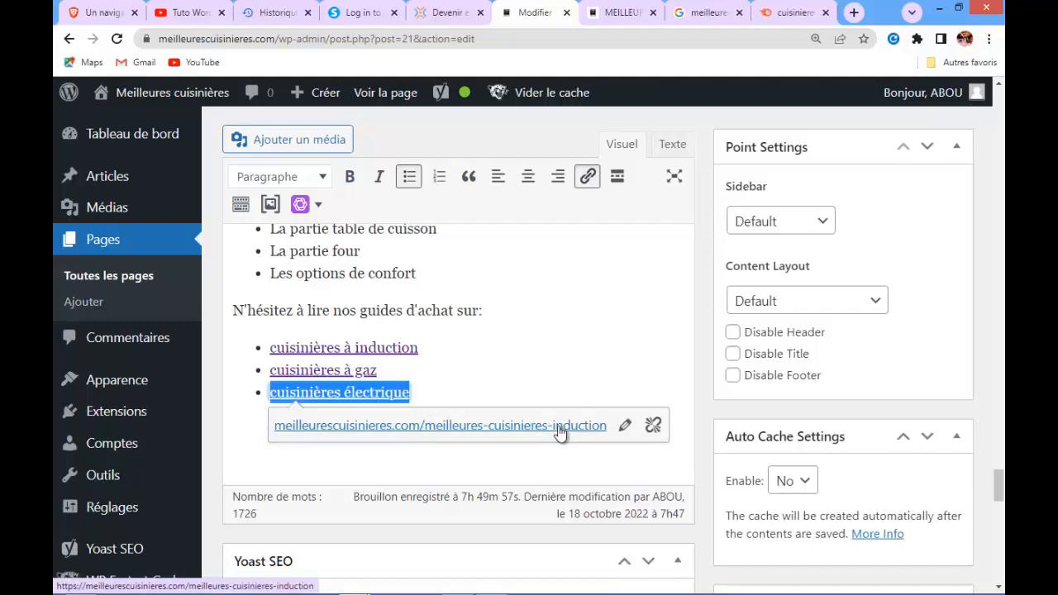
{"action": "left_click", "coordinate": [484, 475]}
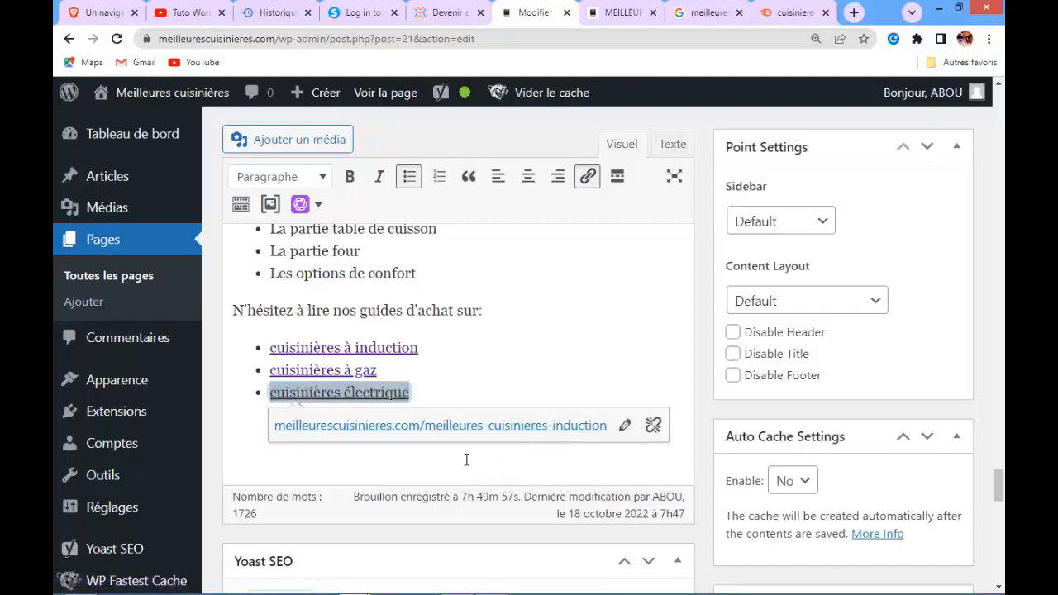
{"action": "left_click", "coordinate": [466, 460]}
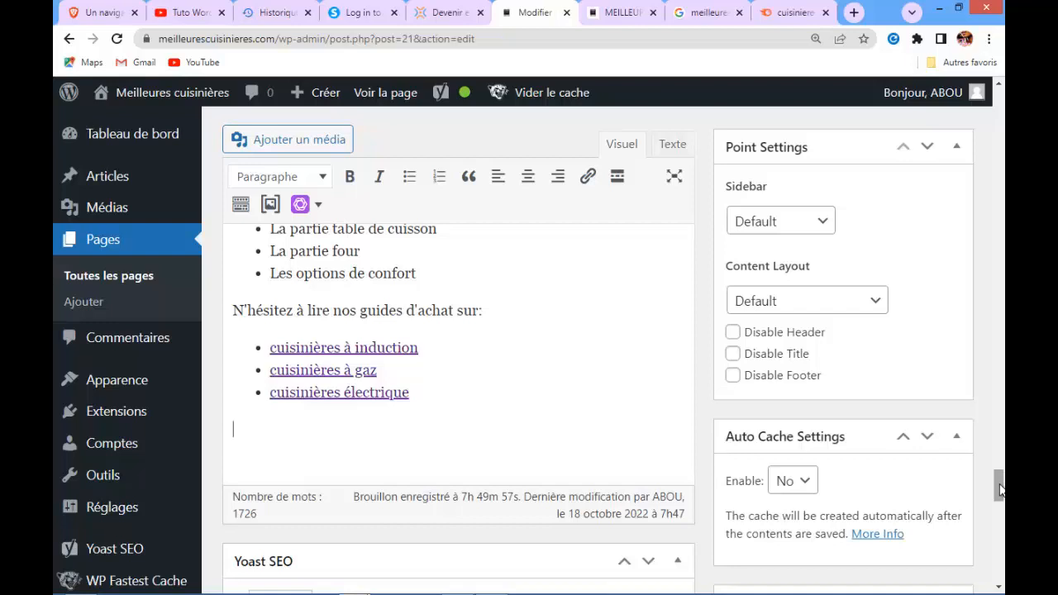
Expand the Yoast SEO analysis panel and review its analysis results
{"action": "left_click_drag", "start_coordinate": [999, 490], "coordinate": [999, 569]}
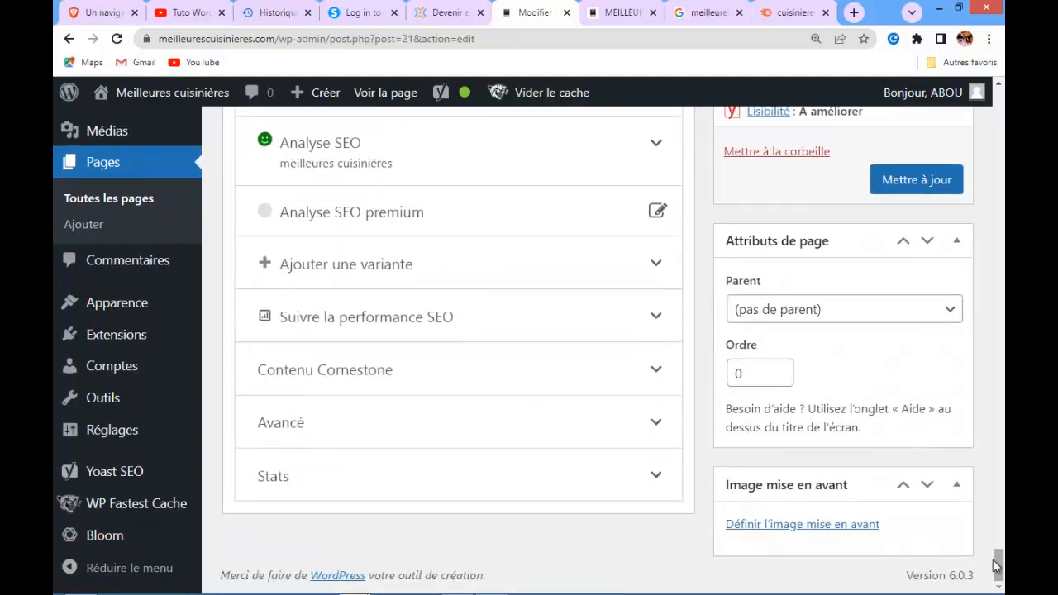
{"action": "left_click", "coordinate": [657, 147]}
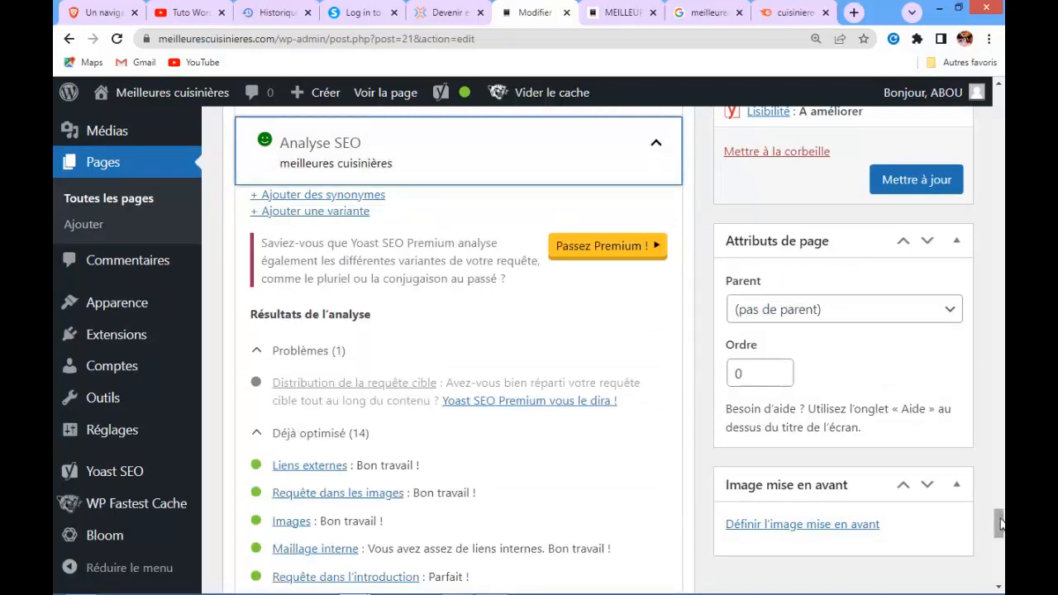
{"action": "scroll", "coordinate": [1000, 522], "scroll_direction": "down", "scroll_amount": 1}
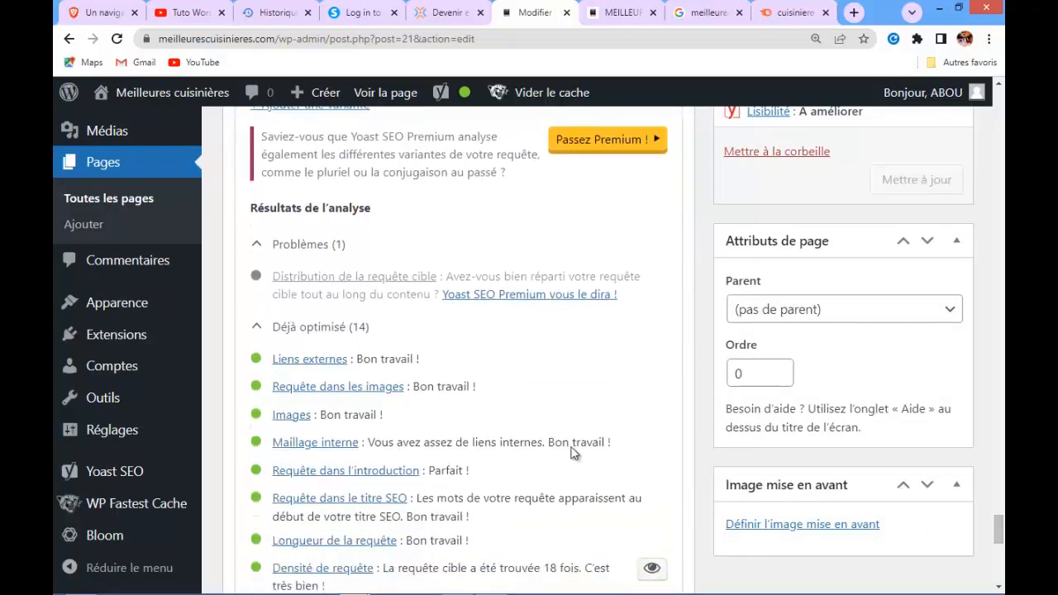